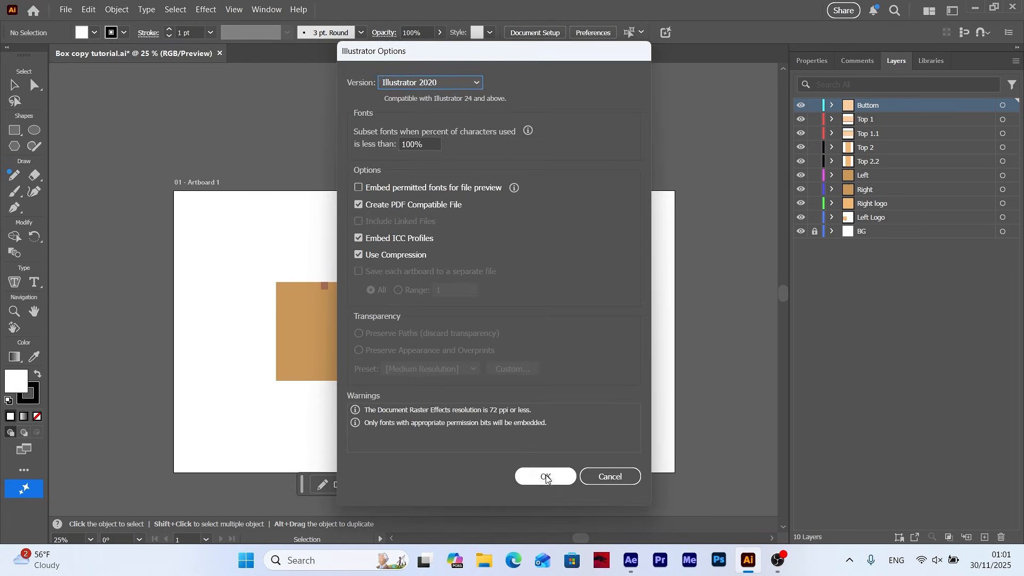
Save the box artwork in Illustrator 2020 format and switch to After Effects
left_click(540, 478)
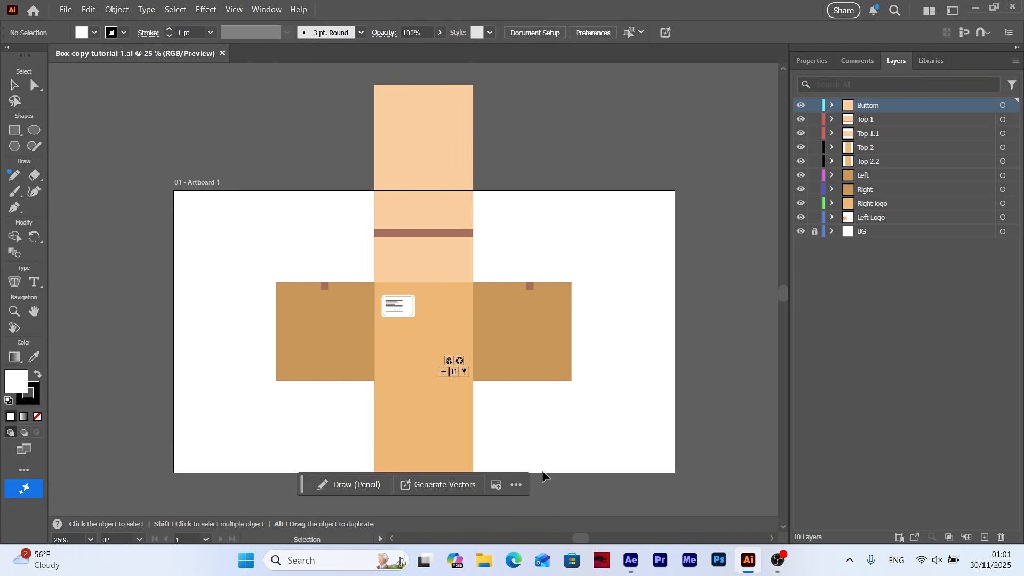
left_click(632, 561)
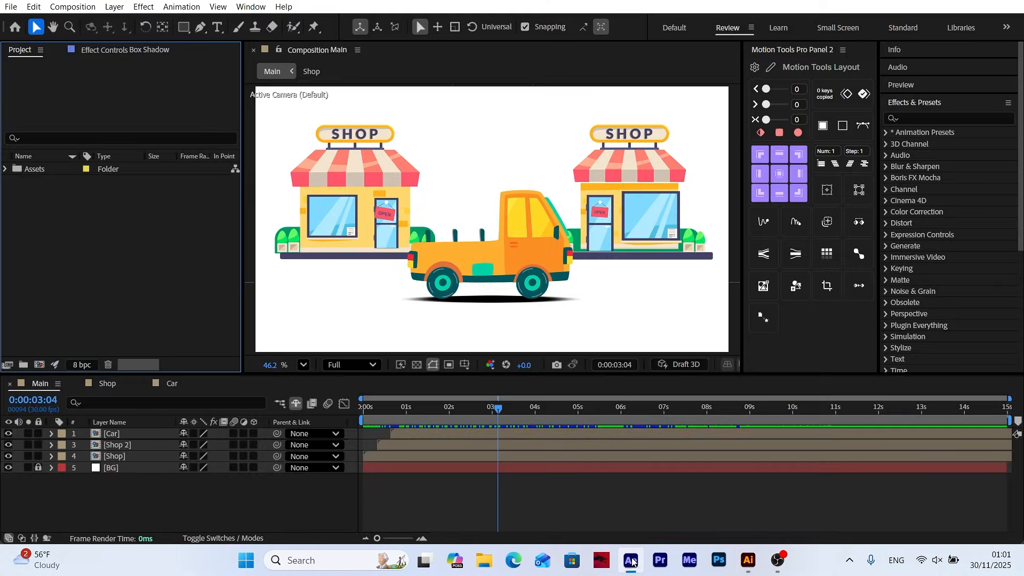
left_click(589, 501)
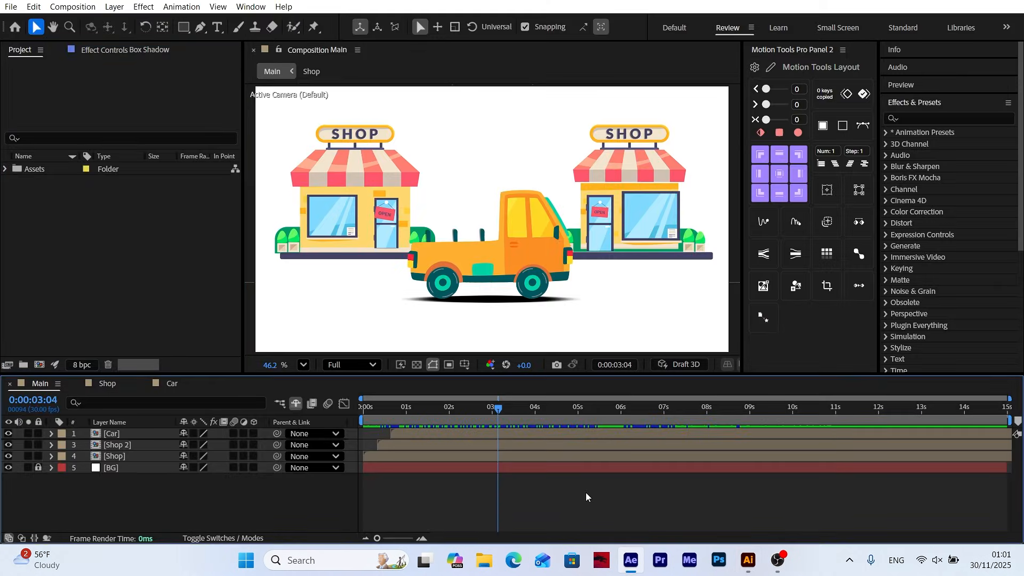
Import Box.ai as a composition with footage dimensions set to Layer Size
left_click(15, 7)
mouse_move(160, 174)
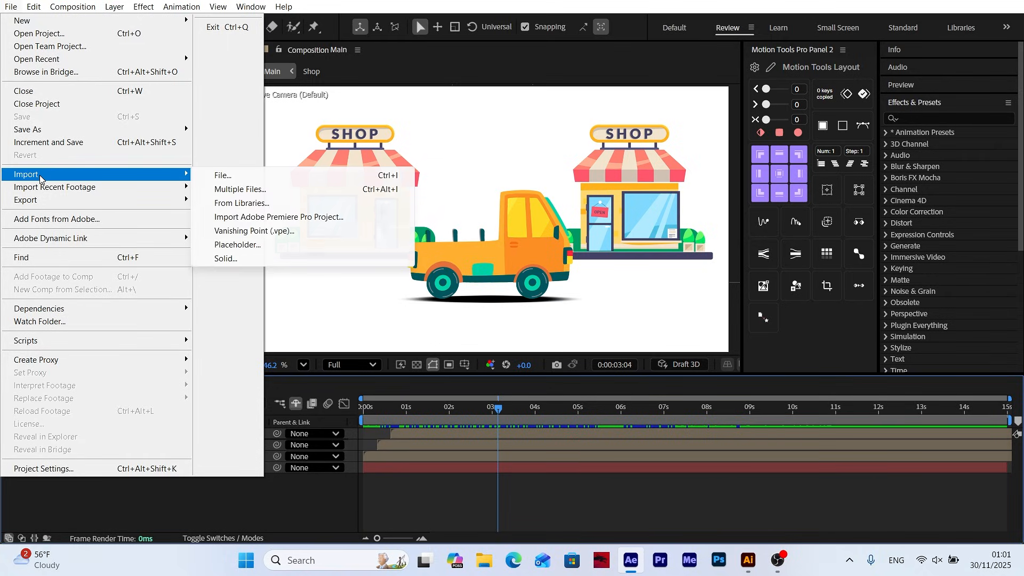
left_click(221, 176)
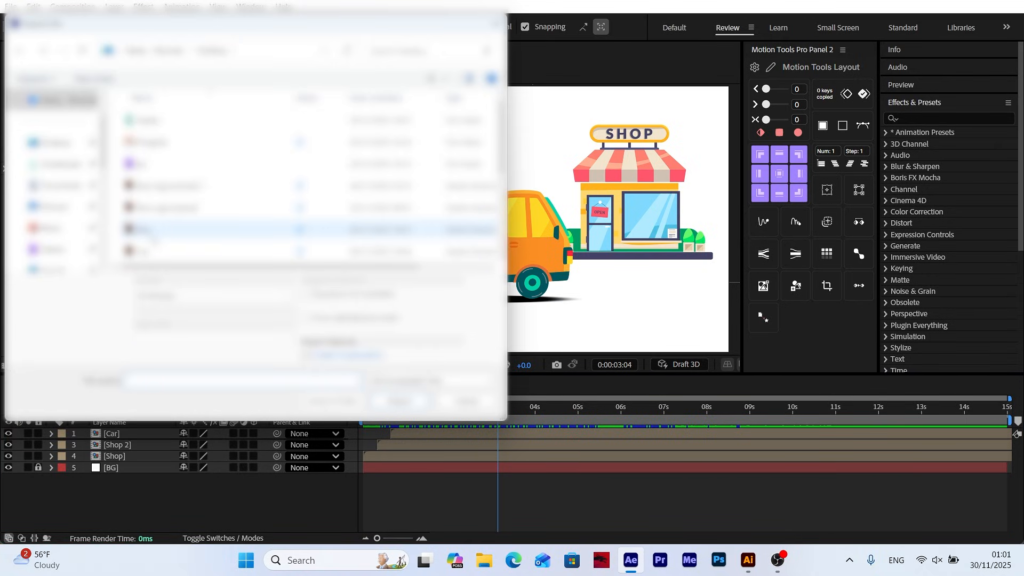
double_click(149, 230)
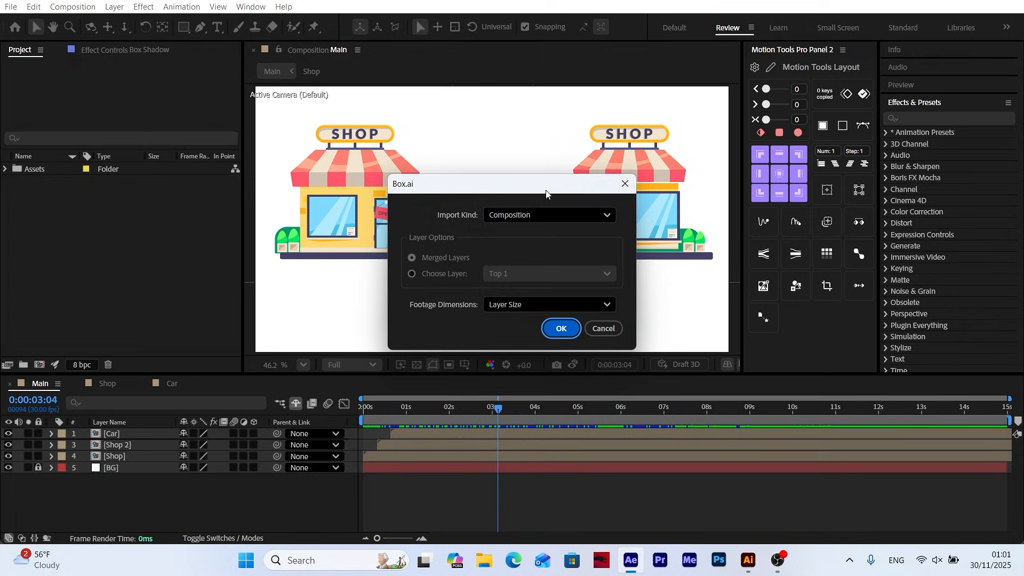
left_click(537, 168)
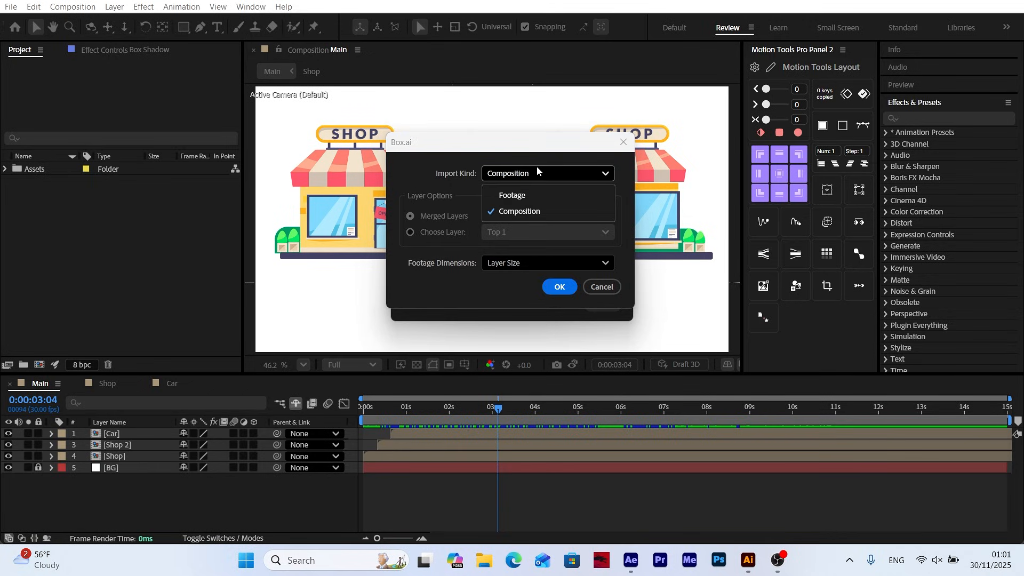
left_click(515, 213)
left_click(516, 261)
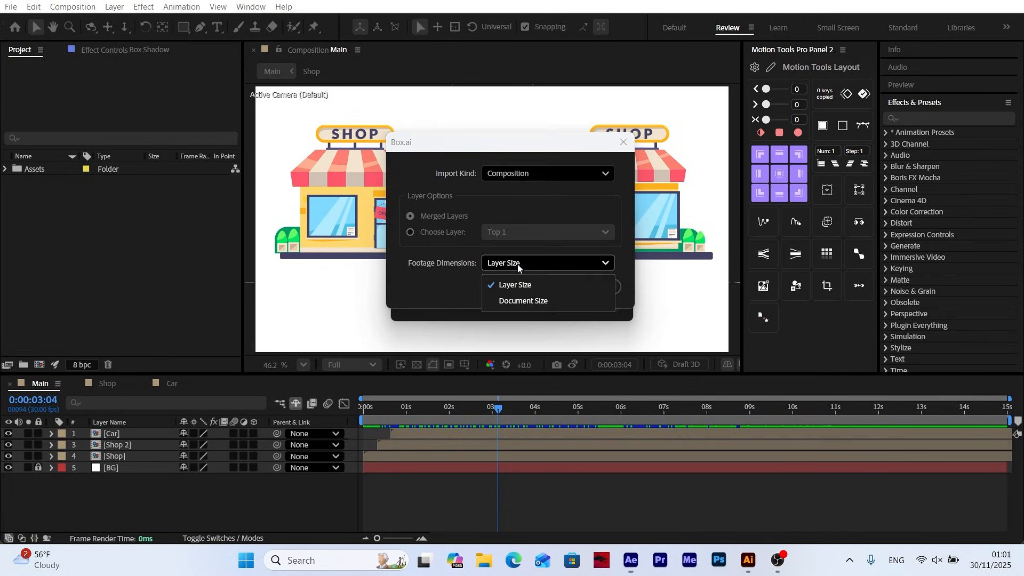
left_click(504, 283)
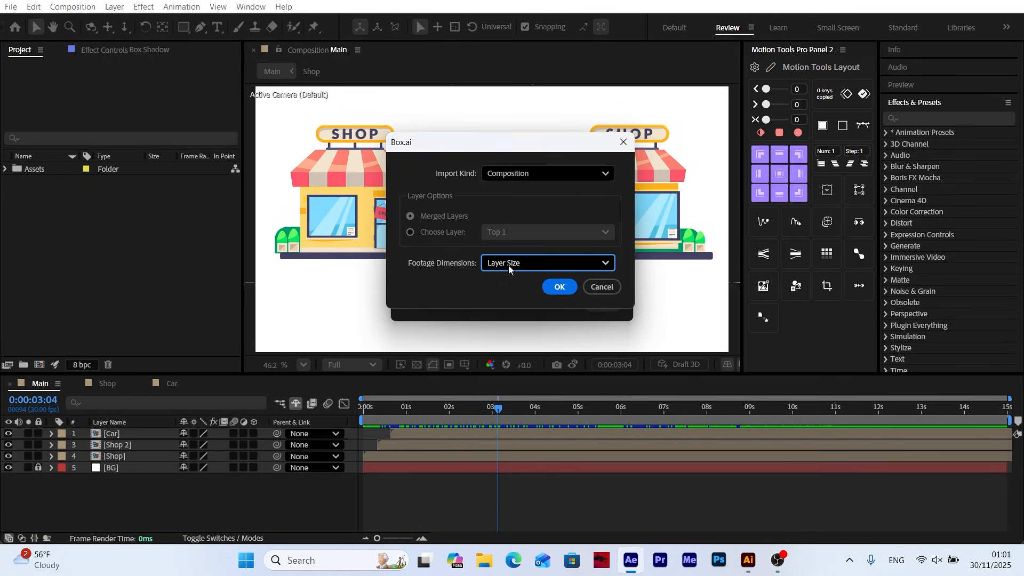
left_click(554, 286)
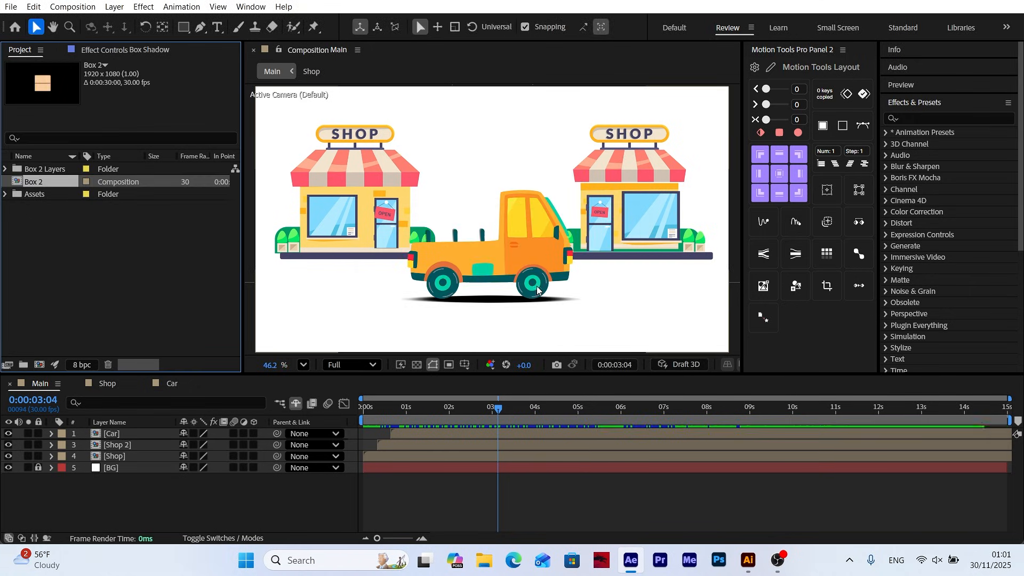
Open the Box 2 composition and move the Top 1 through Buttom layers up until they rest on the box face's upper edge
double_click(29, 182)
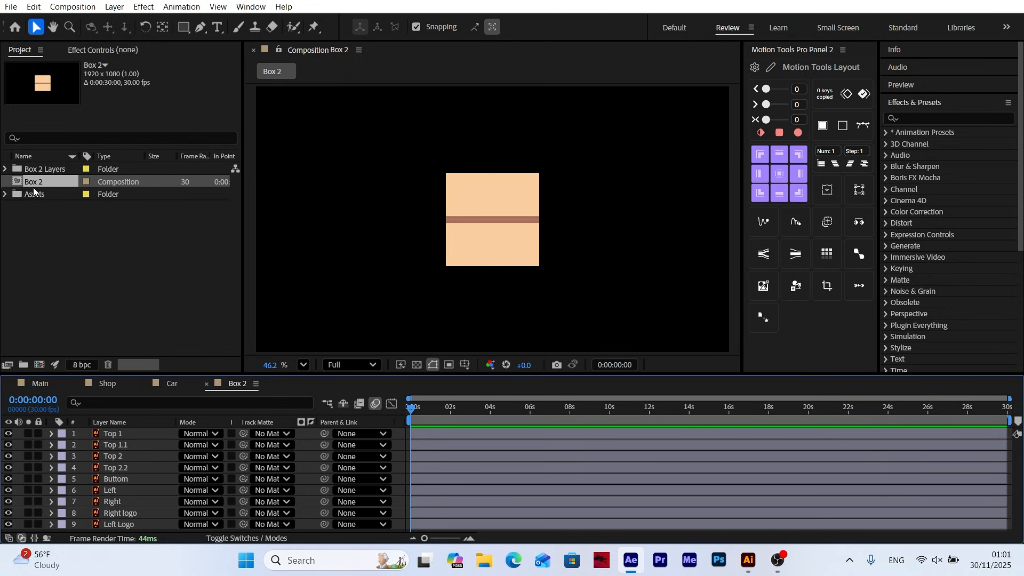
left_click_drag(427, 412, 409, 411)
left_click_drag(120, 434, 118, 479)
left_click_drag(519, 197, 526, 104)
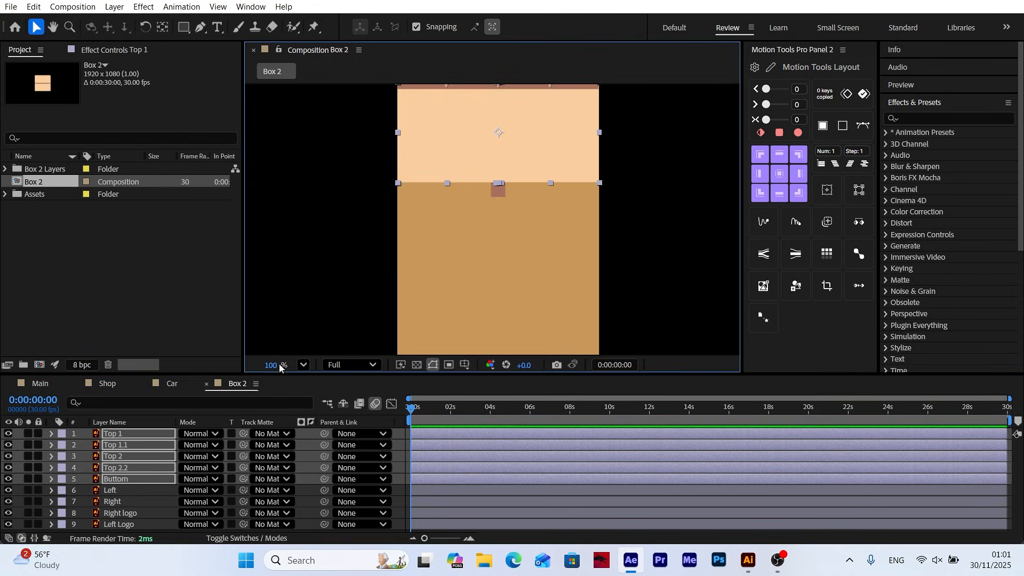
Move the Left layer sideways until it snaps against the left edge of the central box face
left_click(115, 491)
left_click_drag(499, 242, 392, 242)
scroll(410, 207, "up", 3)
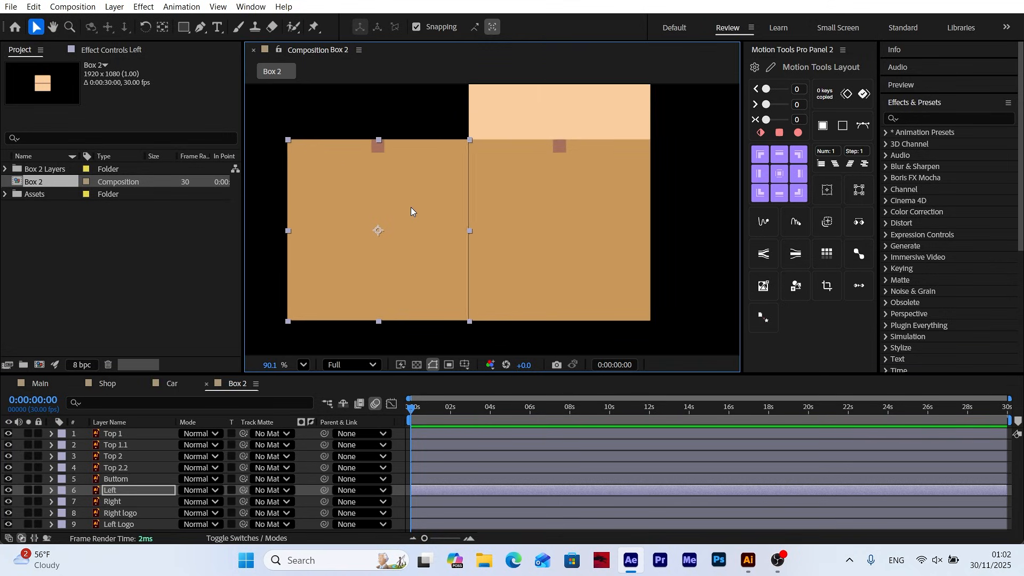
Move the Right layer sideways until it snaps against the right edge of the central box face
left_click(536, 274)
left_click_drag(537, 274, 718, 273)
key("ctrl+z")
left_click_drag(577, 267, 759, 265)
left_click_drag(736, 260, 537, 259)
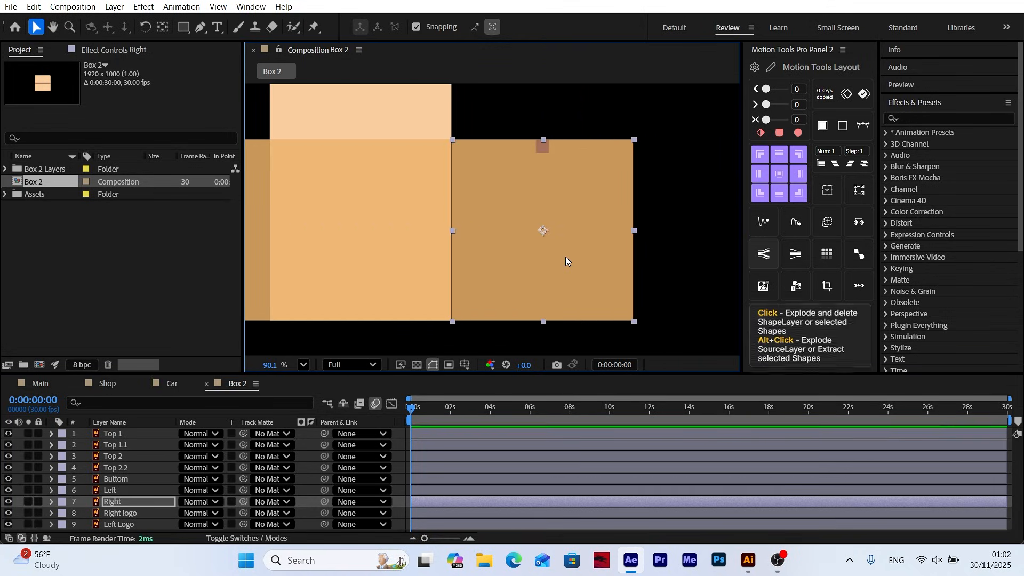
Move the Right logo layer down so it sits directly below the central face with the label and shipping symbols
left_click_drag(394, 273, 524, 192)
left_click_drag(524, 172, 520, 264)
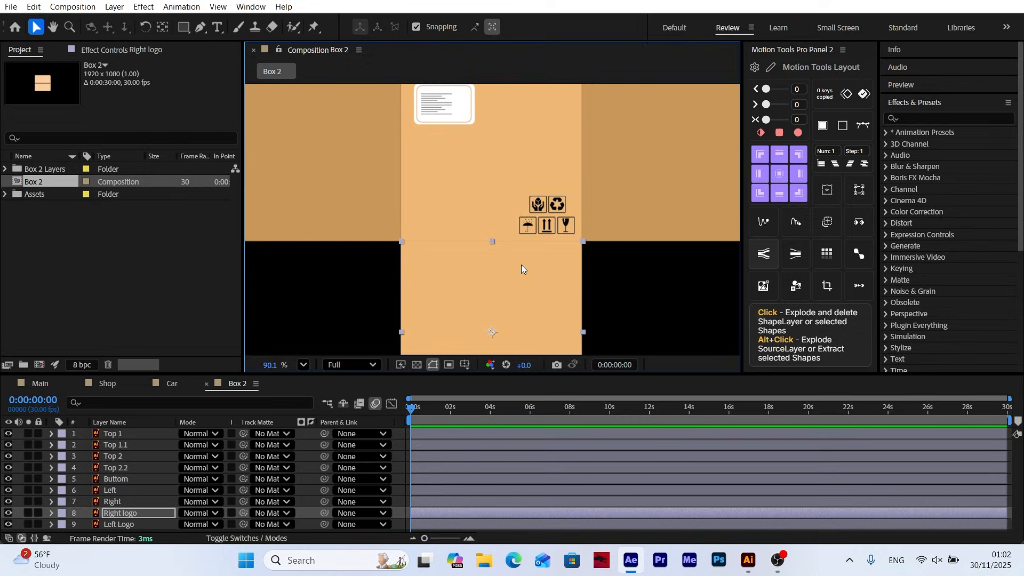
scroll(521, 264, "down", 2)
scroll(497, 172, "up", 5)
scroll(497, 171, "down", 6)
Move the Buttom layer up so it sits directly above the top flaps, completing the unfolded box layout
left_click(113, 480)
left_click_drag(501, 160, 496, 230)
left_click_drag(496, 231, 496, 136)
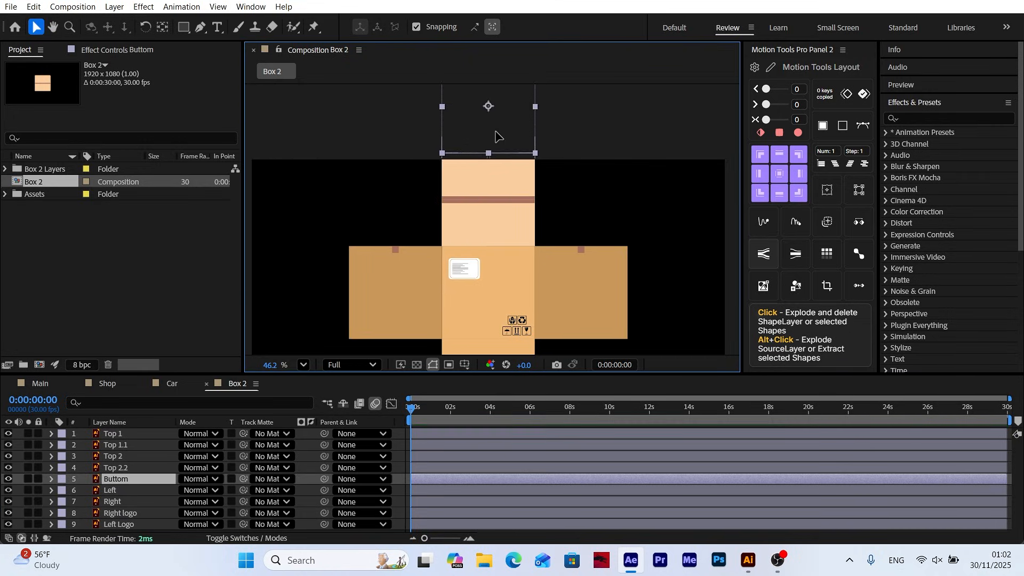
scroll(476, 149, "up", 5)
scroll(475, 150, "down", 1)
left_click_drag(508, 266, 506, 65)
left_click(284, 334)
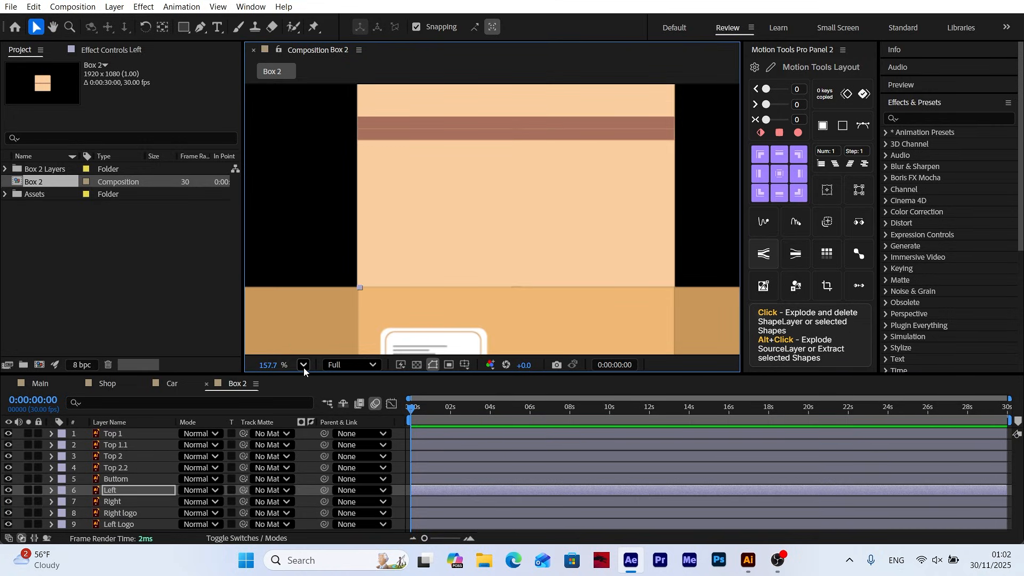
key("shift+slash")
left_click(405, 442)
Turn all nine layers from Top 1 to Left Logo into 3D layers
left_click(117, 438)
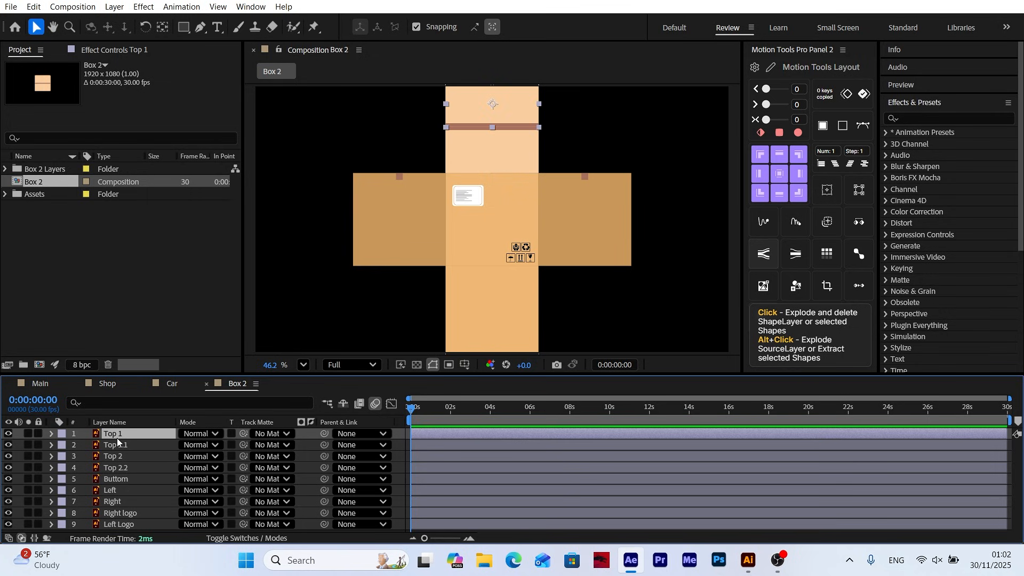
left_click(125, 524, "shift")
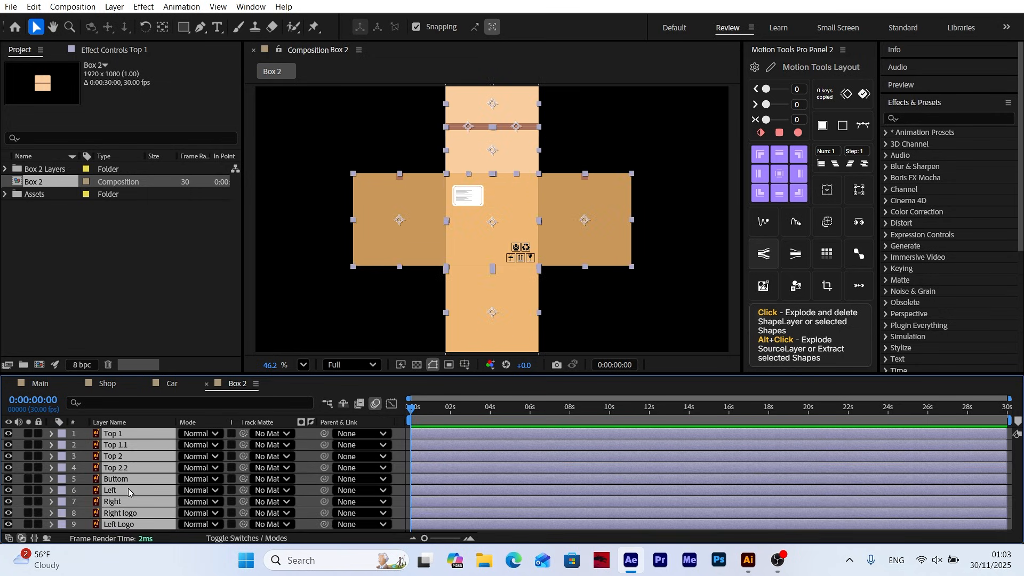
left_click(238, 540)
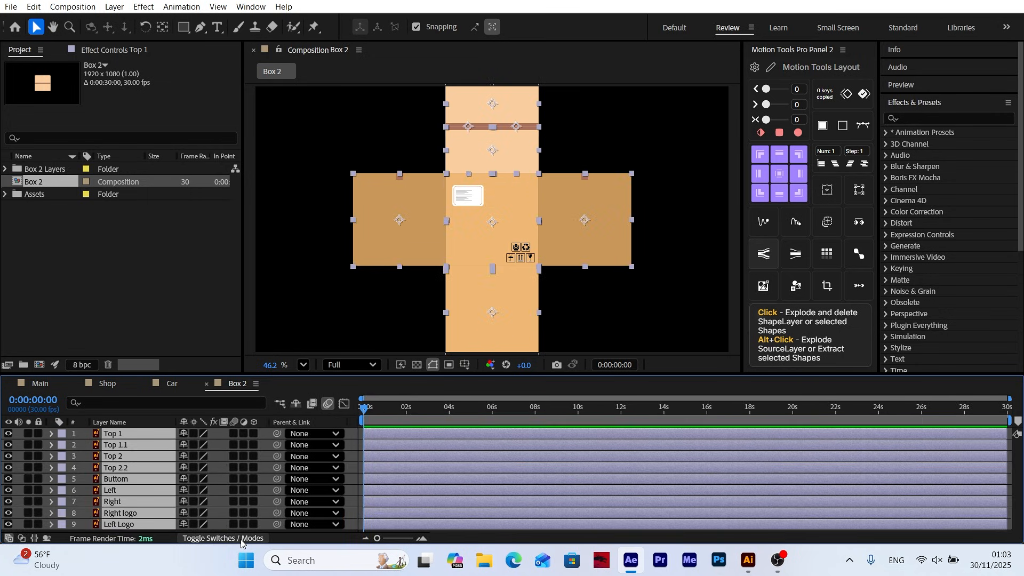
left_click(254, 434)
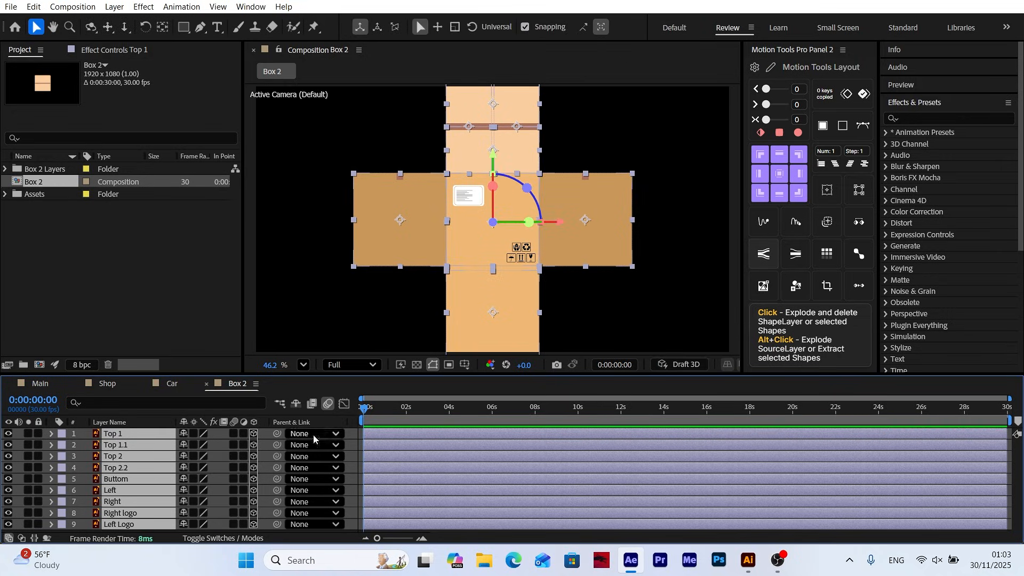
left_click(354, 448)
Set the anchor points of the Right, Left and Right logo layers to the edges they share with the central face
left_click(576, 223)
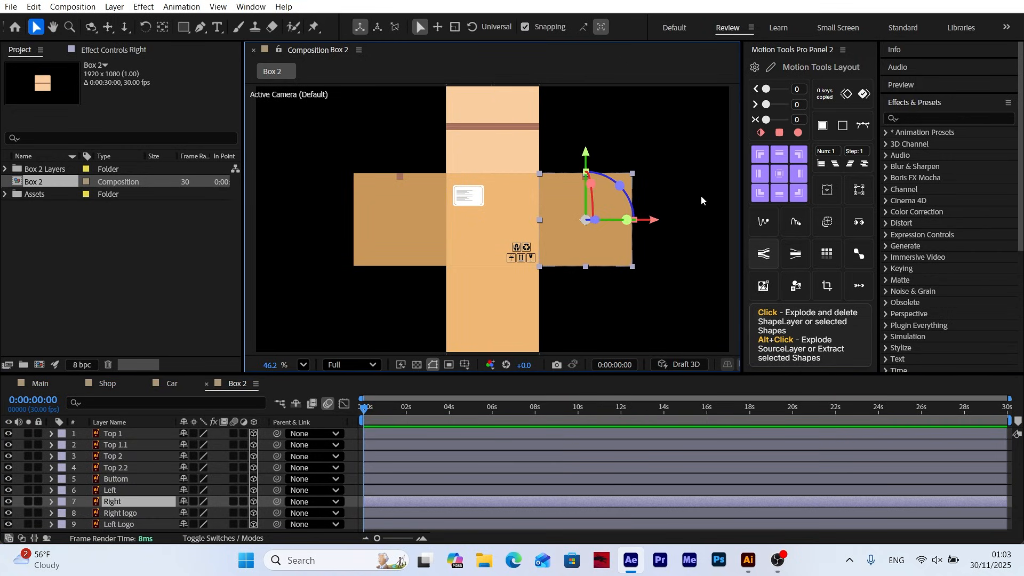
left_click(422, 241)
left_click(495, 333)
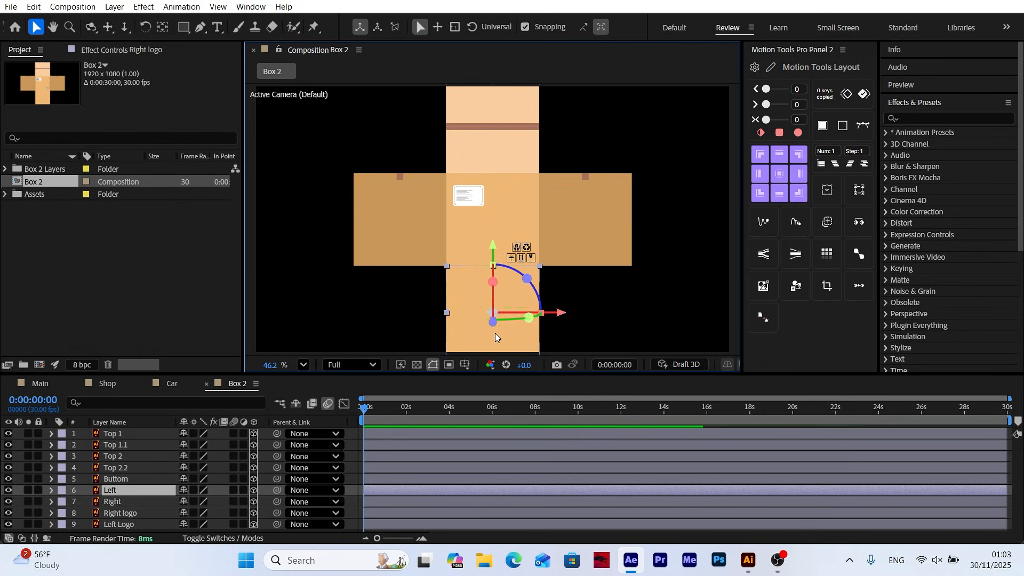
Set Top 1's anchor point to its top edge and Top 1.1's to its bottom edge
left_click(116, 437)
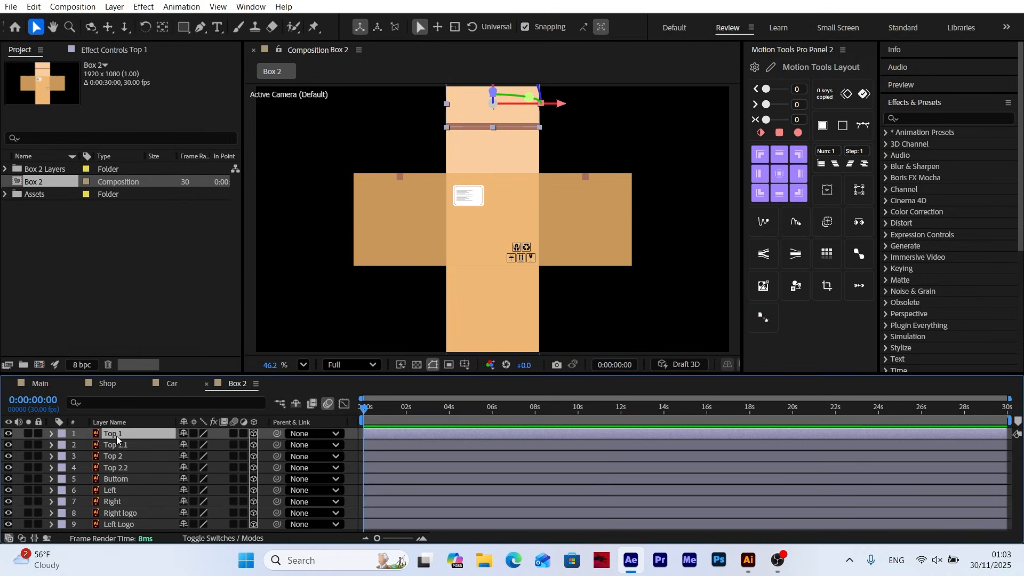
scroll(405, 299, "up", 2)
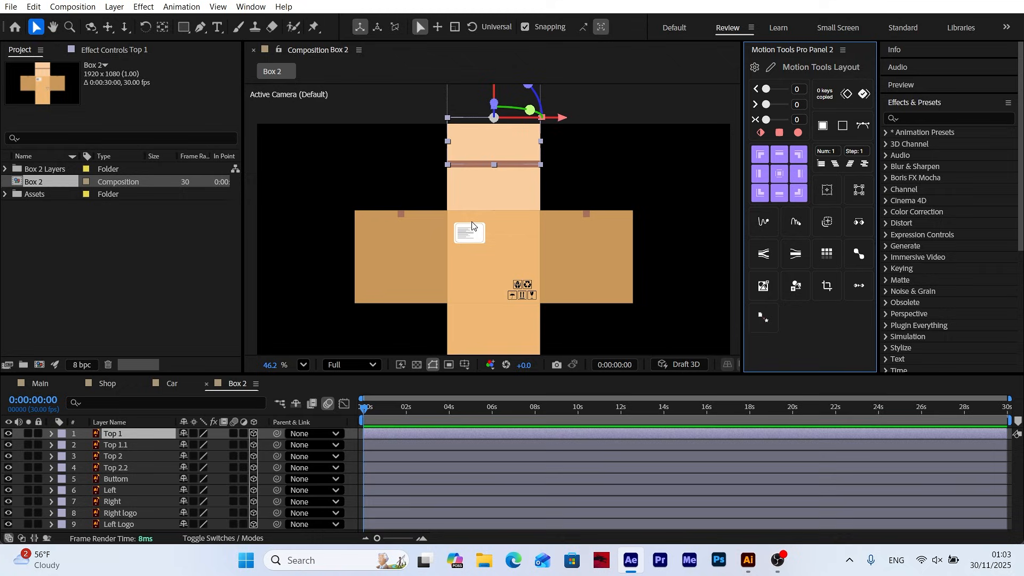
left_click(113, 447)
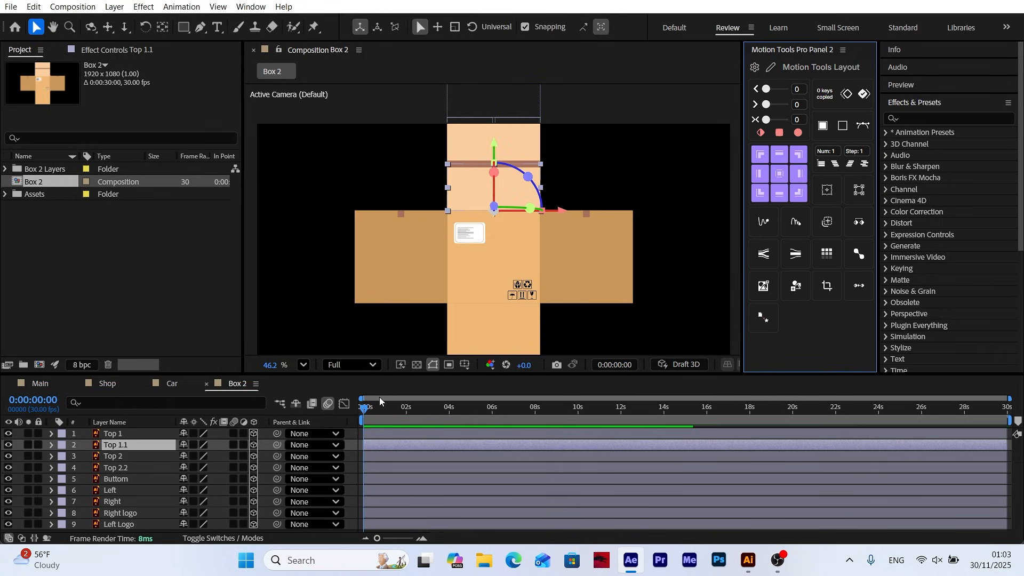
Set the anchor points of Top 2 and Top 2.2 to their side edges, using the right edge for Top 2.2
left_click(113, 456)
left_click(123, 478)
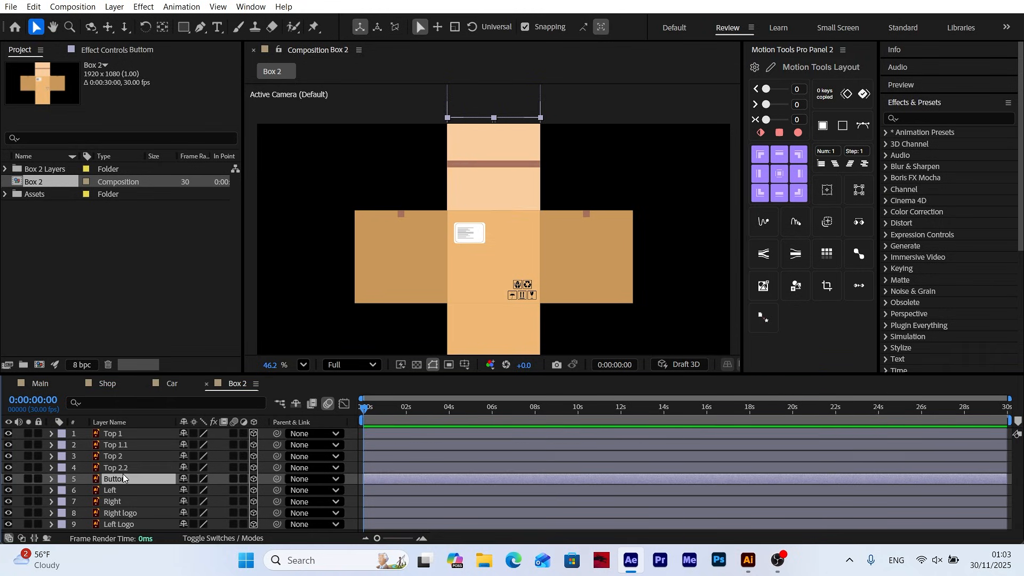
left_click(120, 468)
left_click(797, 176)
Set the Buttom layer's anchor point to the middle of its bottom edge
left_click(126, 480)
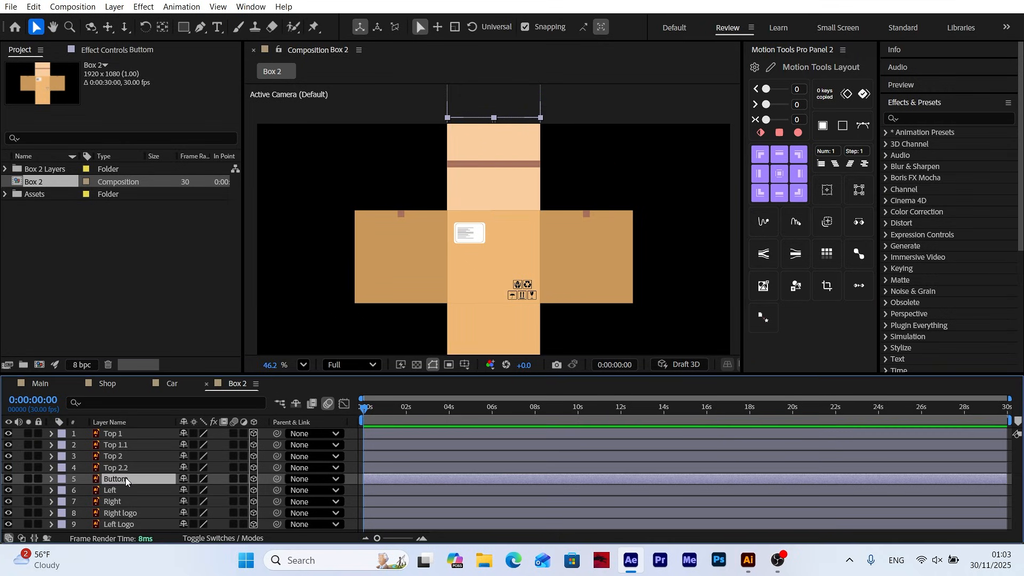
left_click(780, 193)
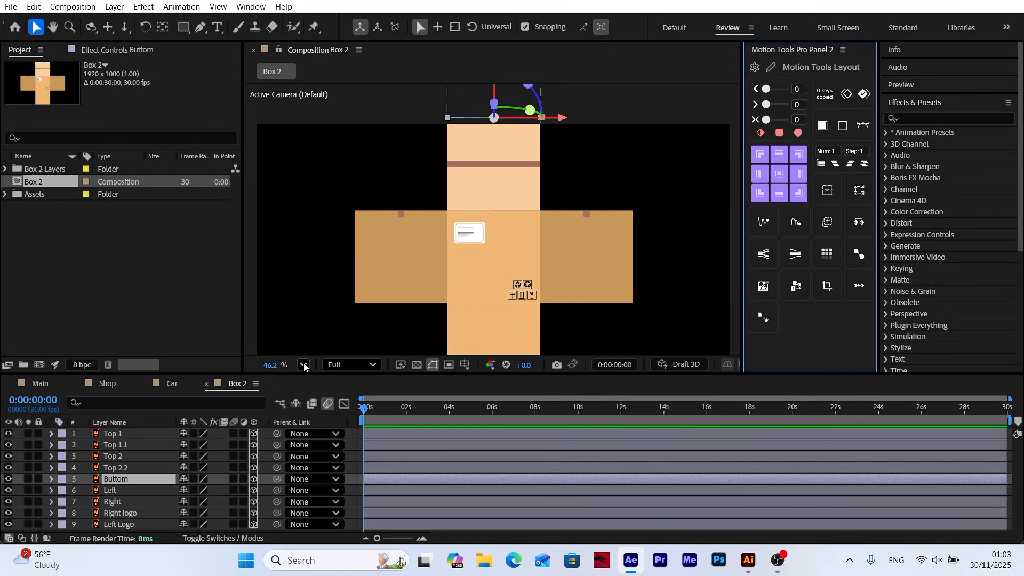
left_click(304, 366)
left_click(332, 115)
left_click(350, 455)
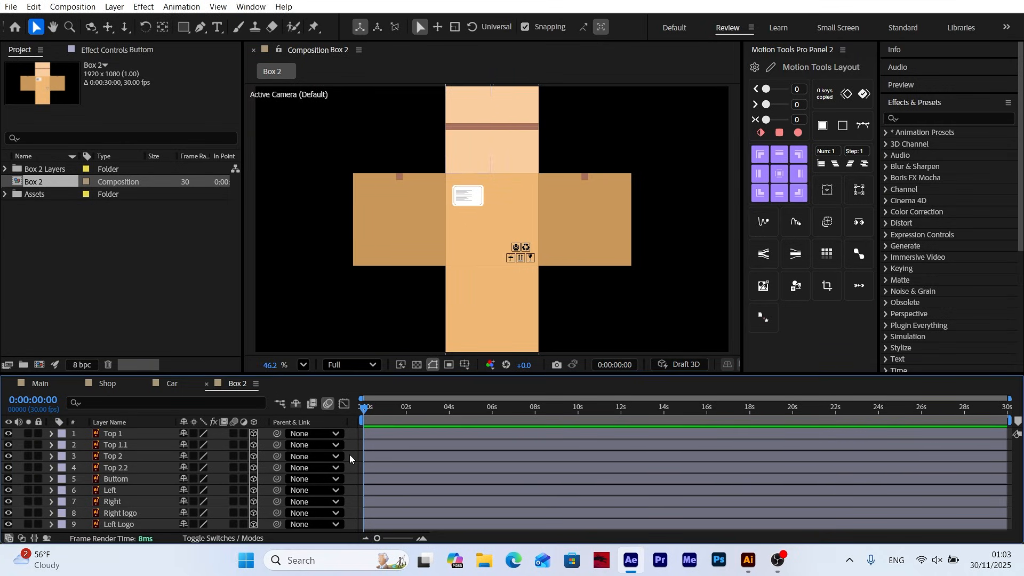
Set the Right layer's Y Rotation to -90° to fold that side panel
left_click(576, 251)
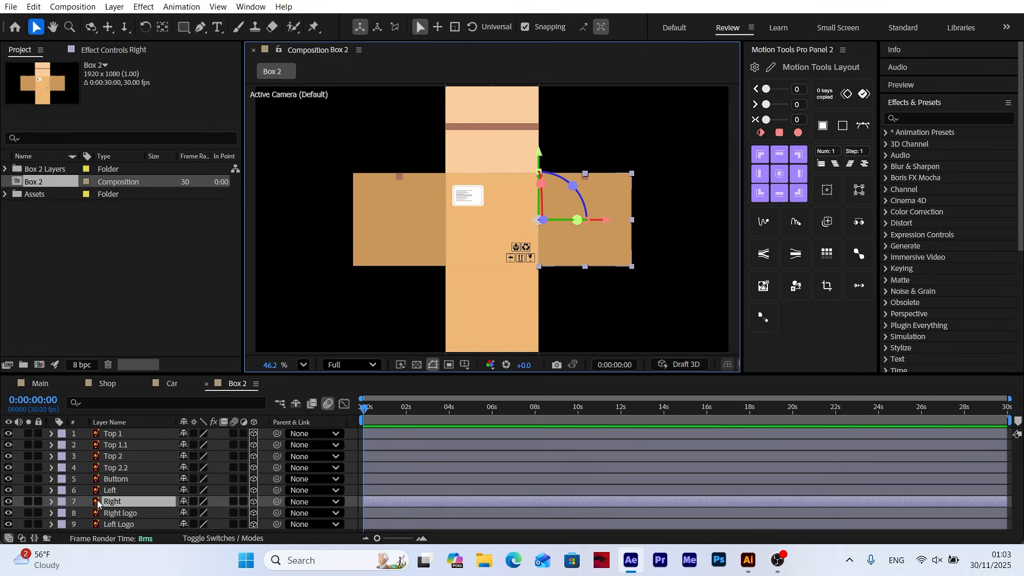
key("r")
scroll(187, 507, "down", 1)
left_click_drag(201, 503, 177, 502)
left_click(198, 502)
type("-")
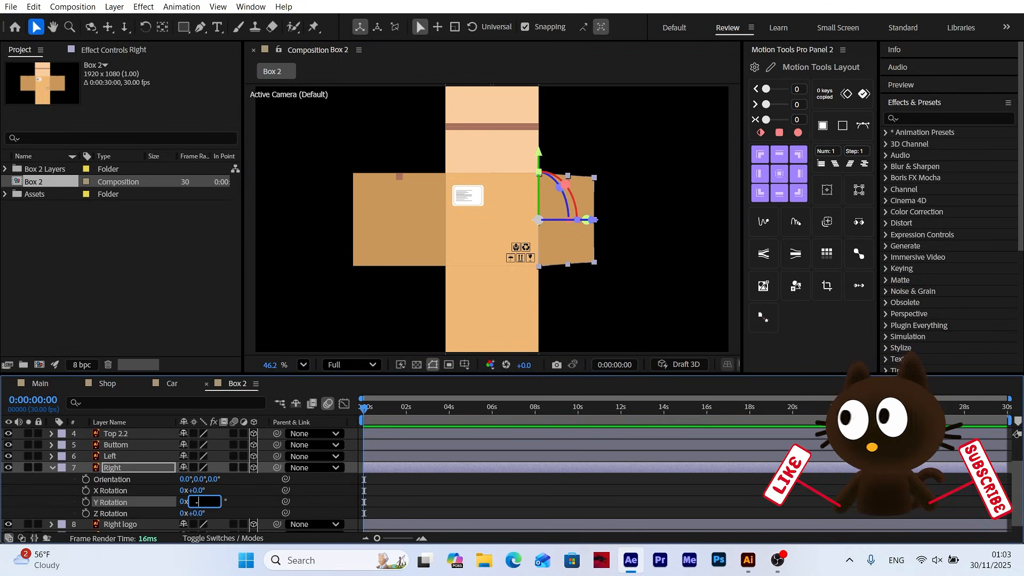
type("90")
key("Return")
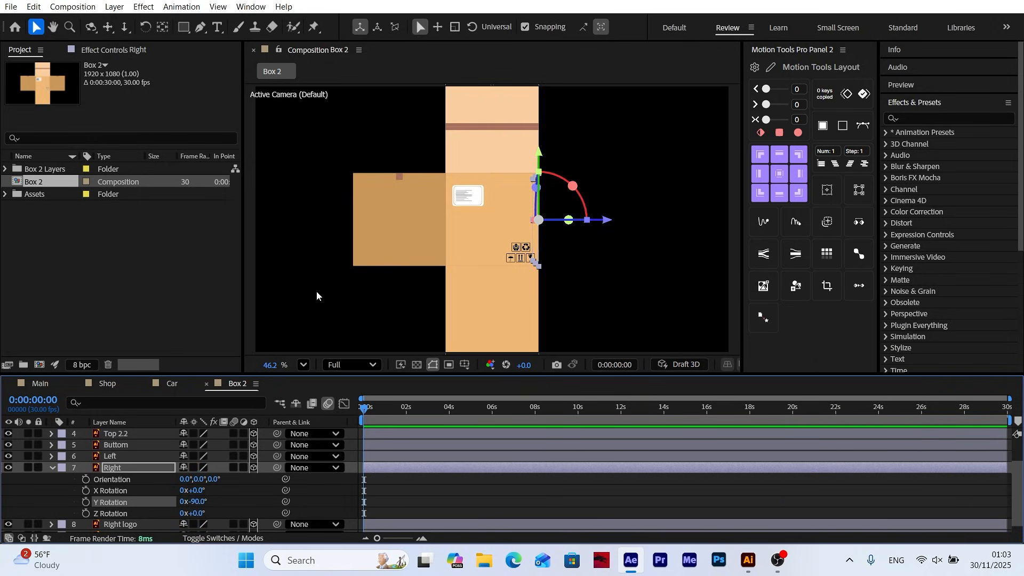
Set the Left layer's Y Rotation to 90° to fold that side panel
left_click(385, 239)
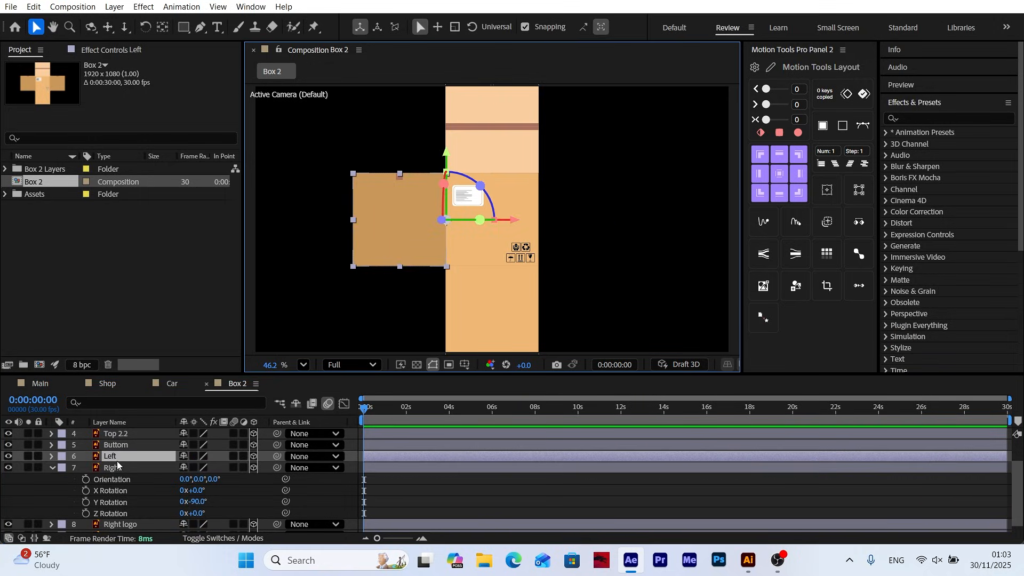
key("r")
left_click(199, 490)
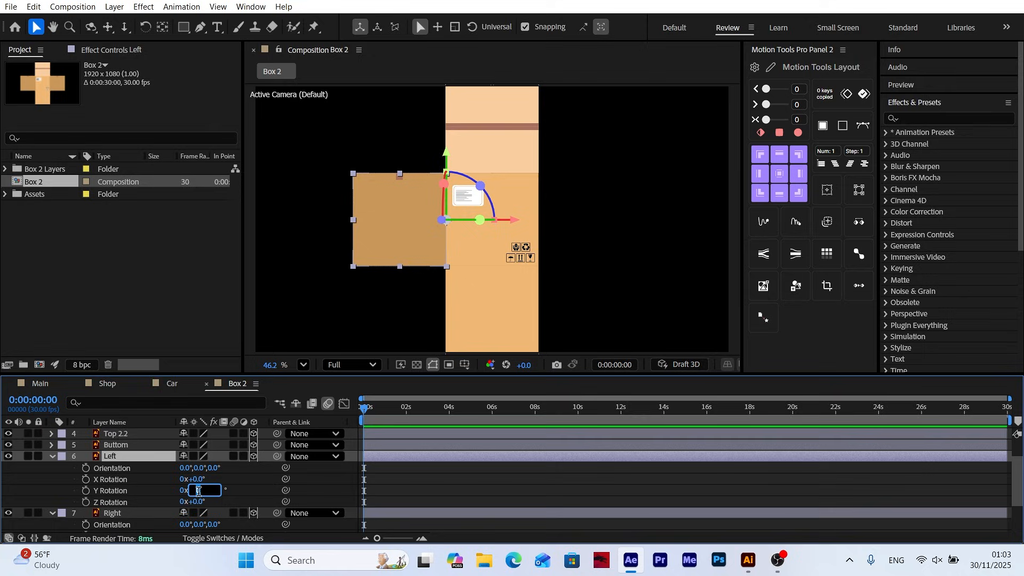
type("90")
key("Return")
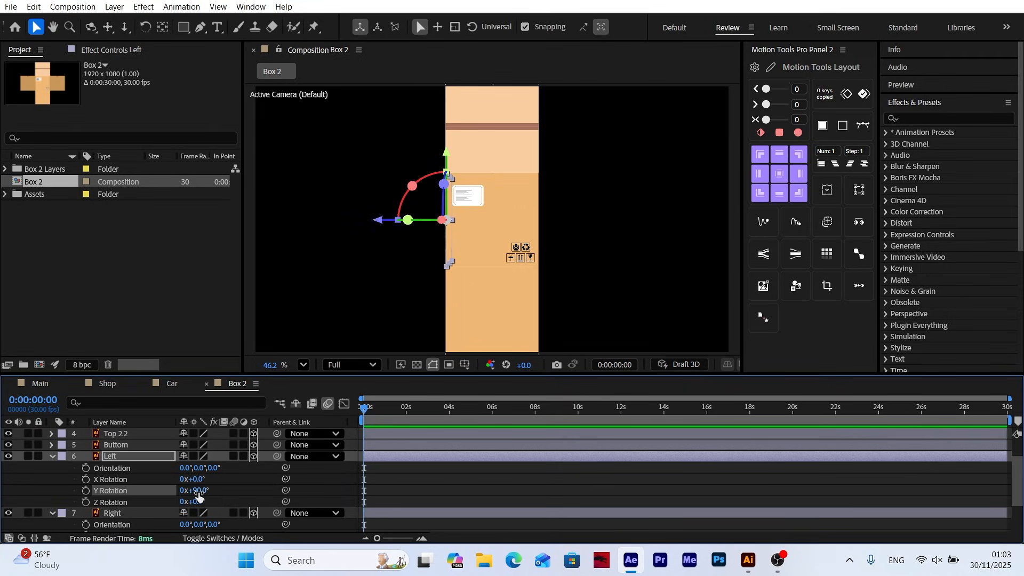
left_click(52, 456)
left_click(53, 472)
Set the Right logo layer's X Rotation to 90° to fold the panel below the front face
left_click(500, 310)
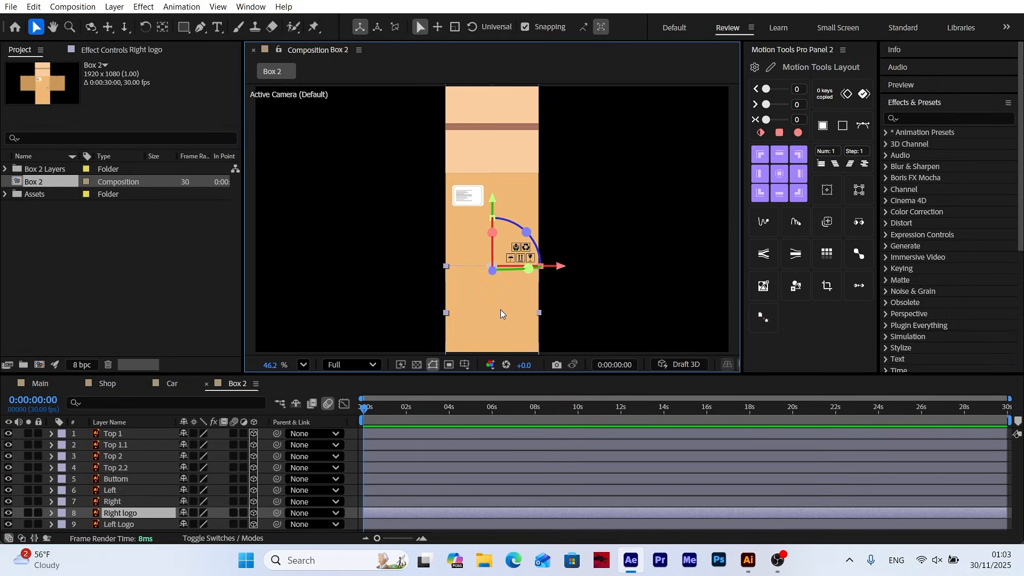
key("r")
left_click(194, 492)
type("90")
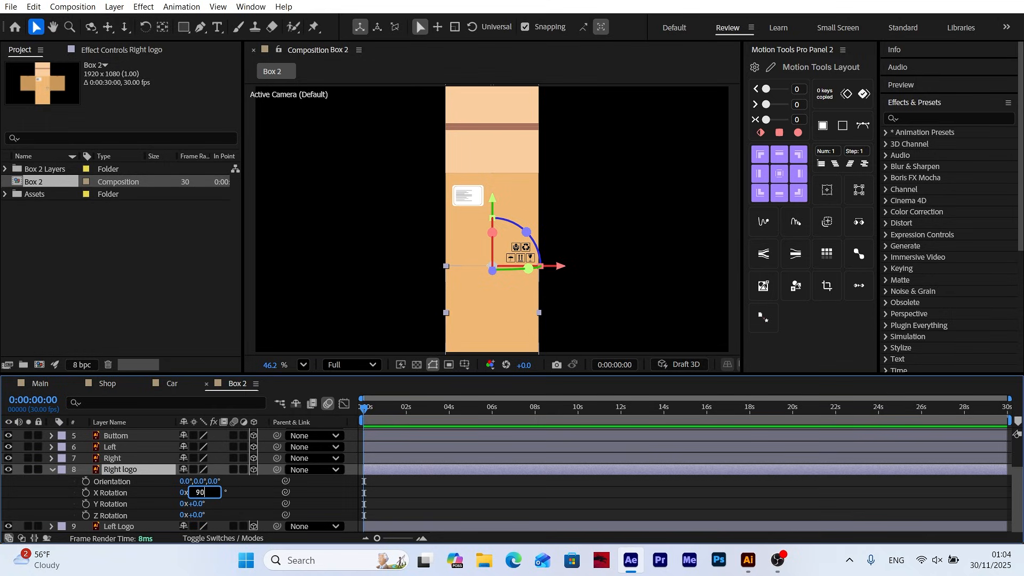
key("Return")
left_click(52, 470)
left_click(350, 487)
Add a null object to the Box 2 composition and centre its anchor point
left_click_drag(472, 198, 473, 228)
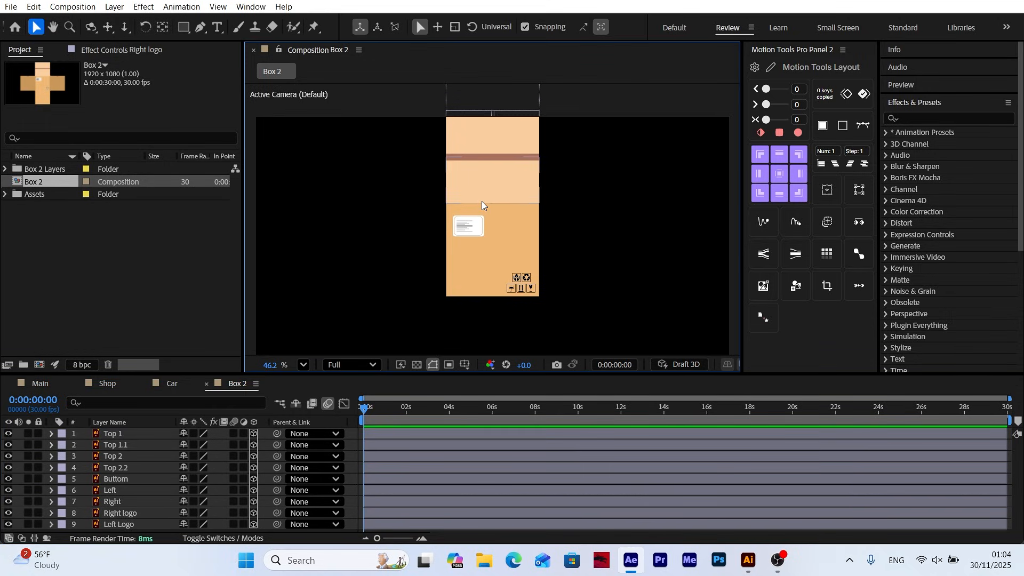
left_click(114, 6)
mouse_move(130, 23)
left_click(354, 75)
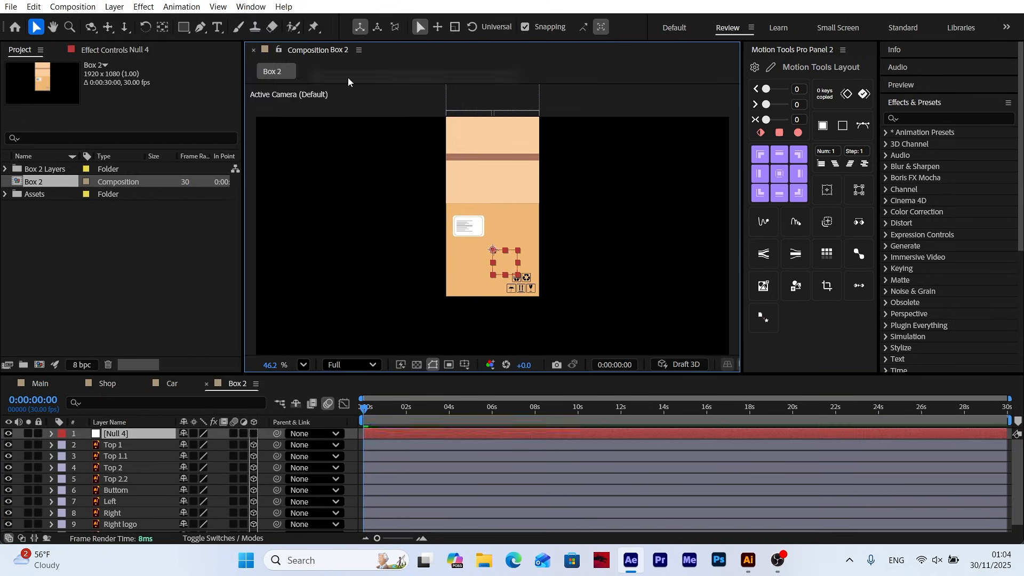
left_click(779, 174)
Move the null to the middle of the front panel's upper edge and make it a 3D layer
scroll(492, 257, "up", 5)
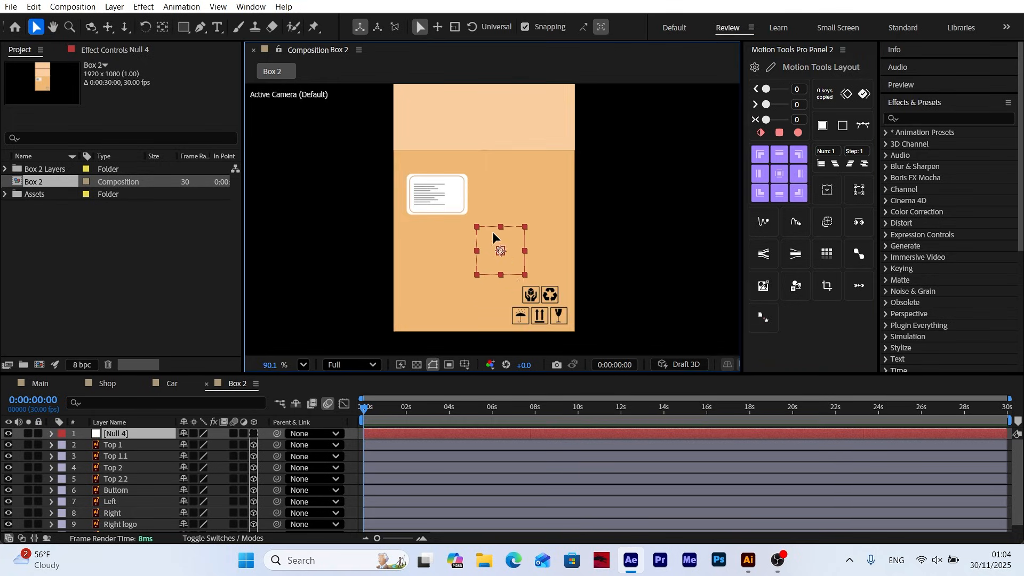
left_click_drag(492, 234, 484, 154)
scroll(484, 152, "up", 5)
left_click(304, 364)
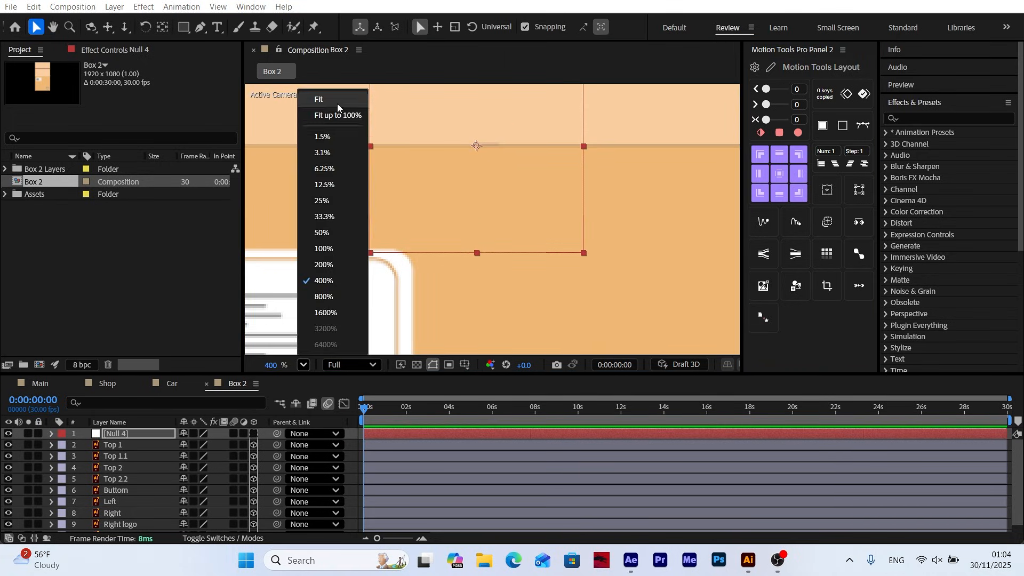
left_click(337, 104)
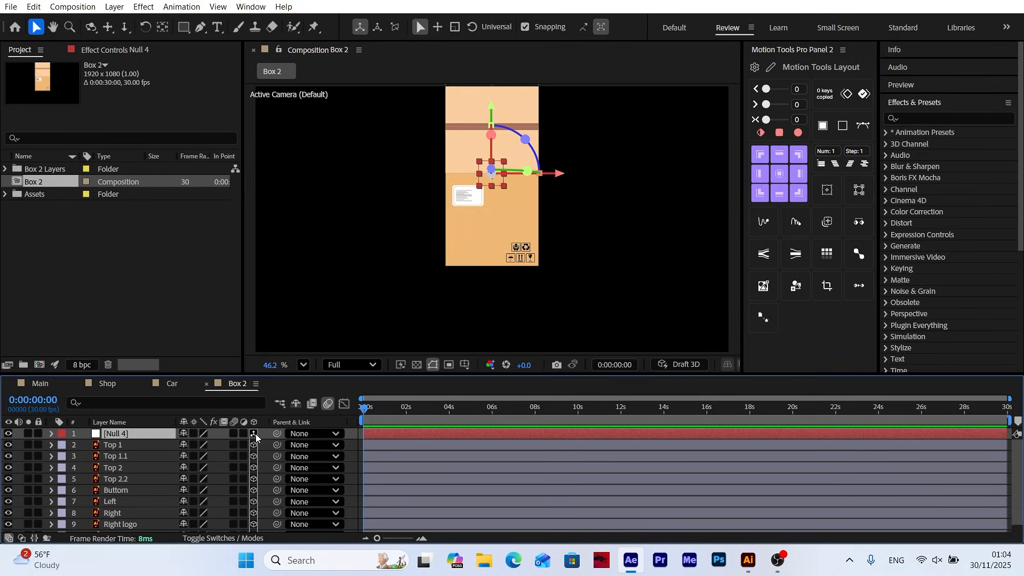
Parent the layers from Top 1 through Buttom to the null
left_click(116, 447)
left_click(116, 491, "shift")
left_click_drag(277, 456, 118, 434)
Set the null's X Rotation to -90° to fold the parented upper panels back
left_click(117, 433)
key("r")
left_click_drag(193, 456, 146, 460)
left_click(197, 458)
type("-90")
key("Return")
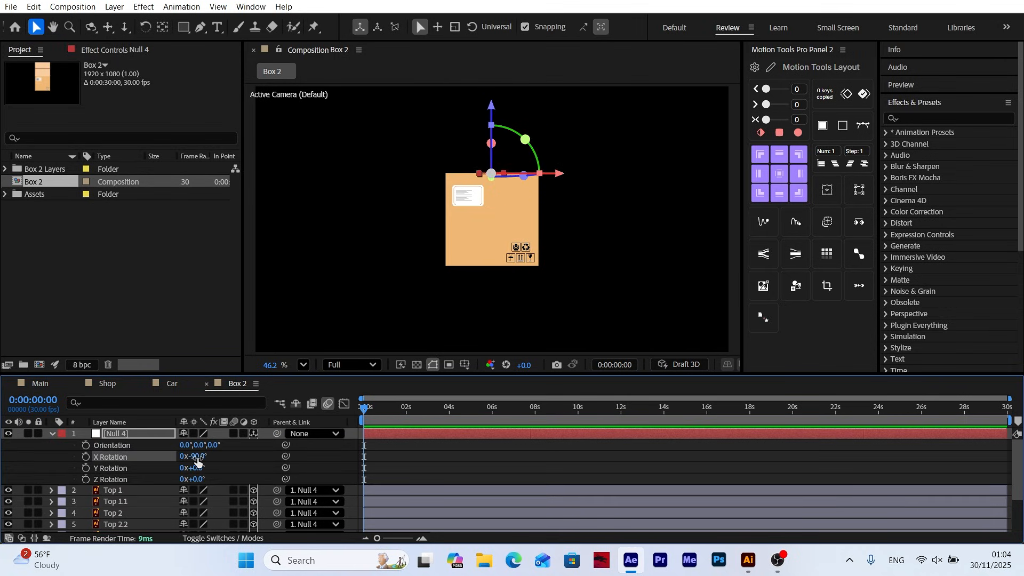
Delete the null used for folding the upper panels
left_click(52, 435)
left_click(122, 434)
key("Delete")
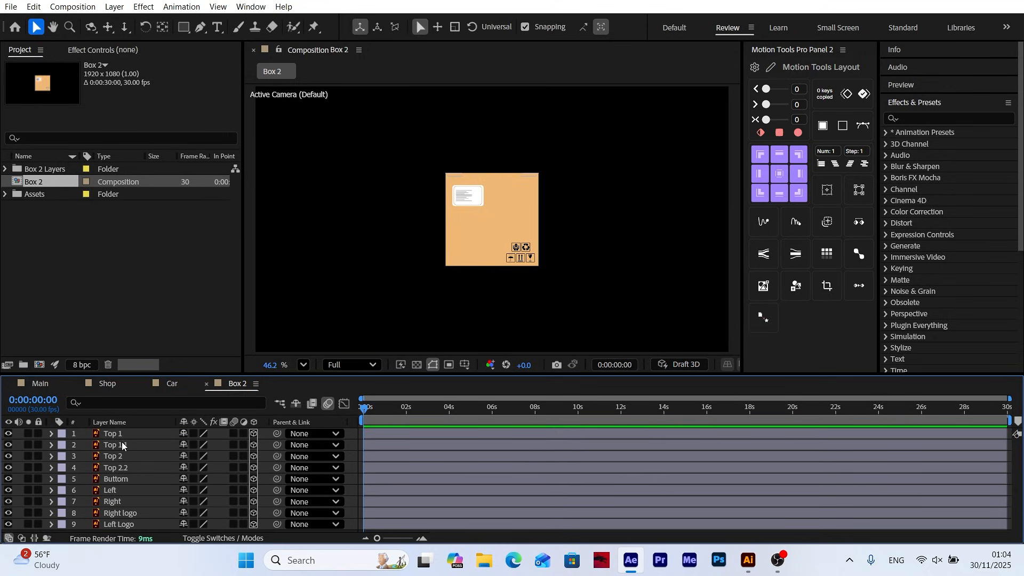
Set the Buttom layer's X Rotation to -90° to fold it into the back of the box
left_click(112, 479)
key("r")
left_click_drag(193, 503, 166, 508)
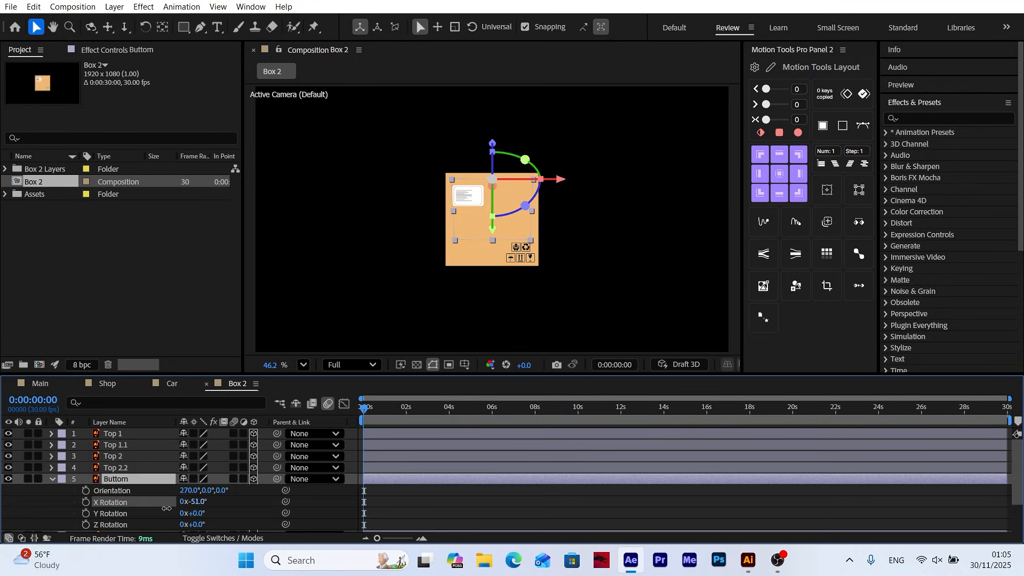
left_click(197, 502)
type("-90")
key("Return")
left_click(250, 512)
left_click(52, 479)
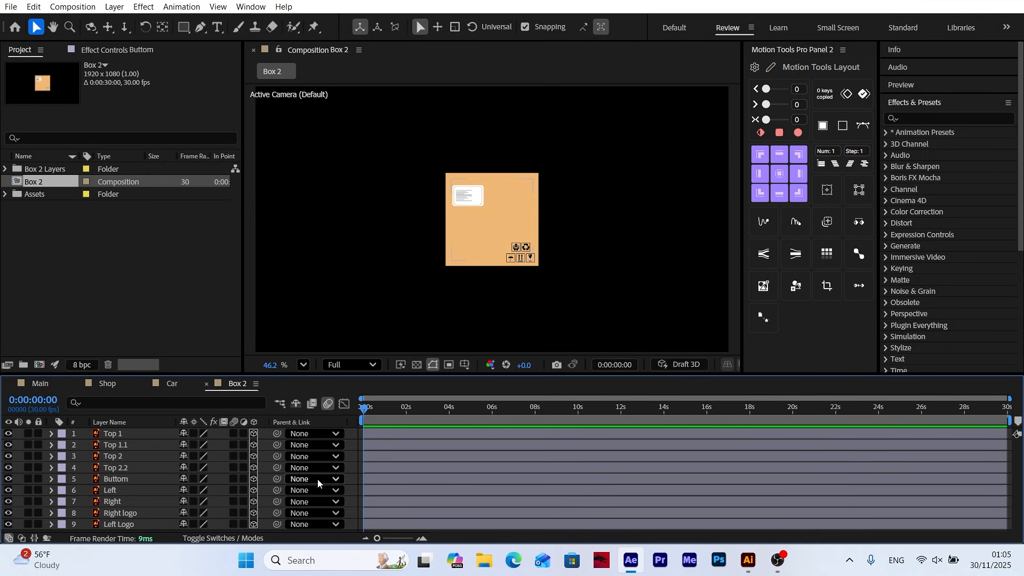
Add a two-node camera with the 50mm preset to the composition
left_click(114, 7)
mouse_move(160, 22)
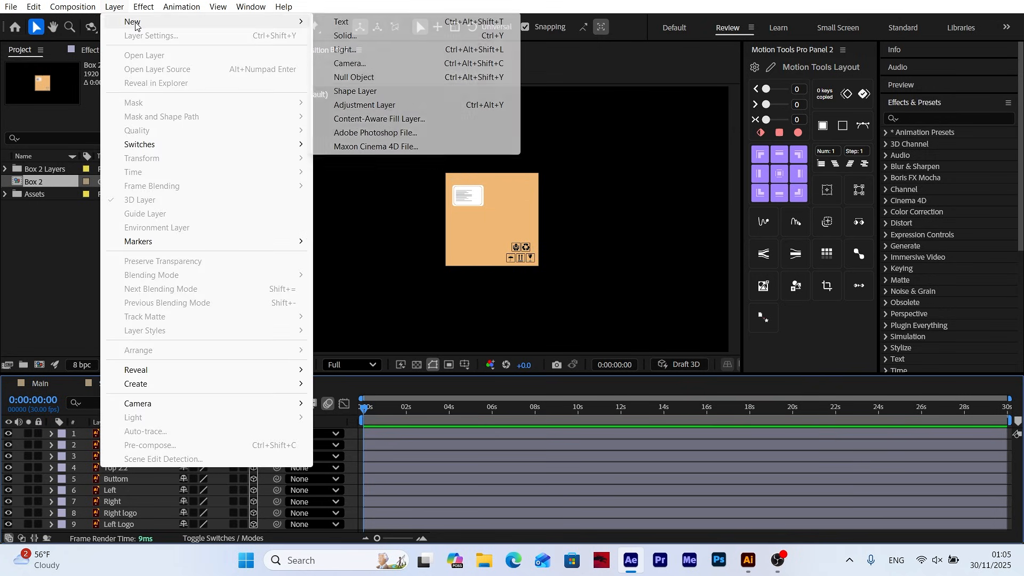
left_click(351, 64)
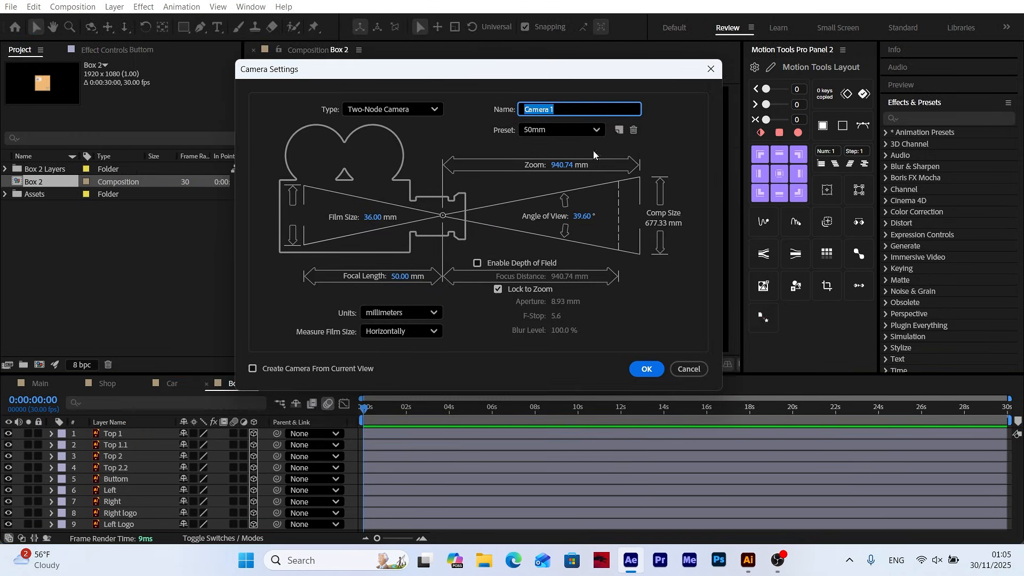
left_click(643, 370)
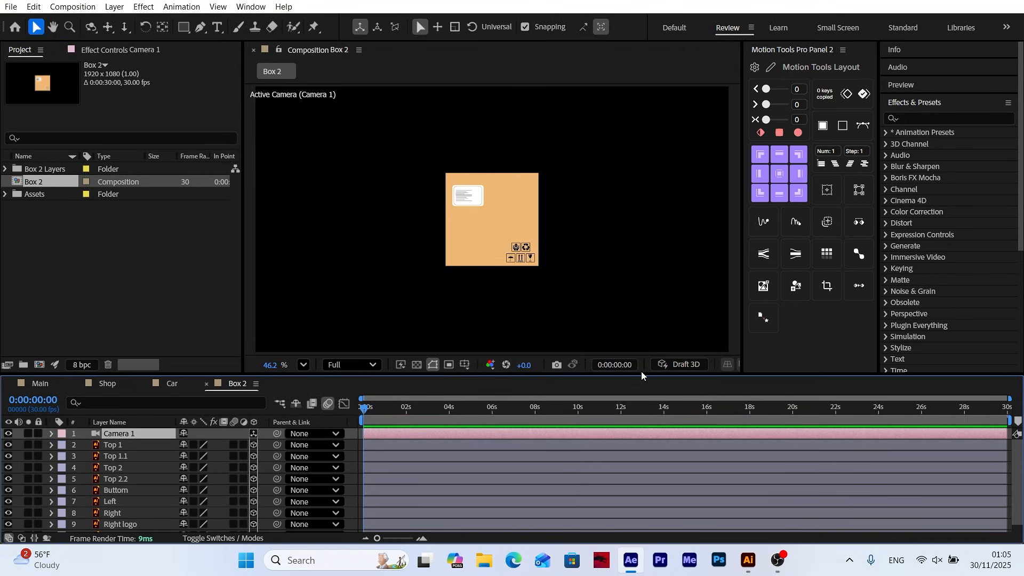
Orbit the camera to inspect the folded box from the side and reset the camera's transform
left_click(91, 27)
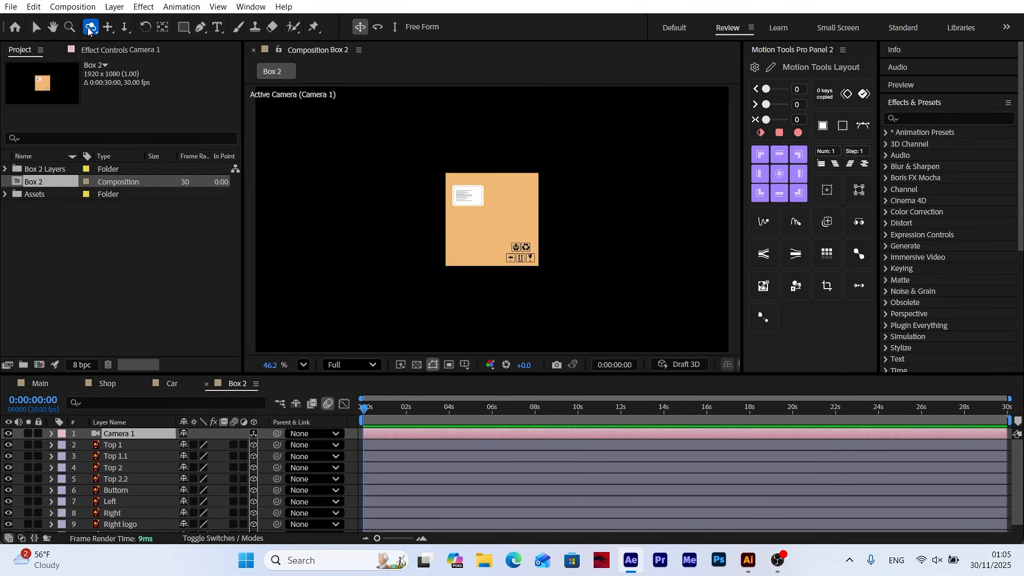
left_click_drag(433, 219, 480, 267)
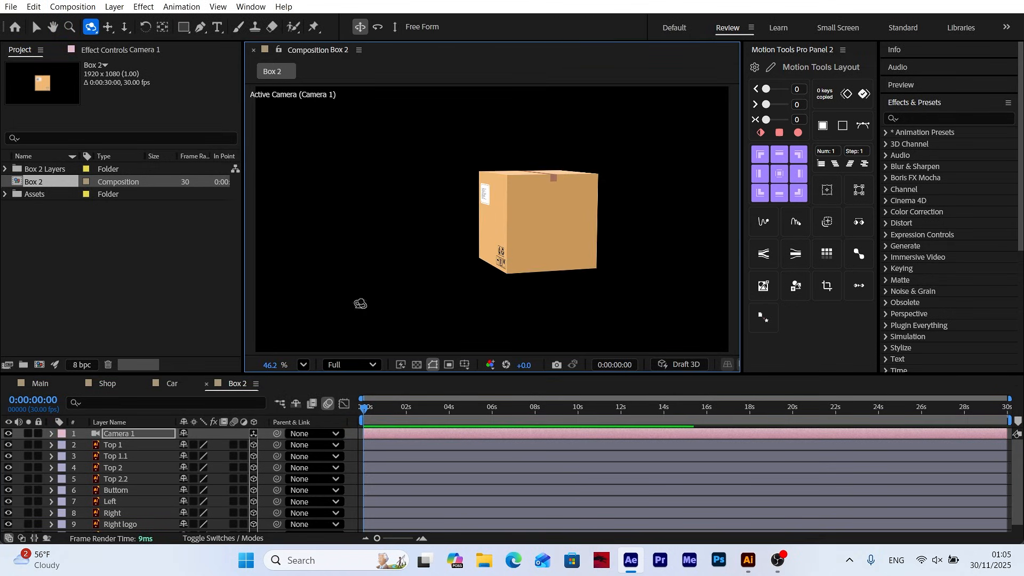
left_click(121, 436)
left_click(51, 435)
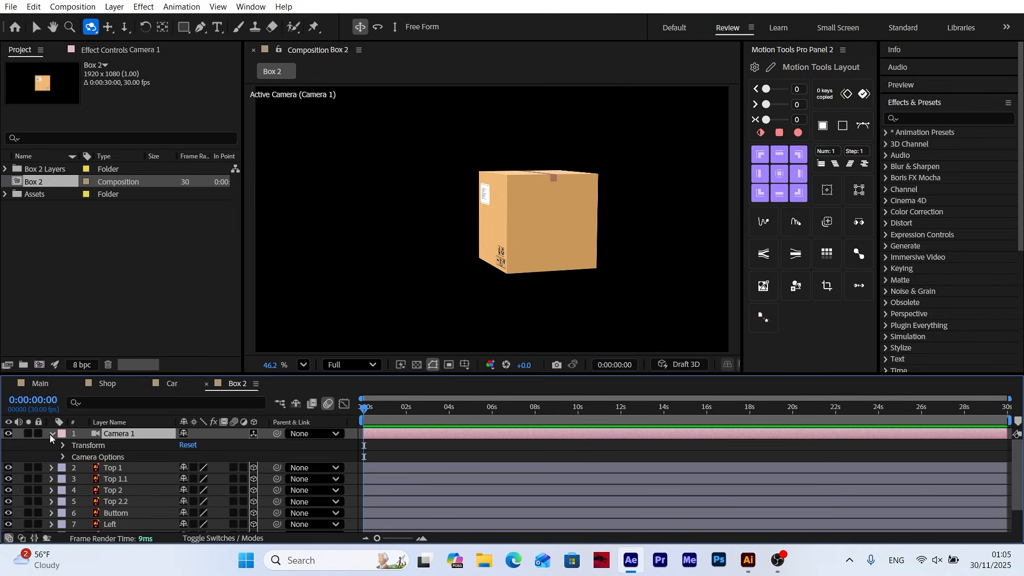
left_click(187, 445)
left_click(52, 434)
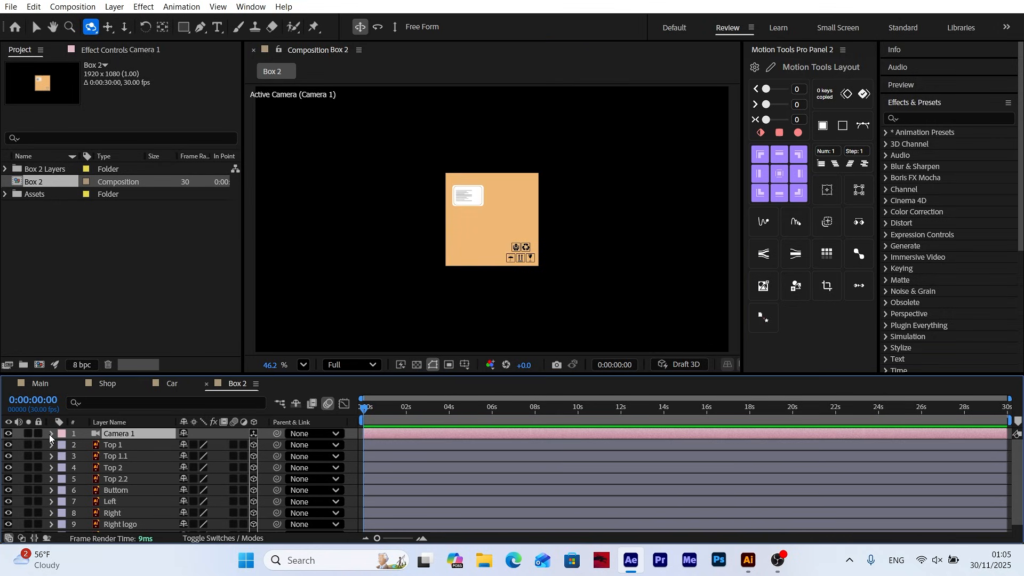
Add a new null object and rename it Box Controll
left_click(114, 7)
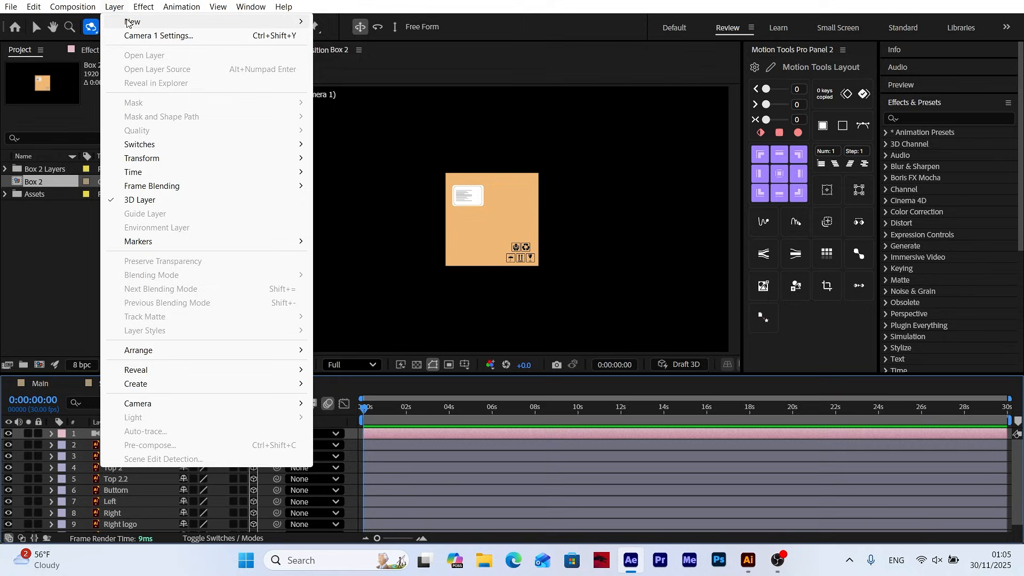
mouse_move(133, 21)
left_click(375, 78)
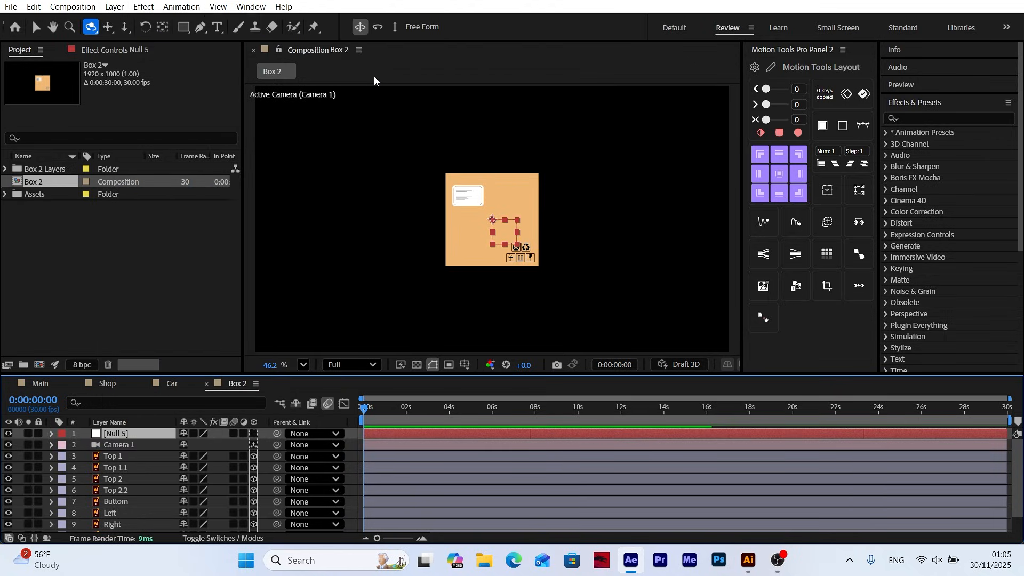
right_click(132, 439)
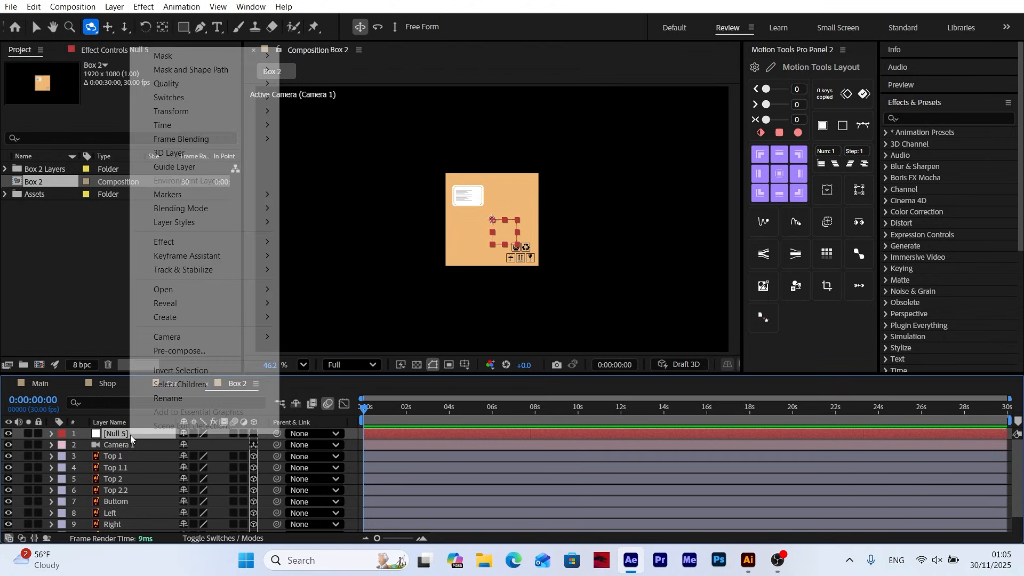
left_click(166, 398)
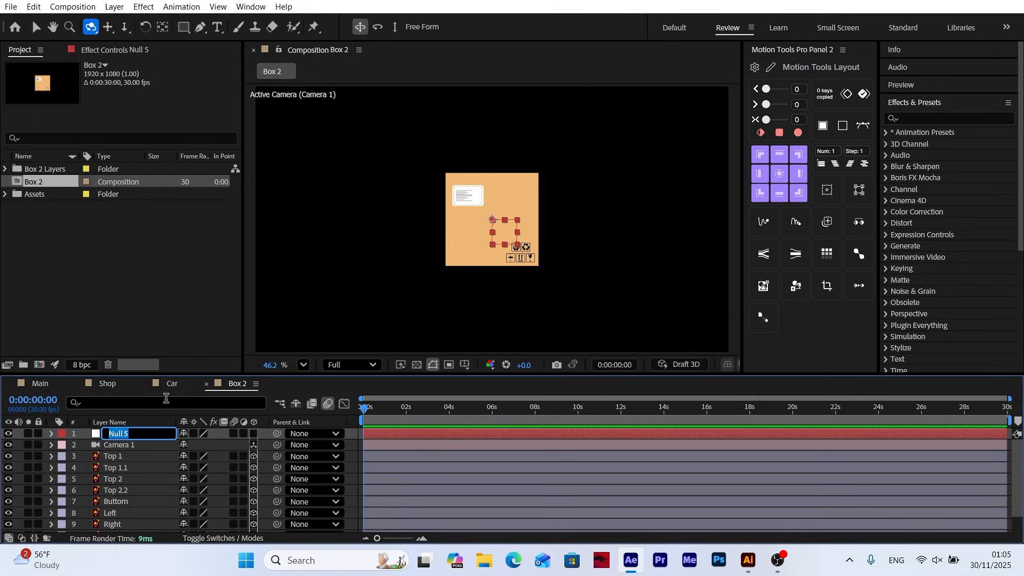
type("Box Controll")
key("Return")
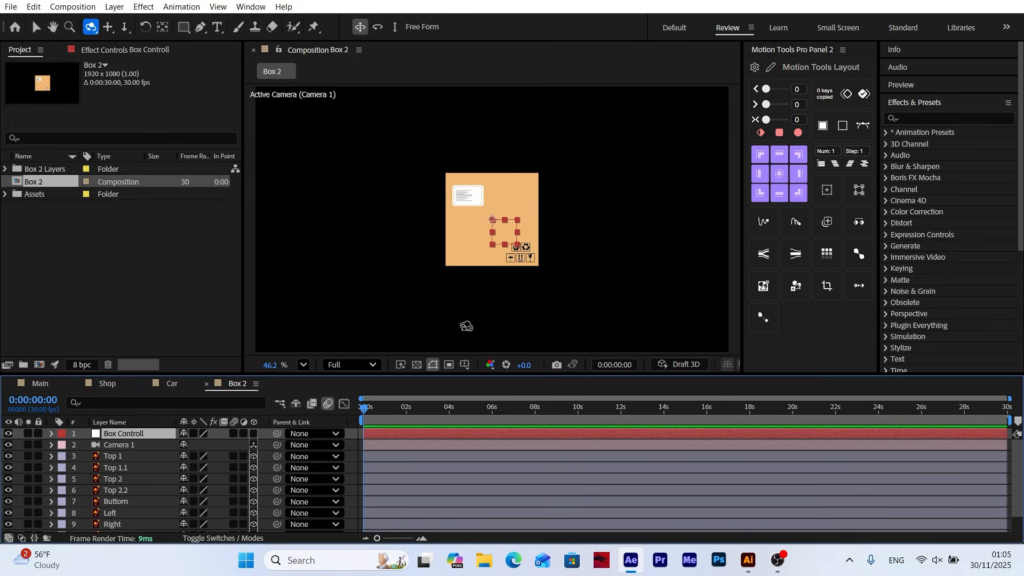
Centre the Box Controll null on its anchor point and within the composition, and make it a 3D layer
left_click(779, 174)
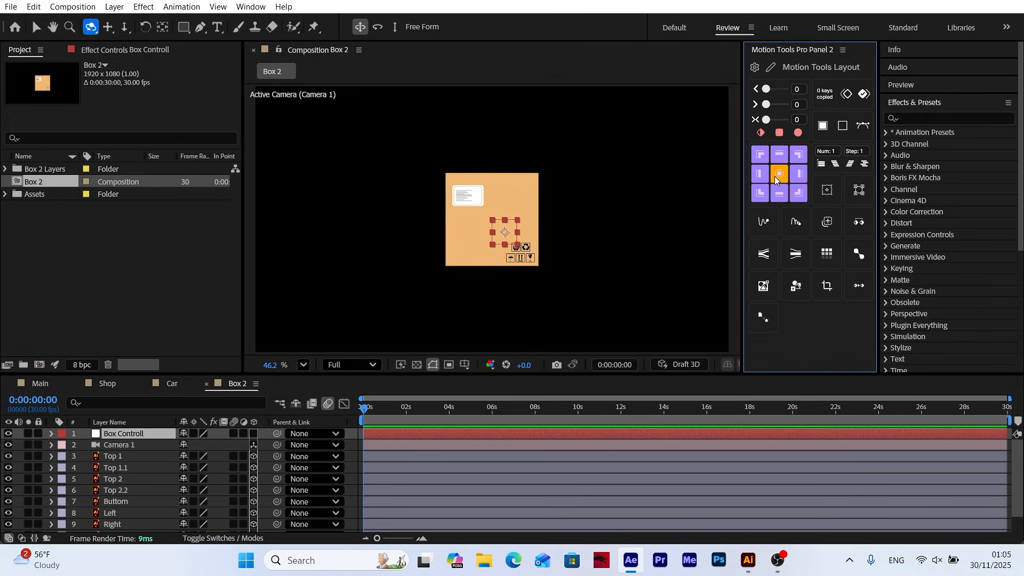
scroll(1019, 151, "down", 5)
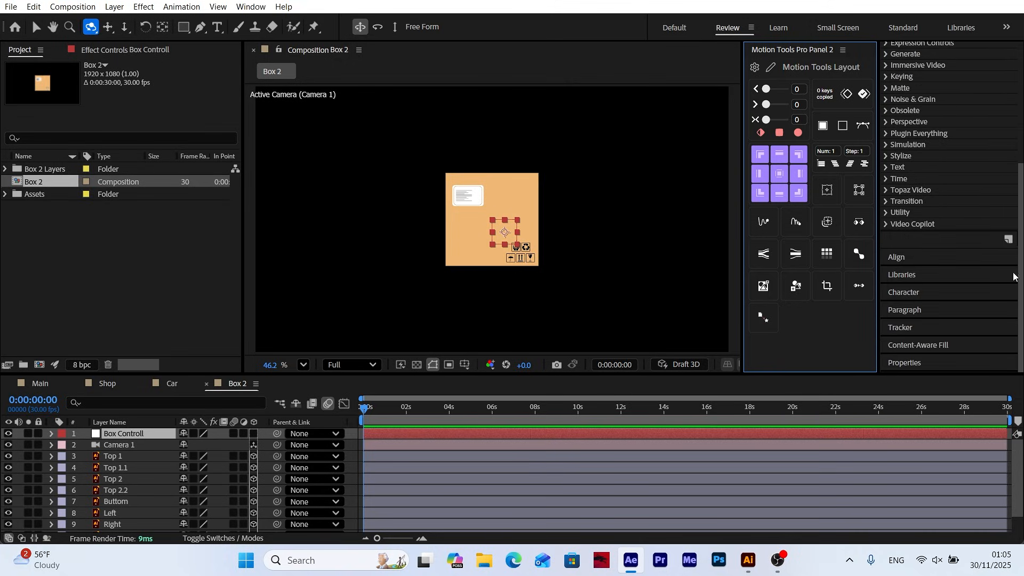
left_click(905, 264)
left_click(914, 162)
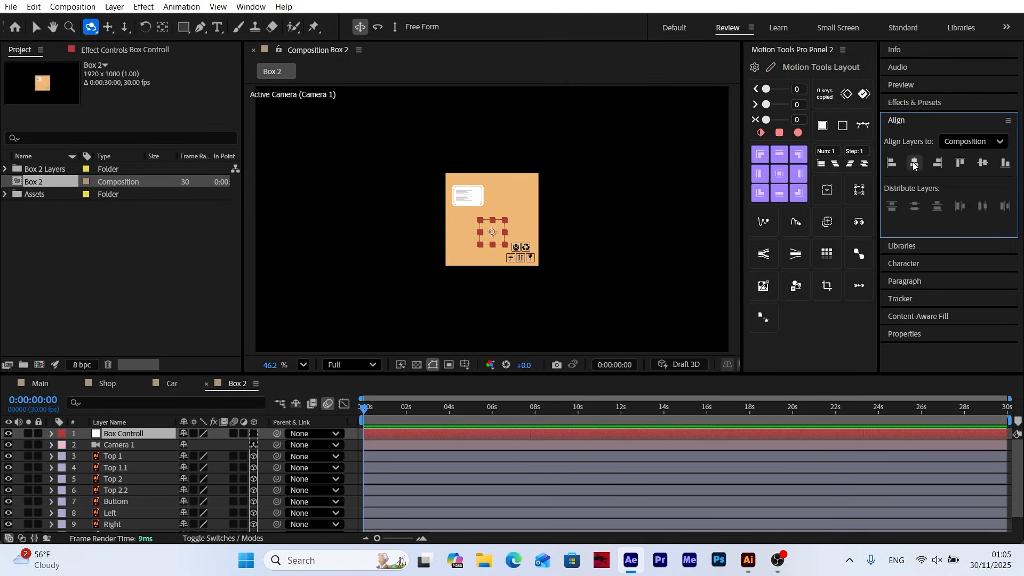
left_click(983, 162)
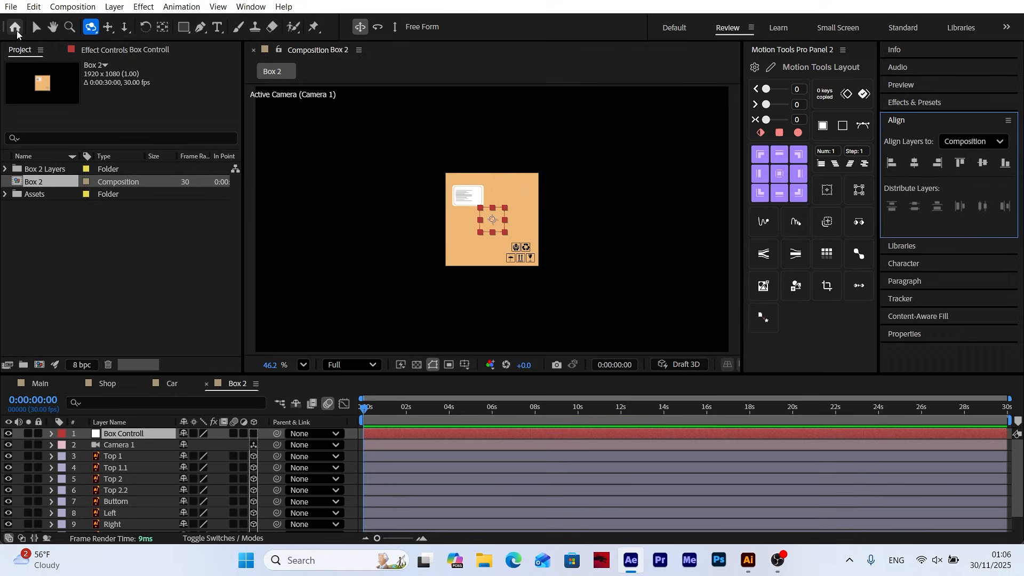
key("v")
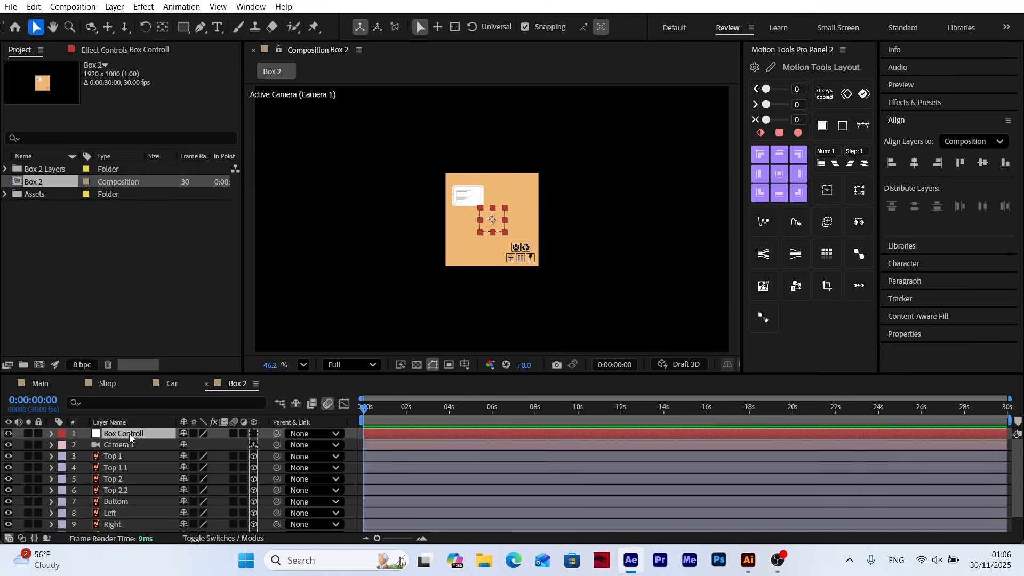
left_click(252, 434)
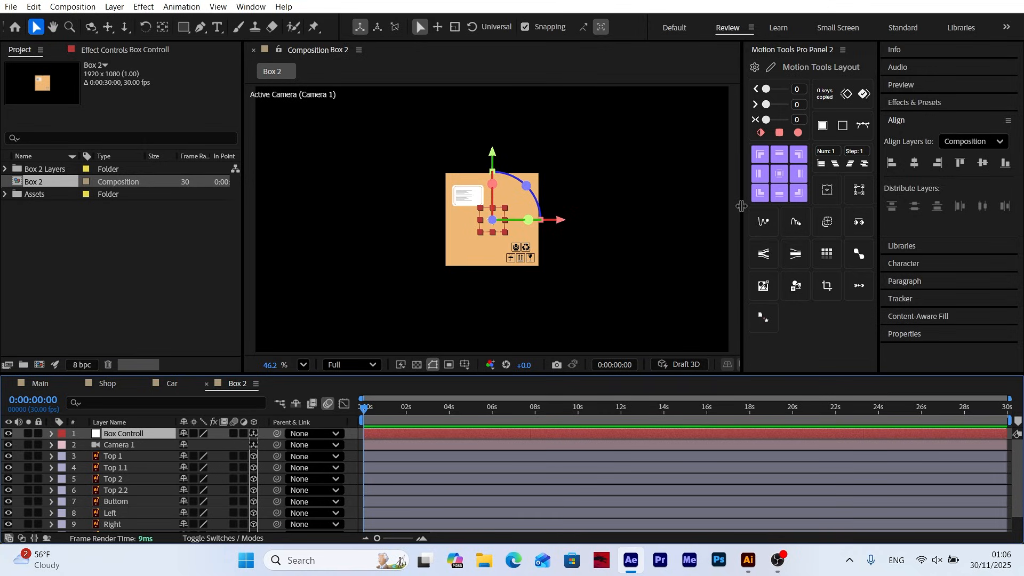
Widen the composition viewer and show 2 Views, with the second one set to Top
left_click_drag(741, 206, 967, 205)
left_click(944, 367)
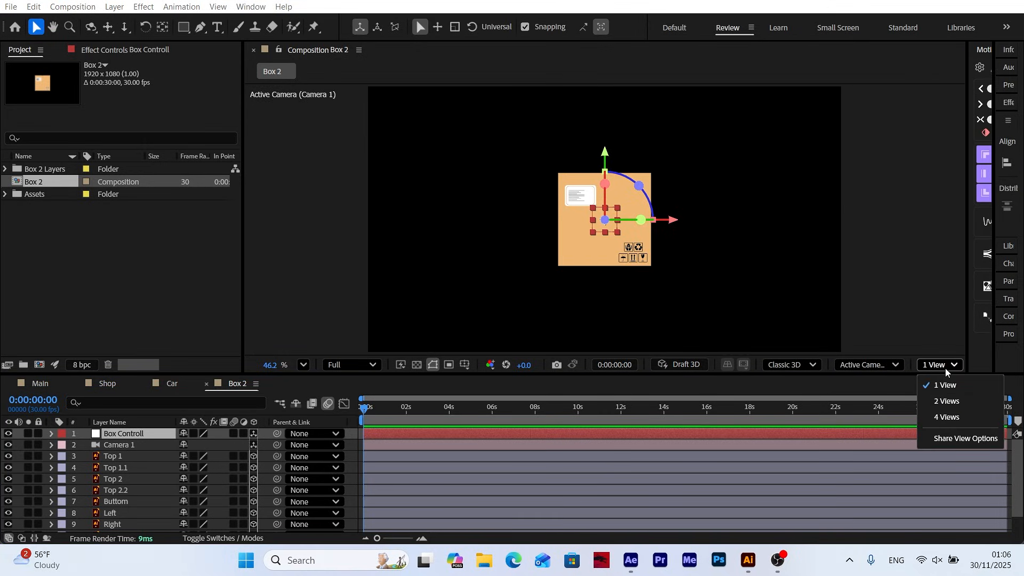
left_click(947, 401)
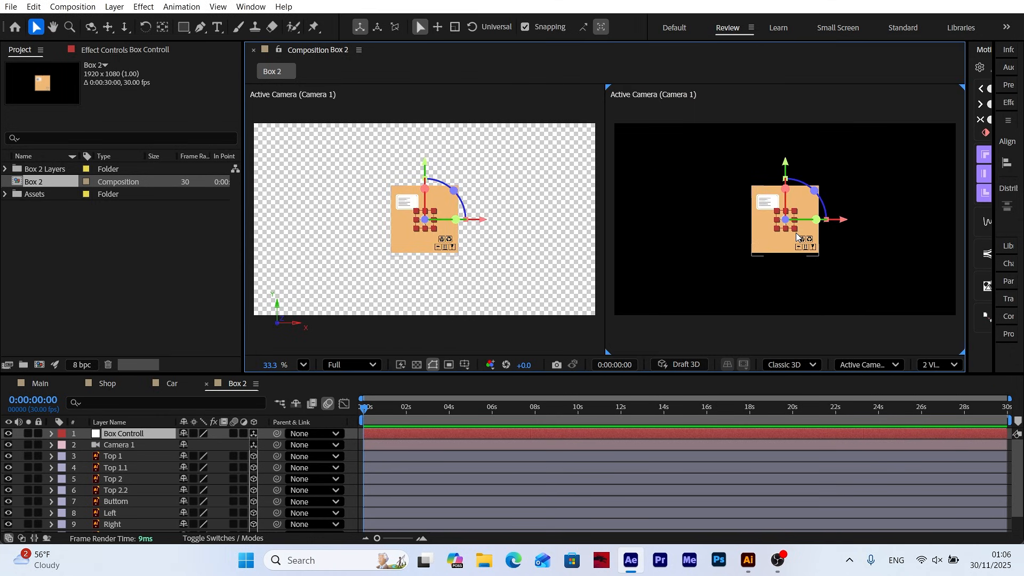
left_click(888, 365)
left_click(865, 193)
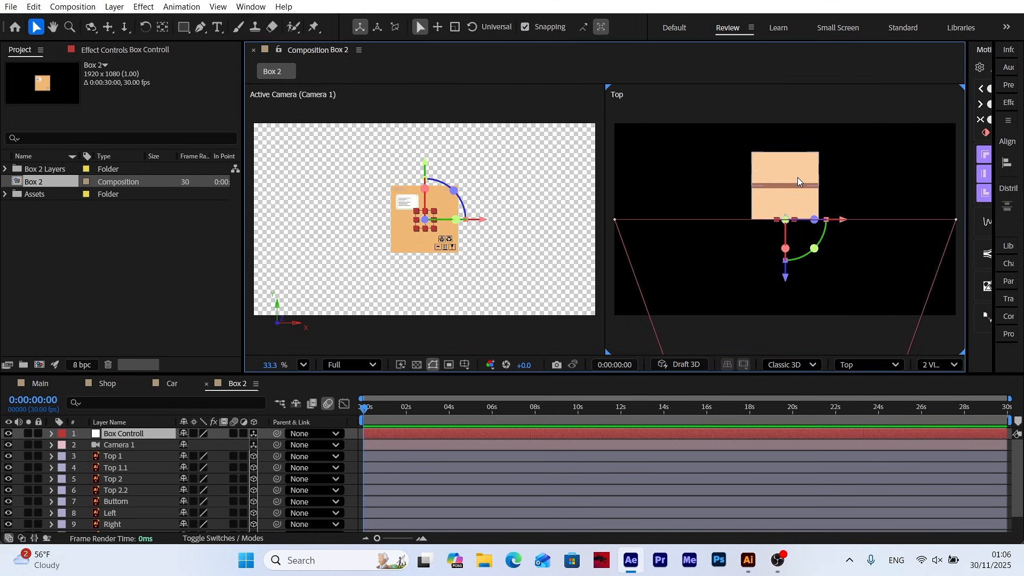
In the top view, move the Box Controll null back to the box's centre at a depth of 189, and switch that view to Active Camera
left_click(126, 436)
left_click_drag(779, 285, 779, 252)
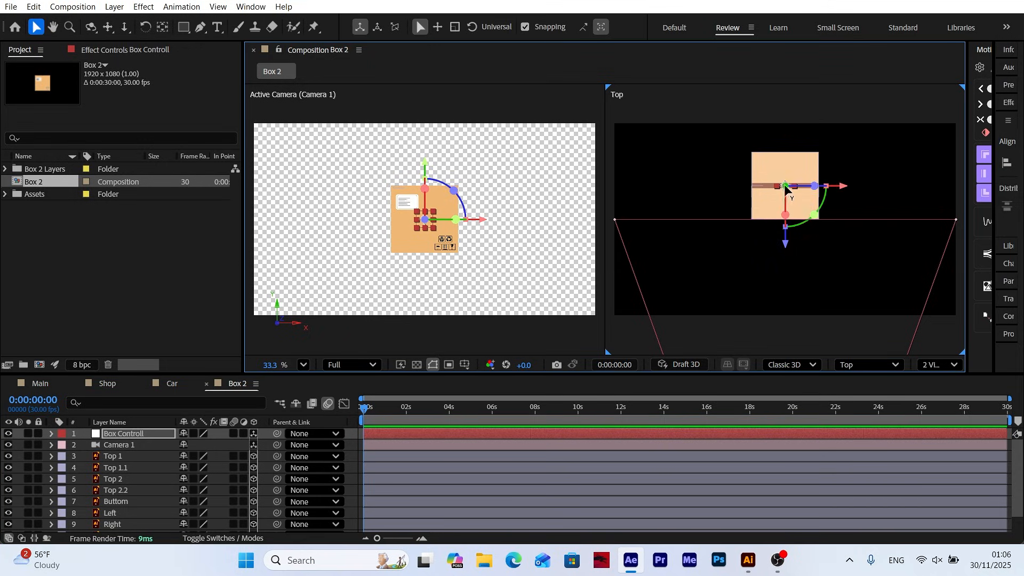
left_click(885, 365)
left_click(885, 94)
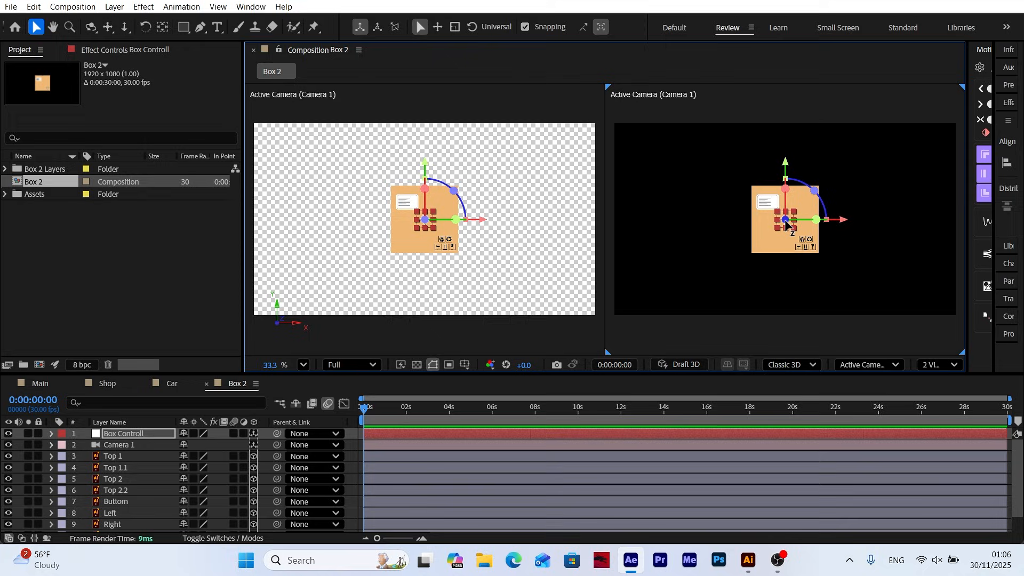
Return the composition viewer to a single view and narrow it to its earlier width
left_click(940, 365)
left_click(944, 387)
left_click_drag(967, 201, 764, 200)
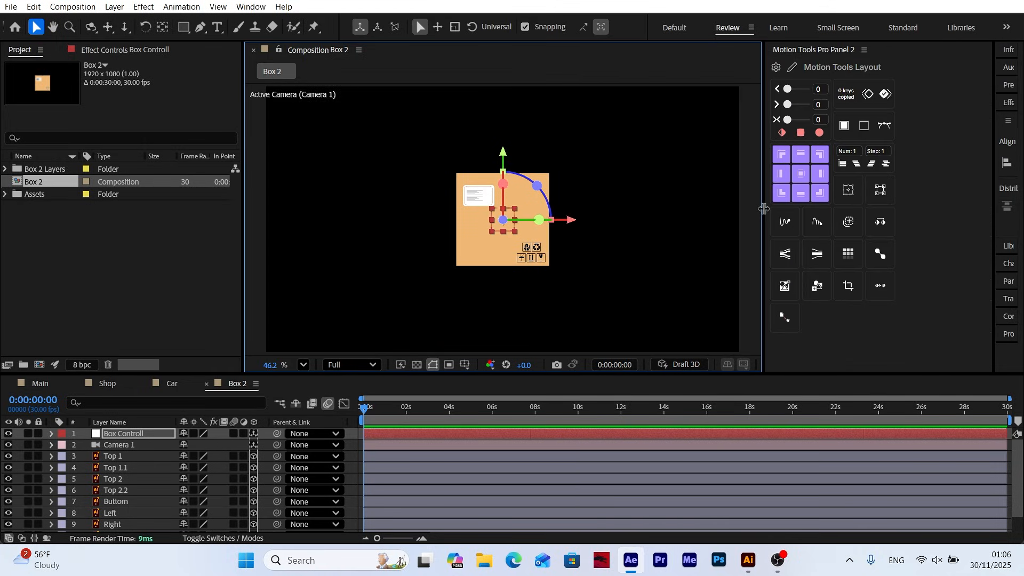
left_click_drag(762, 164, 740, 163)
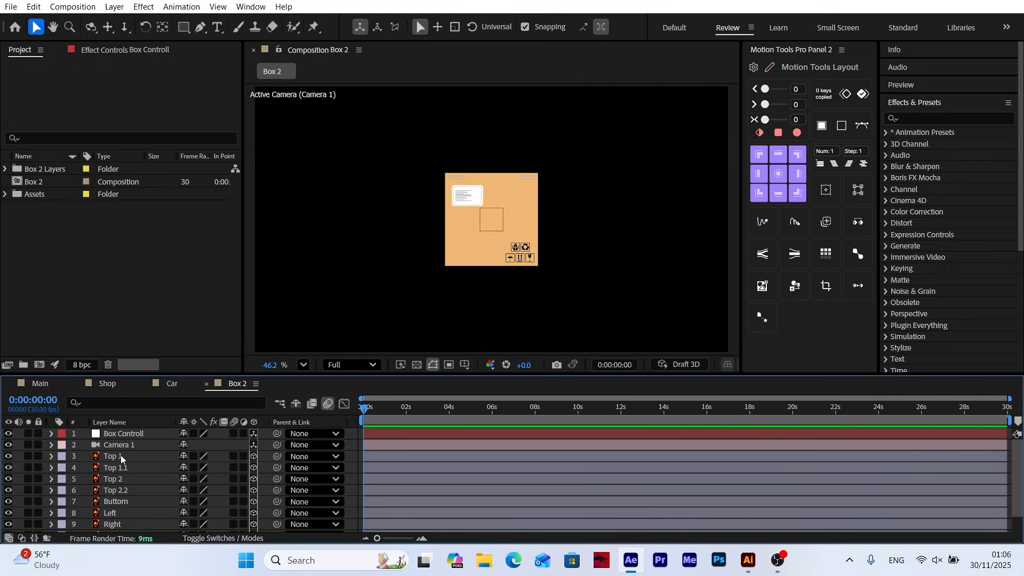
Parent all the box layers, from Top 1 down to the last one, to the Box Controll null
left_click(121, 457)
scroll(122, 464, "down", 2)
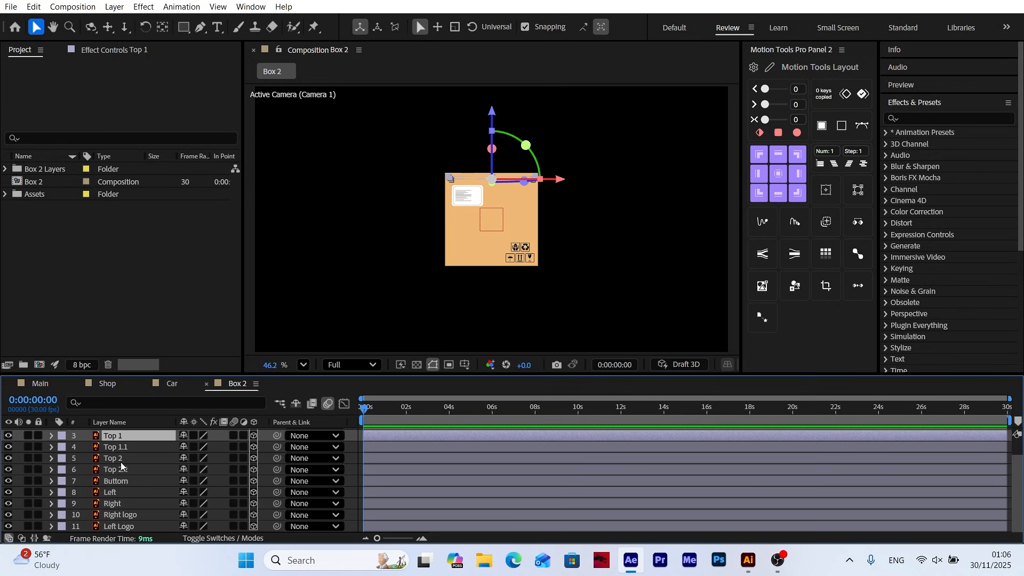
left_click(121, 527, "shift")
scroll(120, 528, "up", 2)
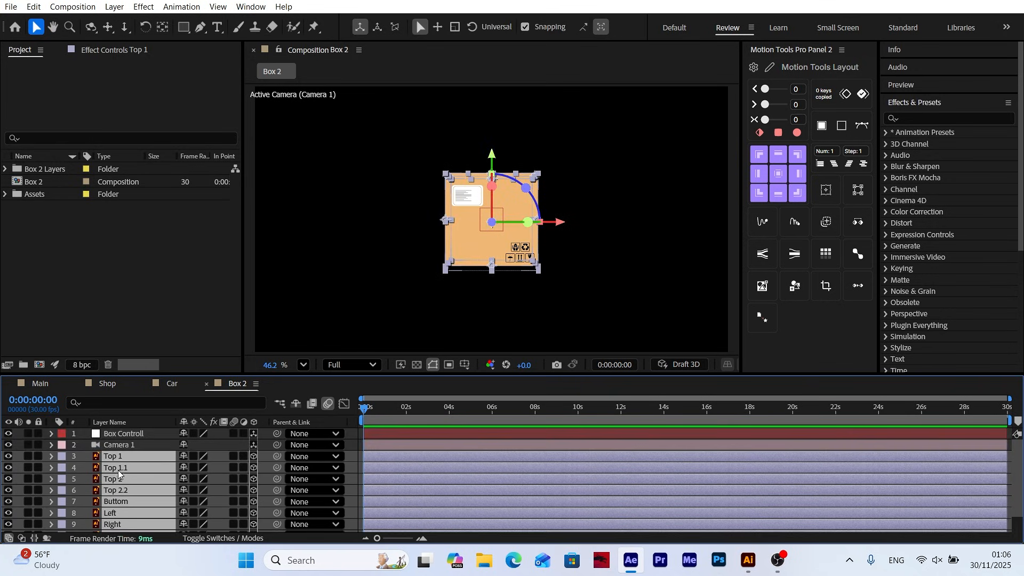
left_click_drag(276, 457, 134, 439)
Try rotating the Box Controll null about its Y axis to test the parented box
left_click(133, 433)
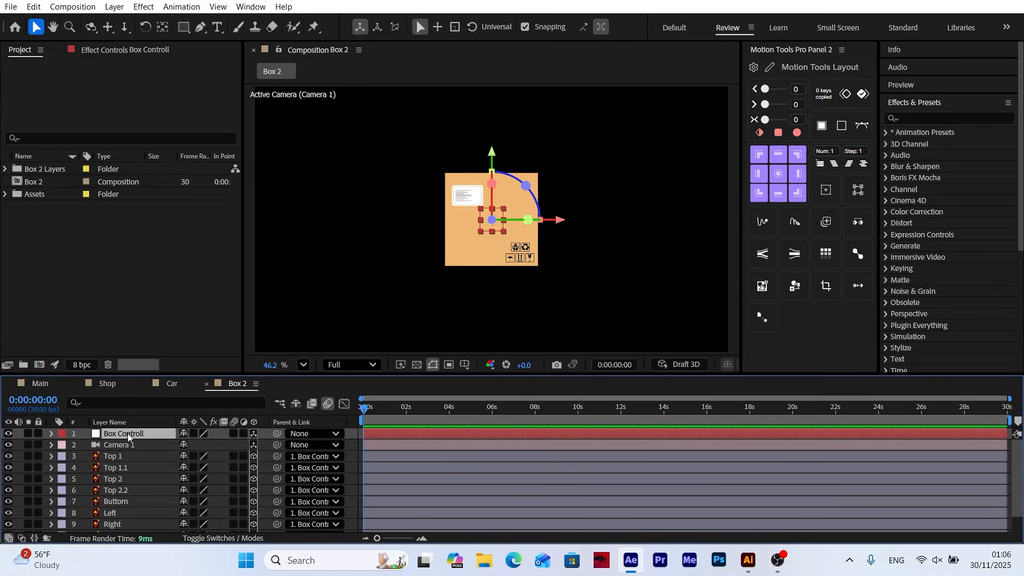
key("r")
mouse_move(195, 468)
left_mouse_down()
mouse_move(241, 470)
mouse_move(184, 472)
left_mouse_up()
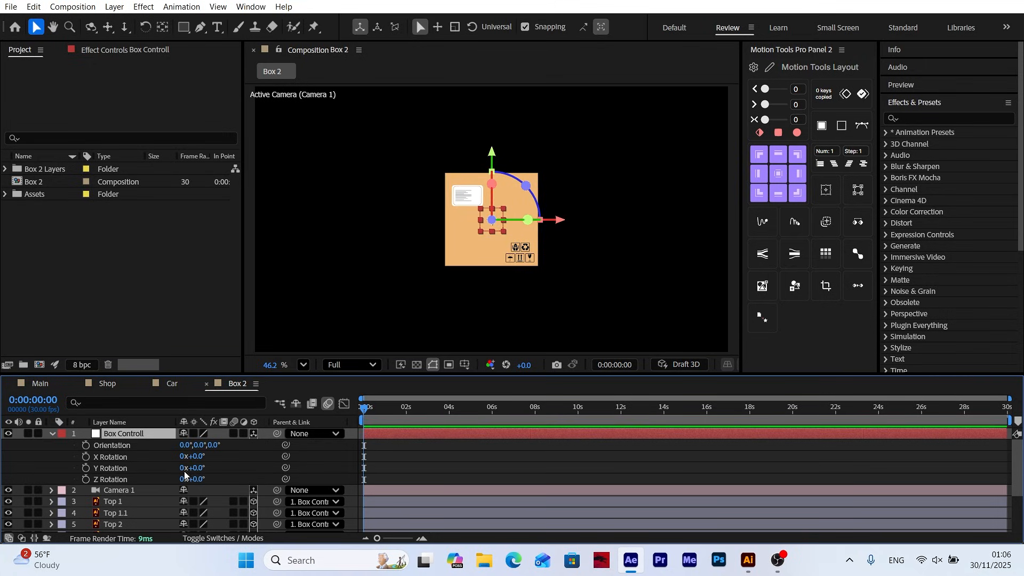
Scale the Box Controll null to 80% on all axes and collapse its properties
key("s")
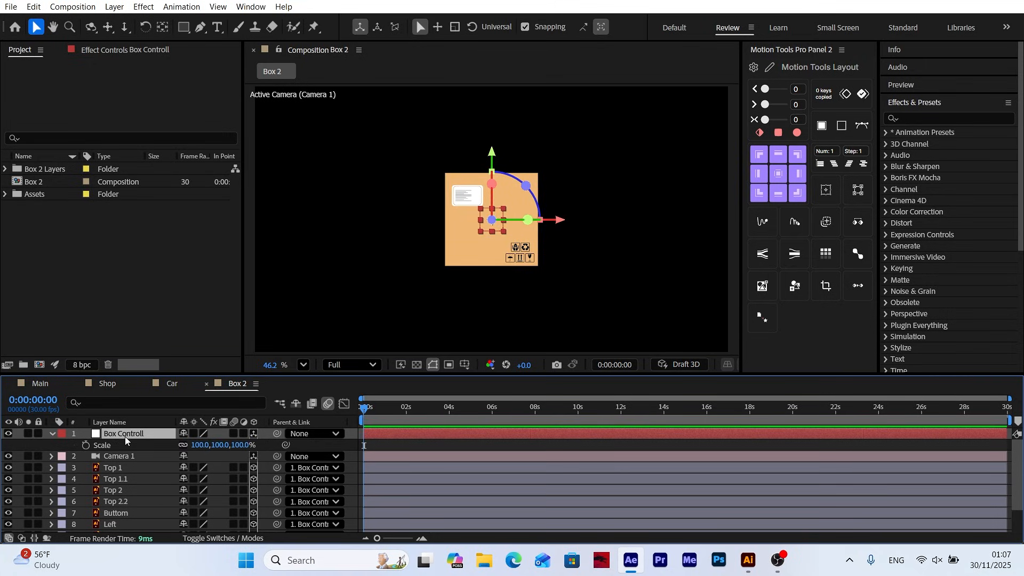
left_click(202, 446)
type("80")
key("Return")
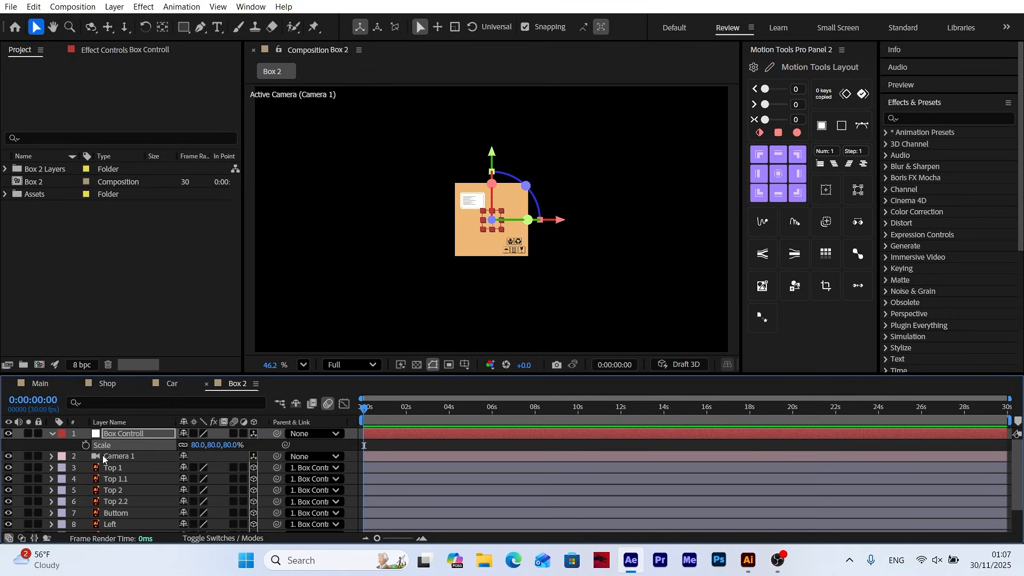
left_click(53, 435)
left_click(352, 451)
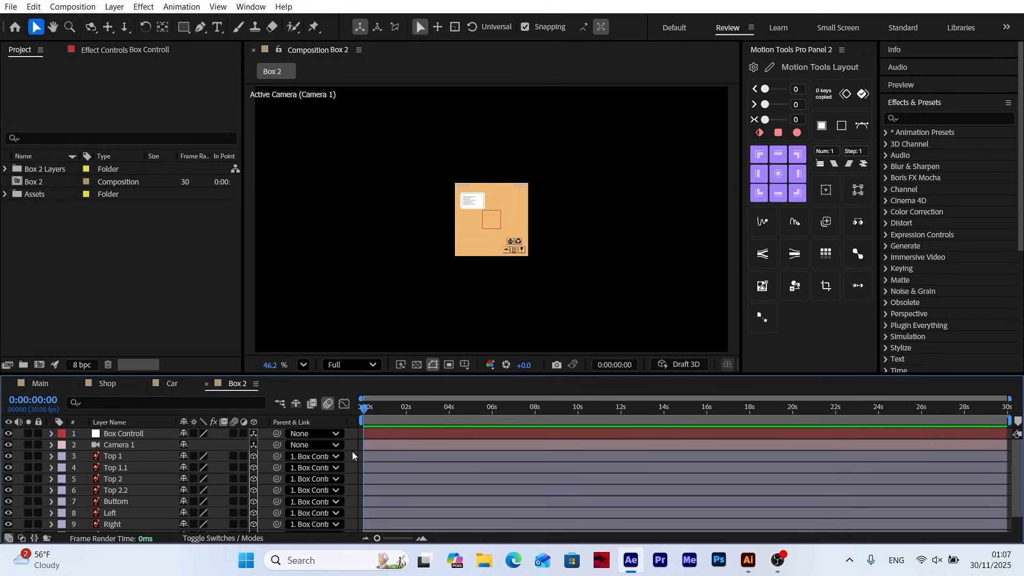
In the Car composition, reveal Null 1's Position keyframes and move the current time to the keyframe at 0:00:05:26
left_click(175, 387)
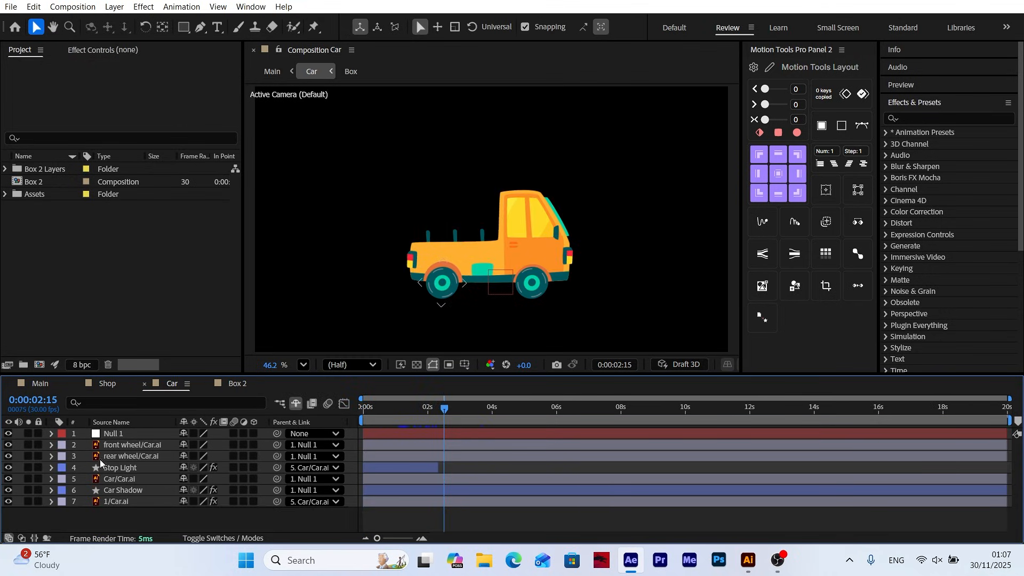
left_click(122, 435)
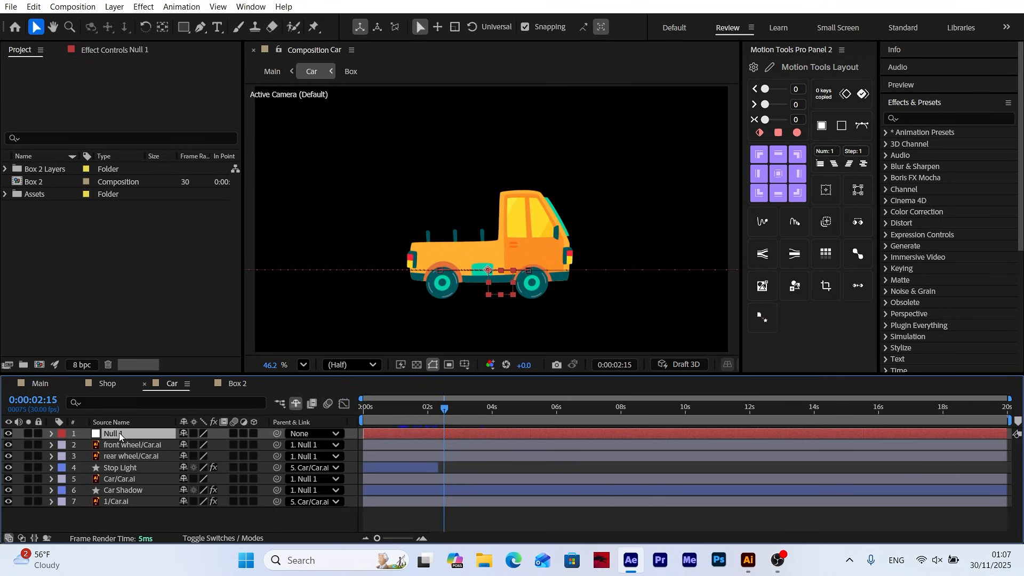
key("p")
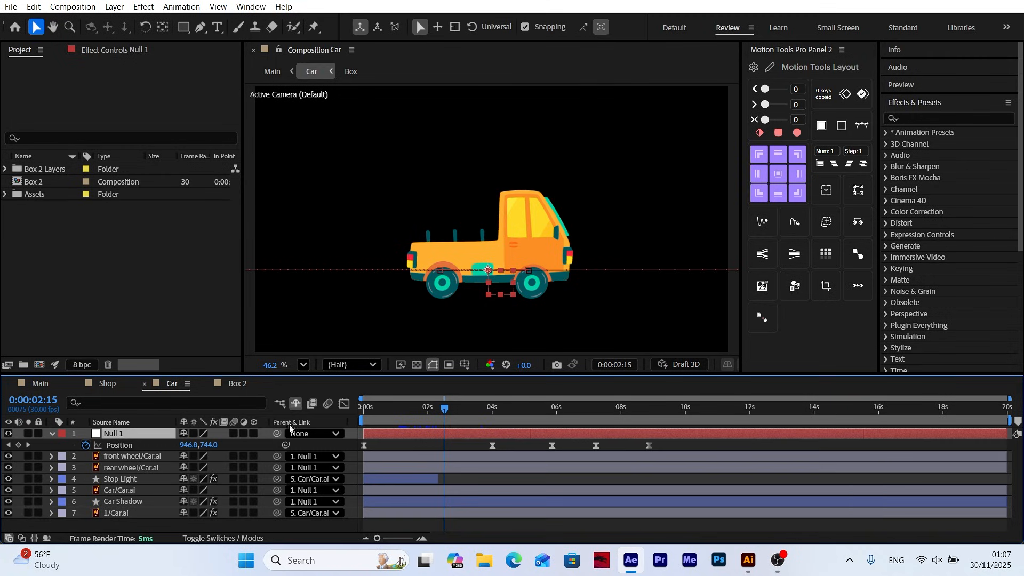
left_click(28, 445)
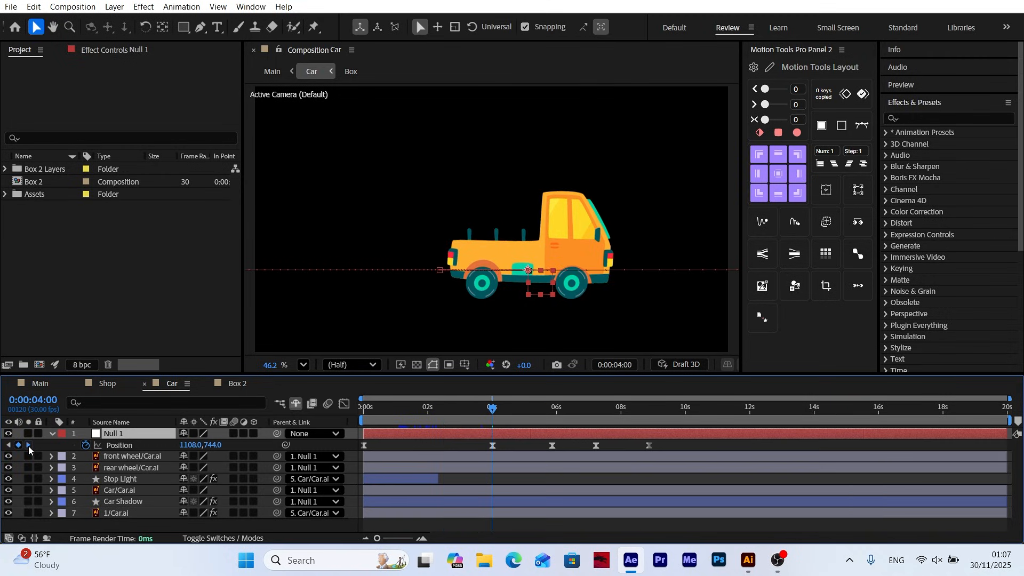
left_click(28, 444)
left_click(28, 445)
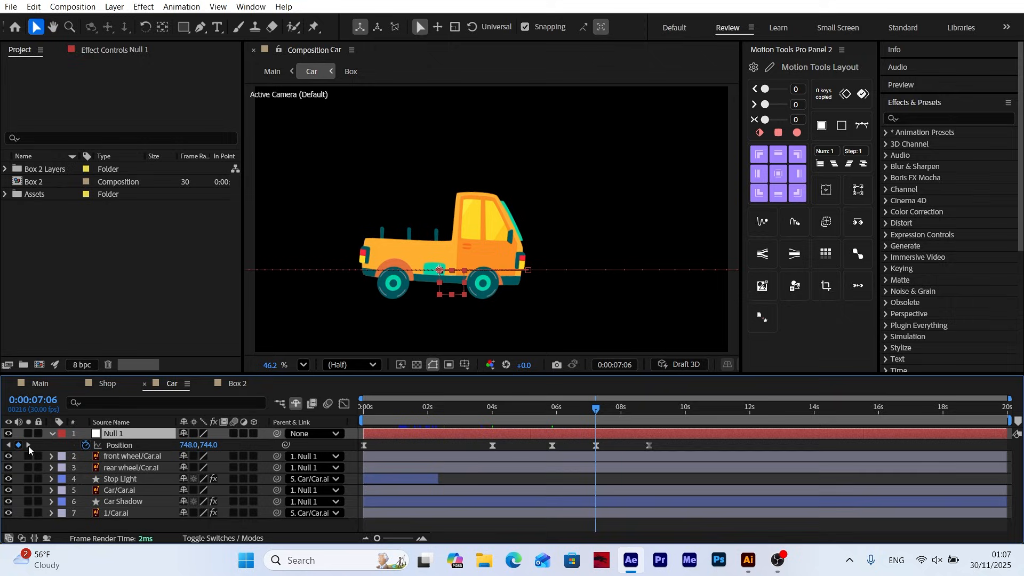
left_click(4, 448)
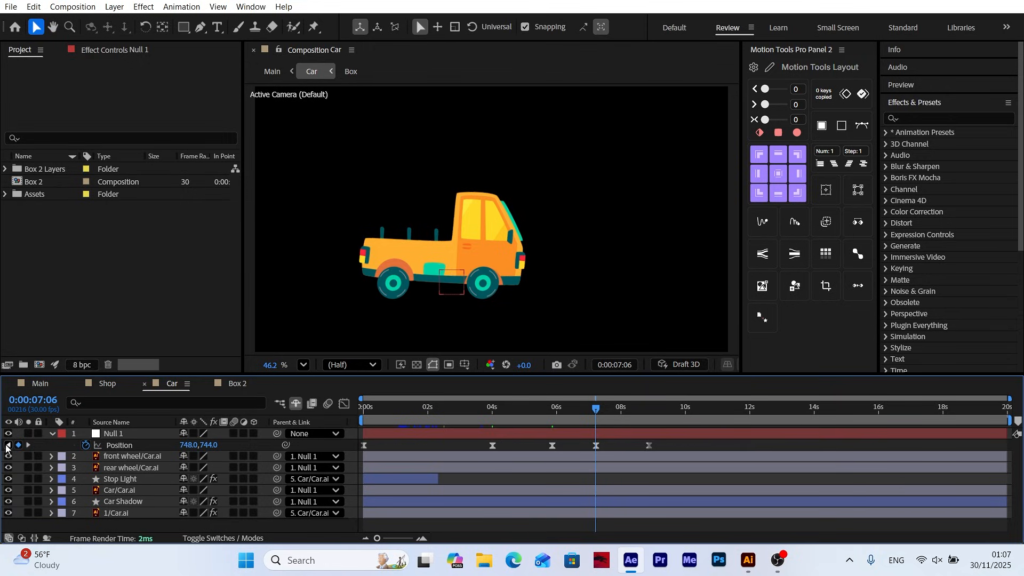
left_click(8, 446)
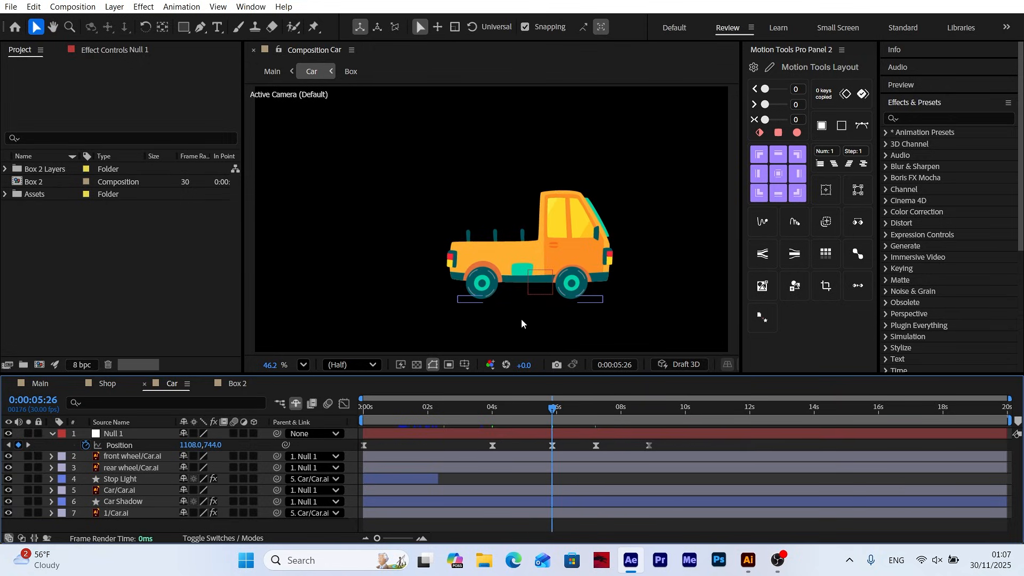
Add the Box 2 composition beneath all the Car composition's layers and seat its box on the truck bed
left_click(36, 183)
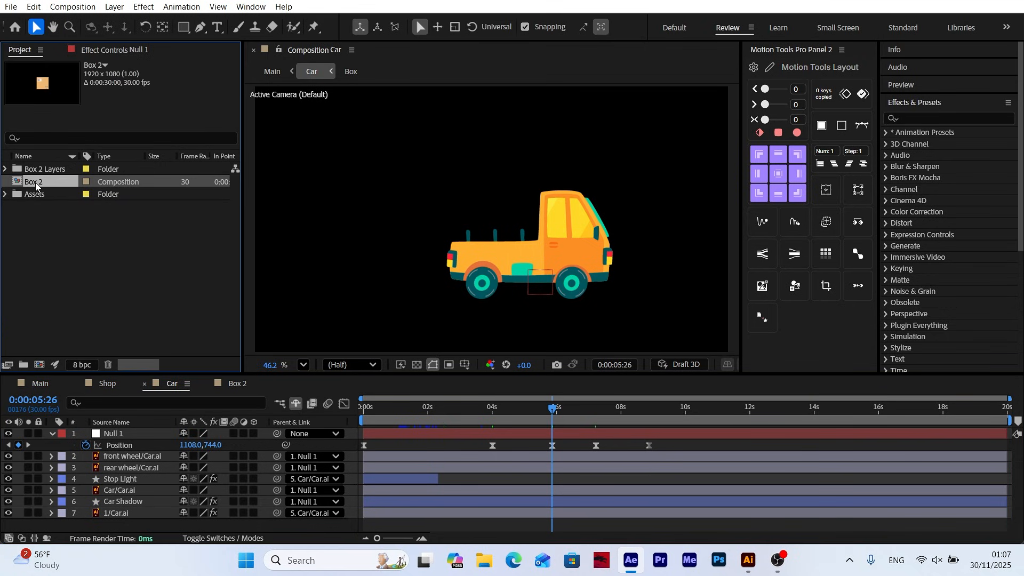
left_click_drag(43, 181, 116, 518)
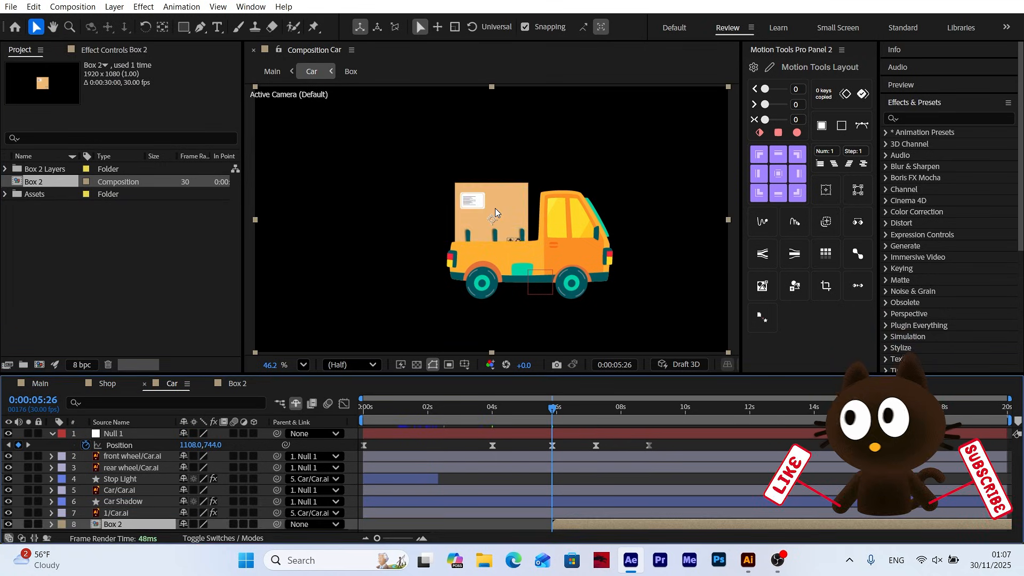
scroll(509, 217, "up", 2)
scroll(510, 219, "up", 1)
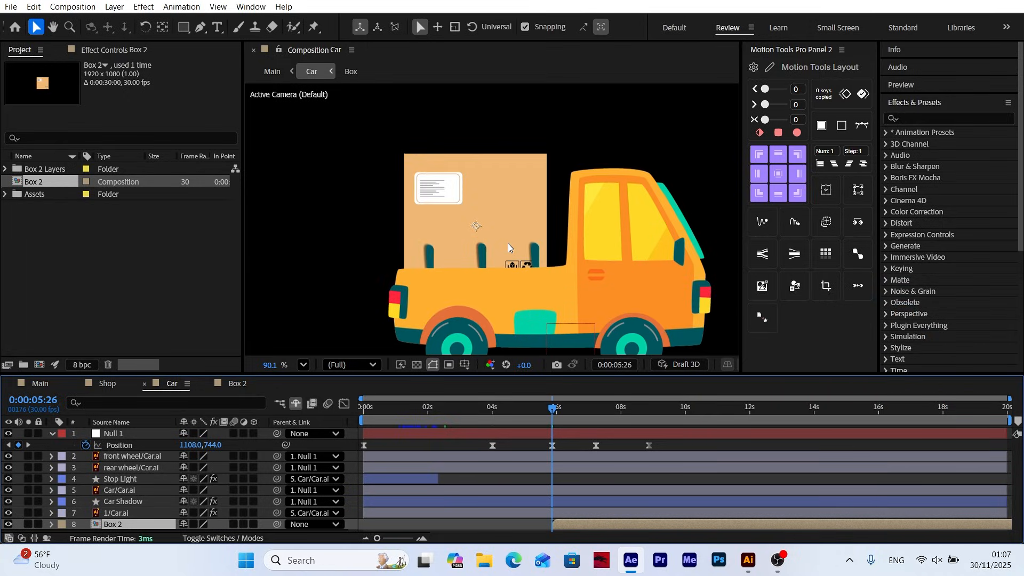
left_click_drag(508, 243, 507, 212)
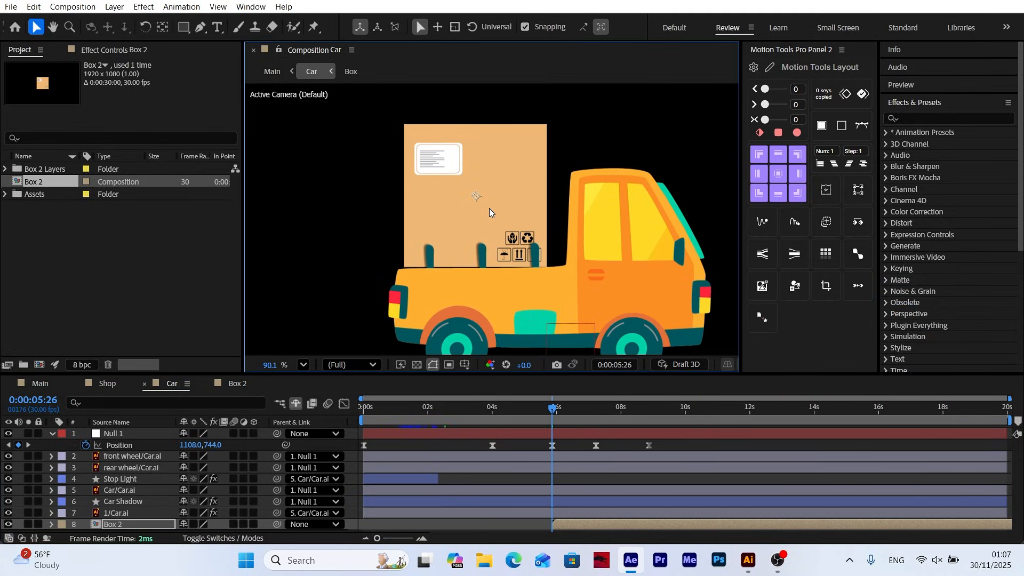
key("Down")
key("Down")
key("Down")
key("Down")
key("Down")
key("Down")
key("shift+Right")
key("shift+Right")
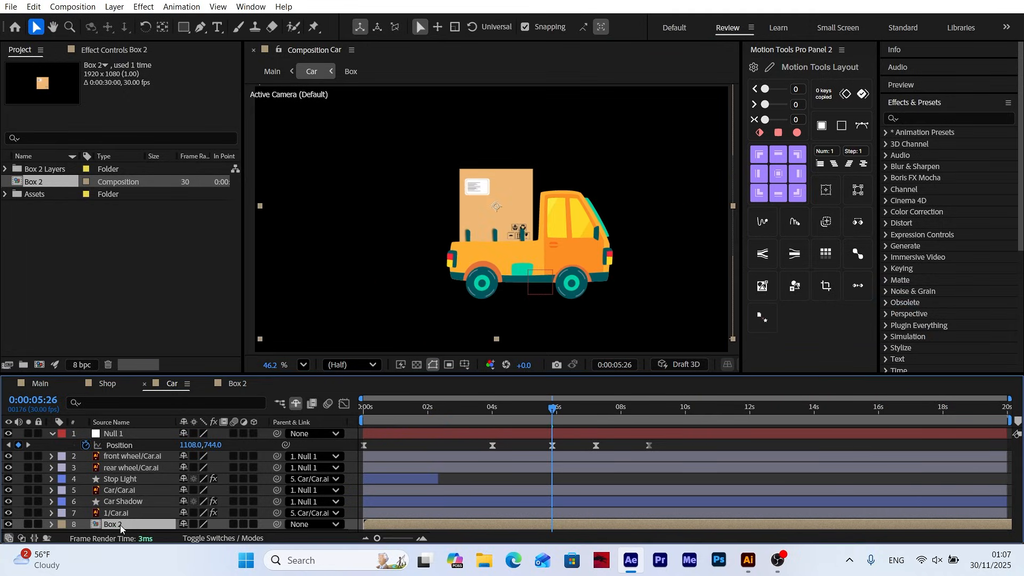
Parent the Box 2 layer to the Car/Car.ai layer and display layer names instead of source names
left_click_drag(277, 524, 132, 493)
left_click(130, 493)
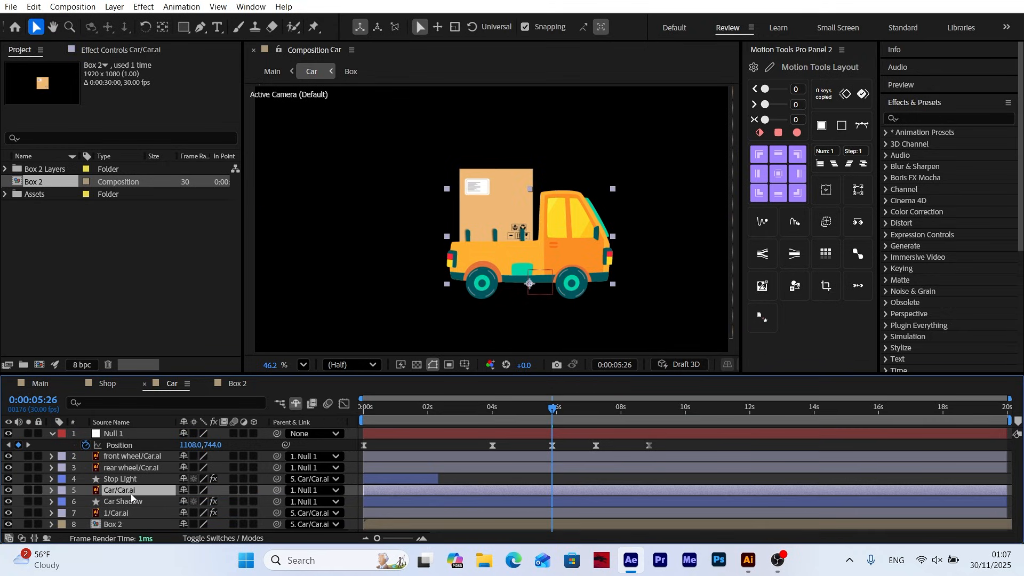
left_click(127, 425)
Split the Box 2 layer at the Car Controll position keyframe at 0:00:05:26
mouse_move(550, 419)
left_mouse_down()
mouse_move(573, 416)
mouse_move(368, 420)
mouse_move(546, 421)
left_mouse_up()
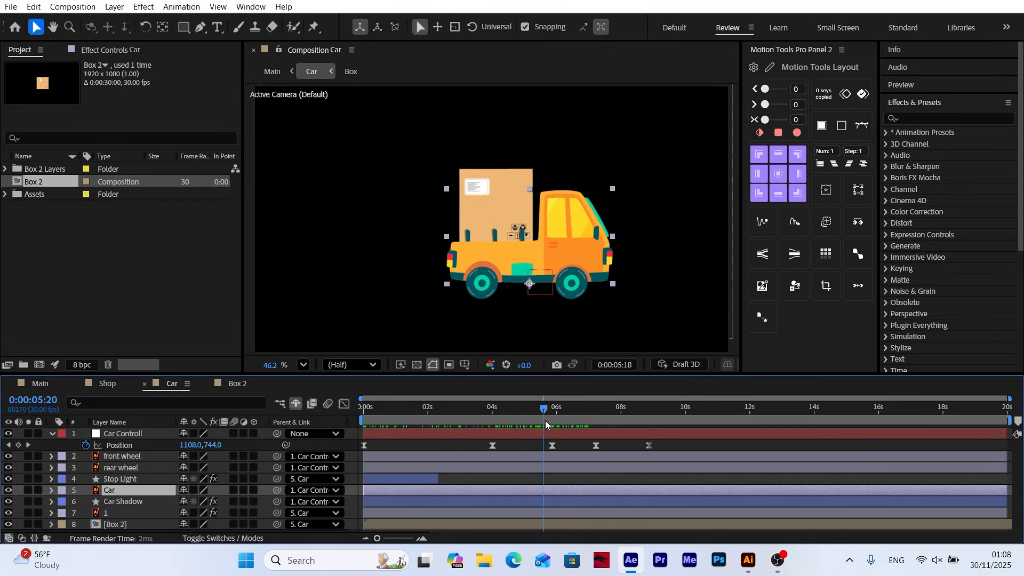
left_click(29, 446)
left_click(514, 524)
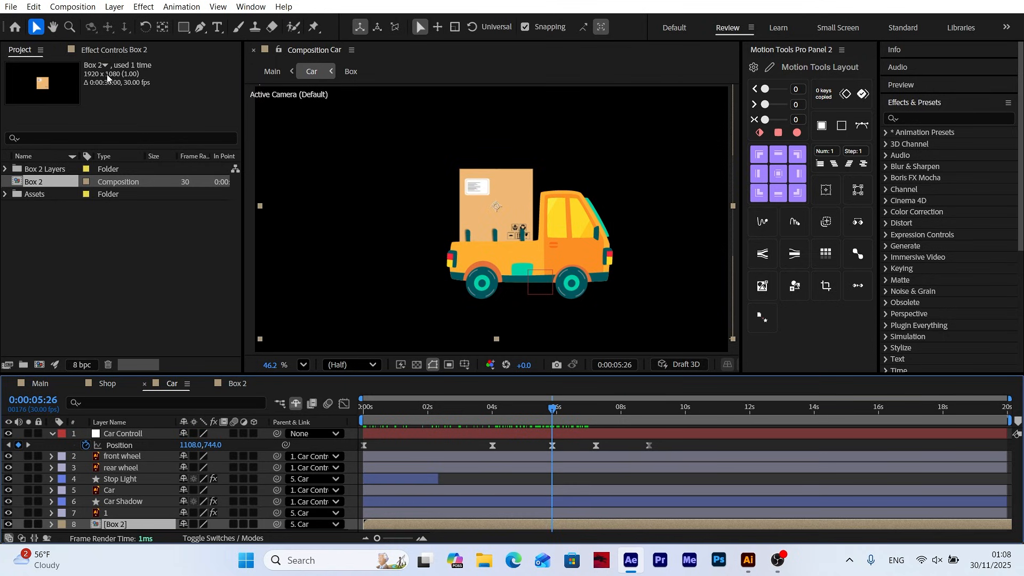
left_click(33, 6)
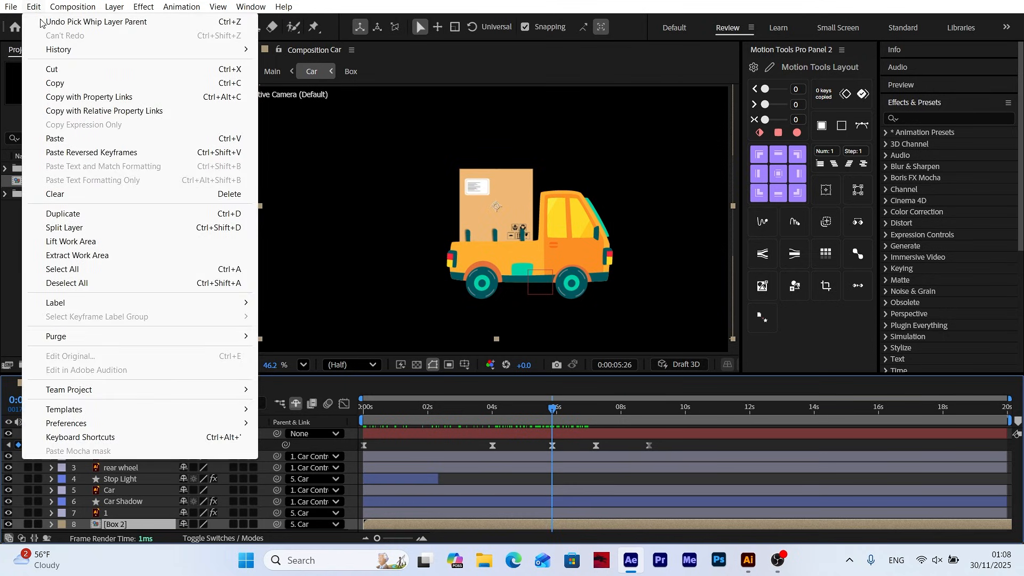
left_click(73, 229)
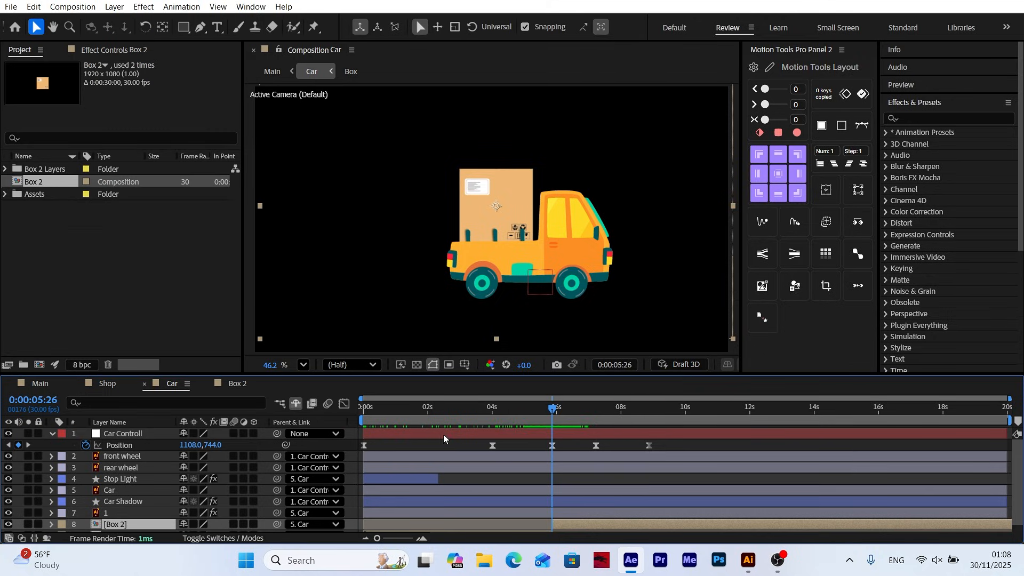
Set the later Box 2 segment's parent to None, make it a 3D layer and collapse its transformations
scroll(596, 485, "down", 1)
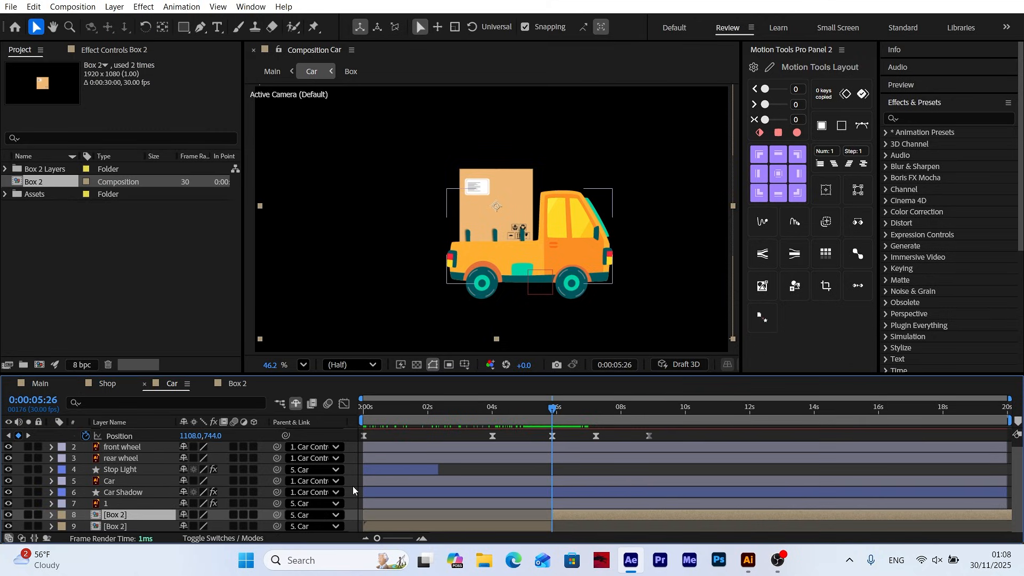
left_click(313, 515)
left_click(320, 344)
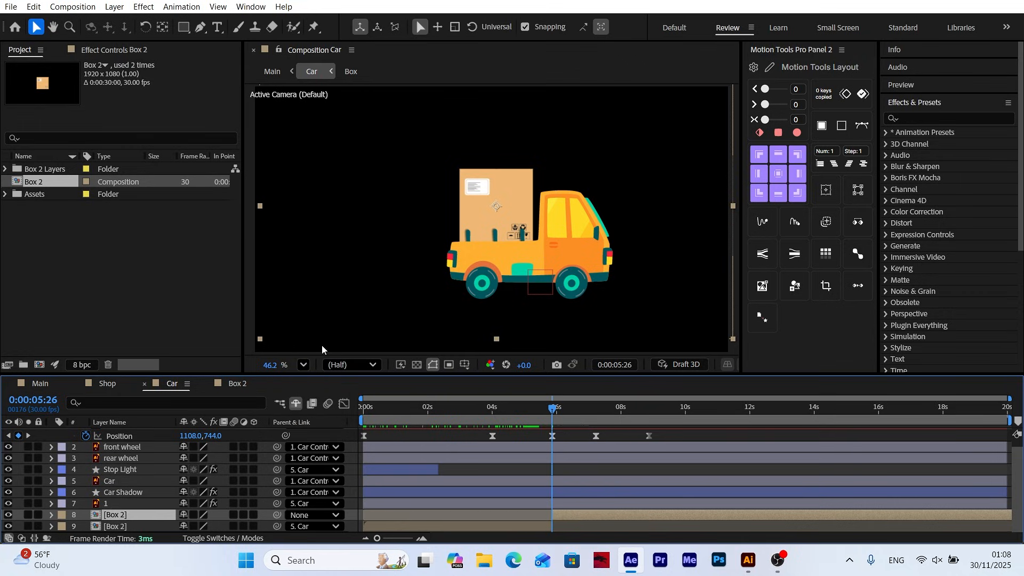
left_click(254, 515)
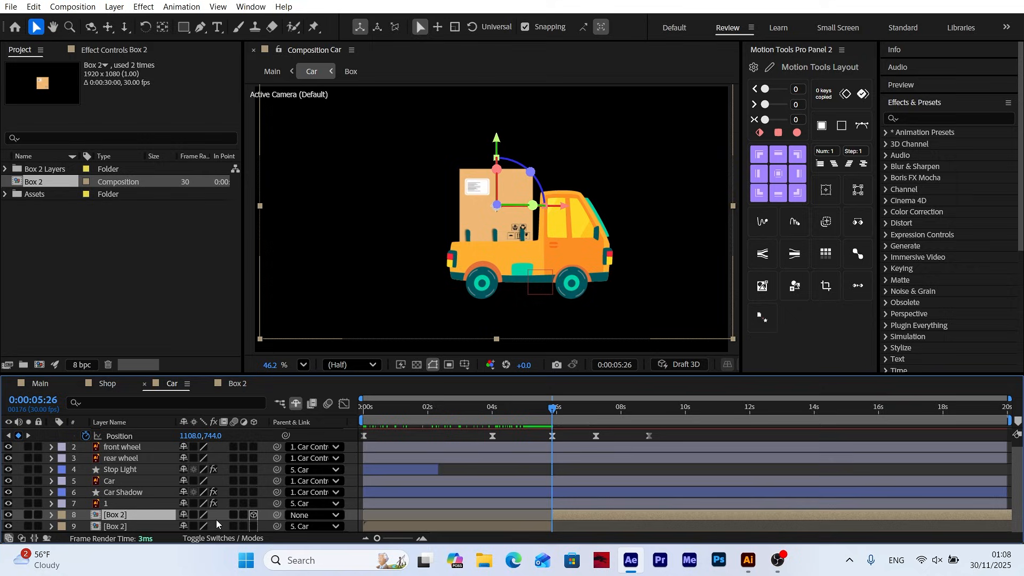
left_click(192, 515)
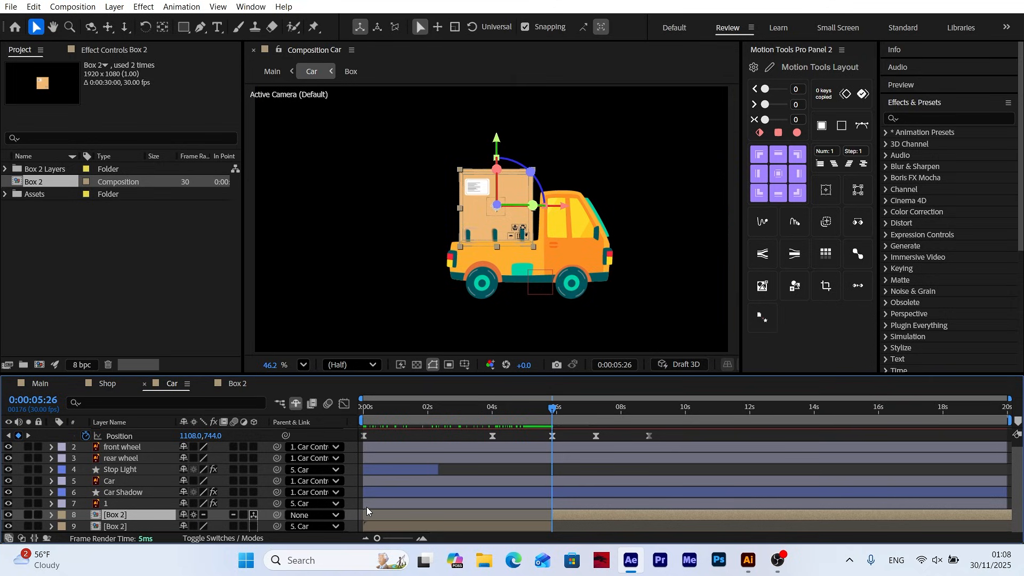
In the Box 2 composition, set a first Position keyframe on the Box Controll null at 0:00:05:26
mouse_move(549, 414)
left_mouse_down()
mouse_move(587, 412)
mouse_move(555, 412)
left_mouse_up()
left_click(10, 436)
left_click(238, 385)
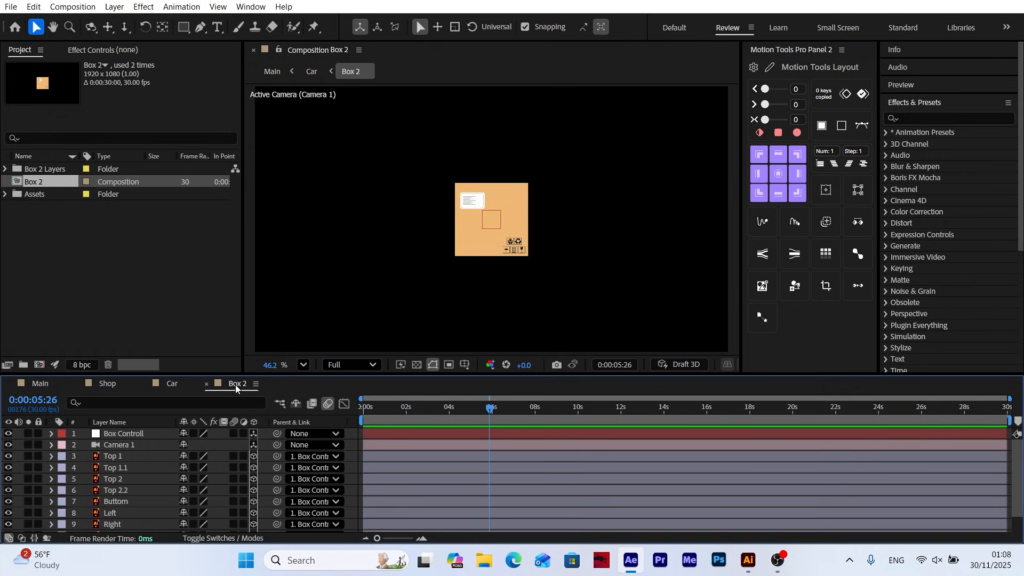
left_click(130, 435)
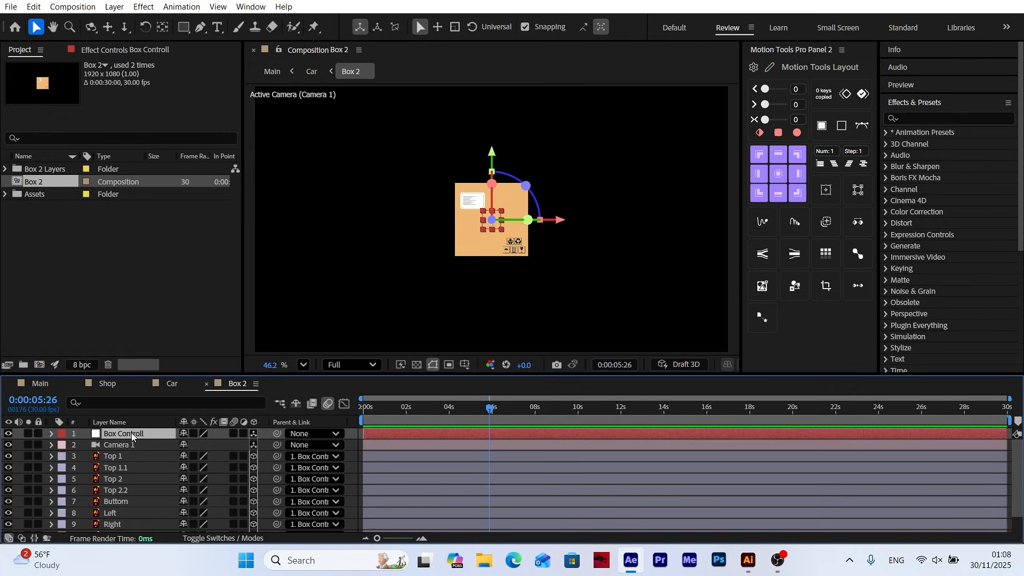
key("p")
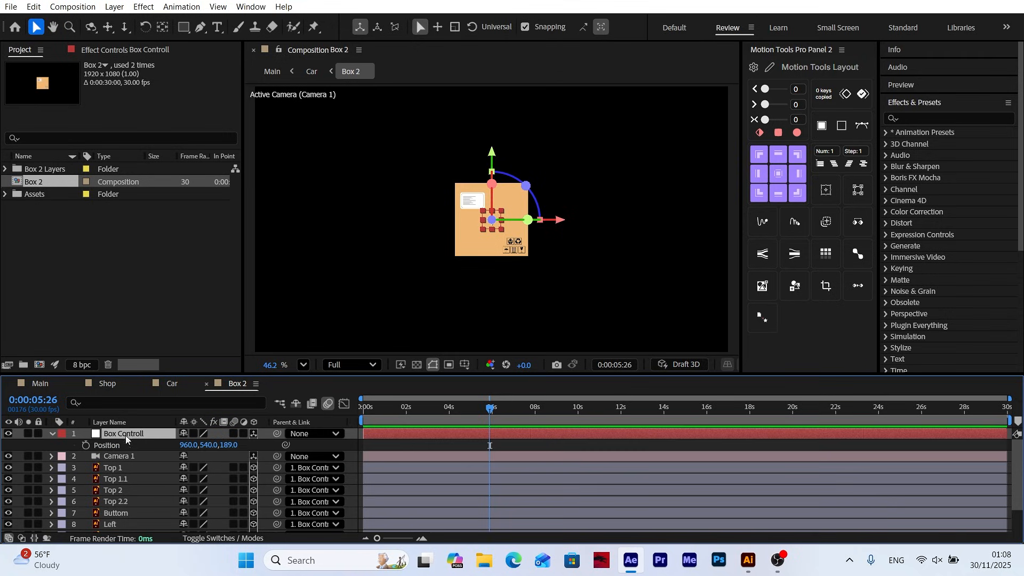
left_click(87, 445)
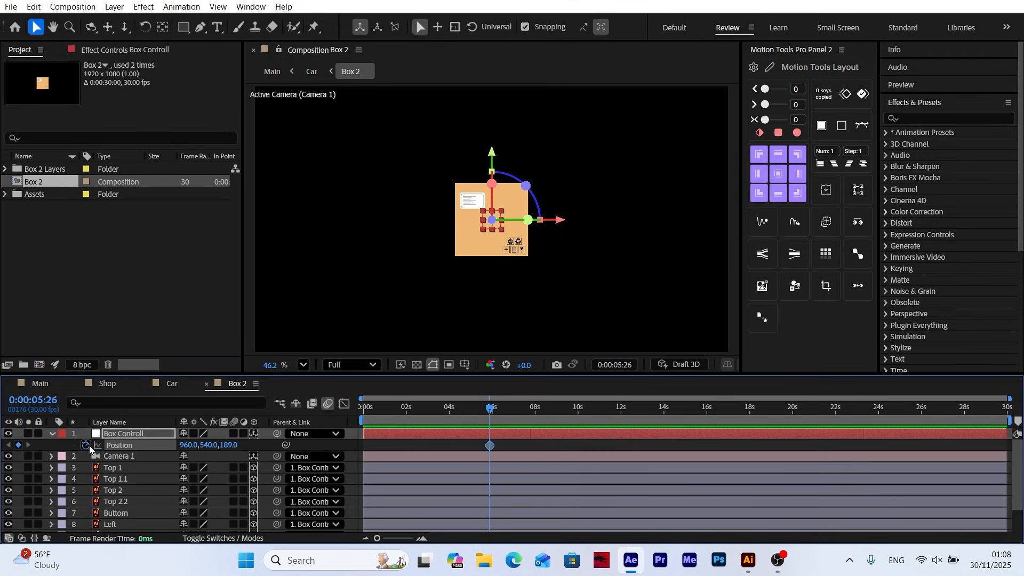
Keyframe the Box Controll null rising to about Y 213 at 0:00:07:06 and dropping to about Y 738 at 0:00:08:16
key("space")
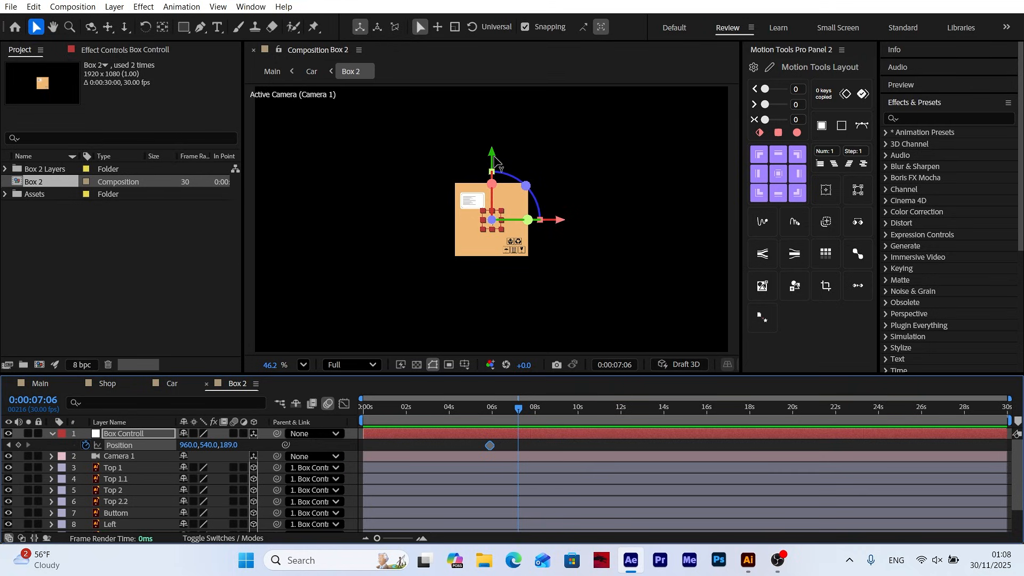
left_click_drag(491, 155, 496, 83)
key("space")
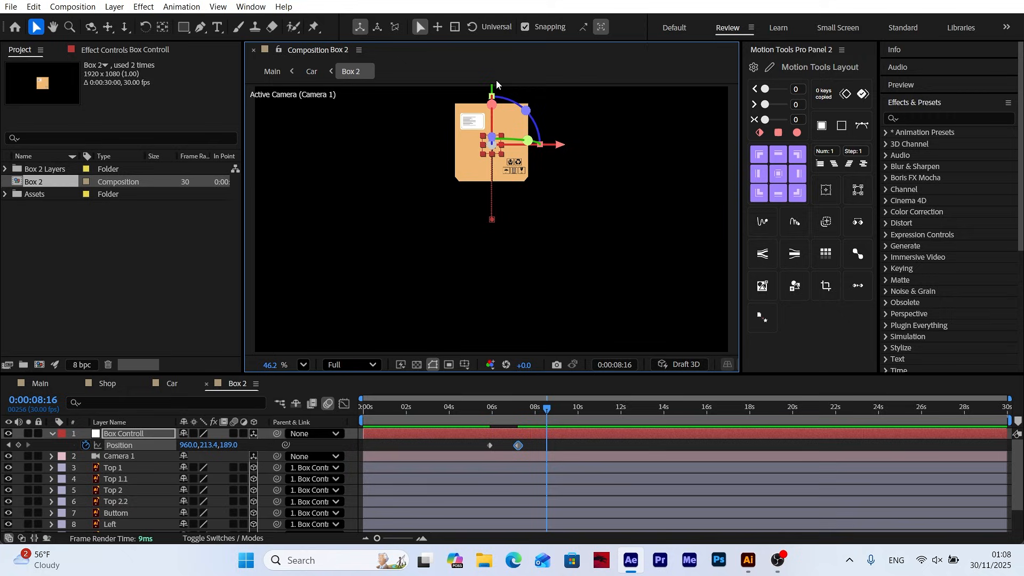
left_click_drag(203, 452, 568, 430)
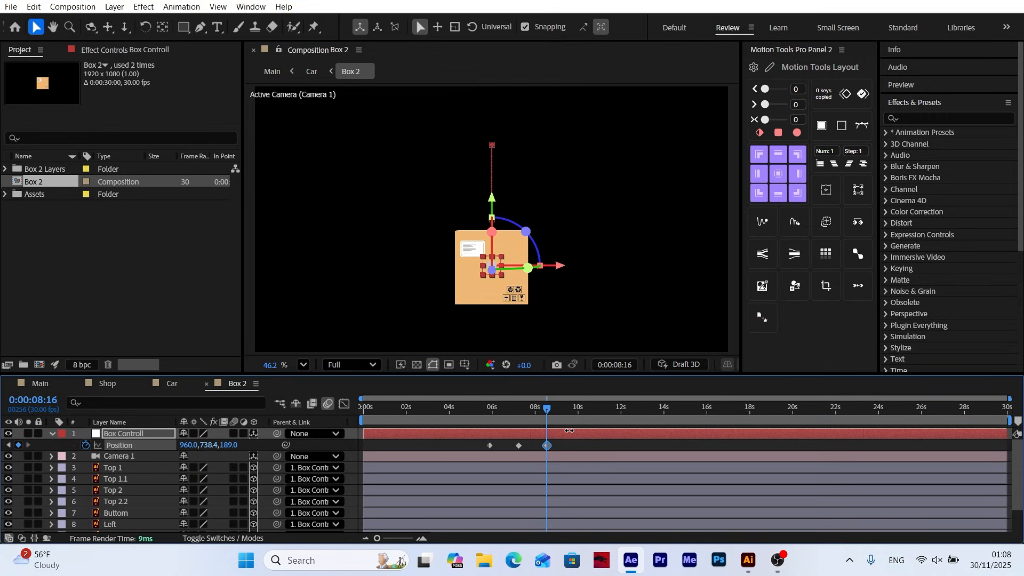
Add a small rebound to the null by raising it to about Y 677 at 0:00:09:16
key("space")
Copy the null's Position keyframe from 0:00:08:16 and paste it at 0:00:09:26
key("space")
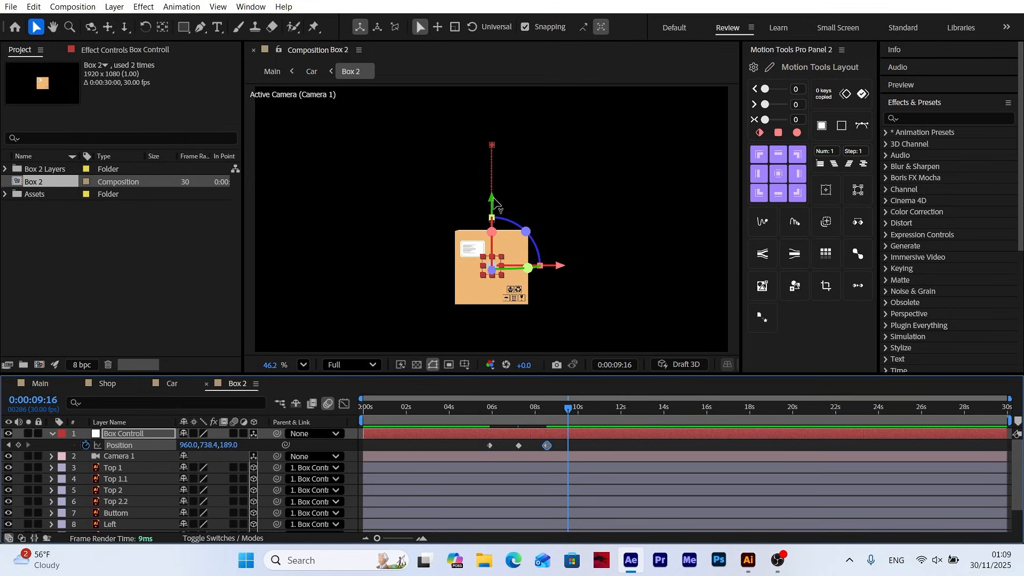
left_click_drag(492, 198, 494, 186)
key("space")
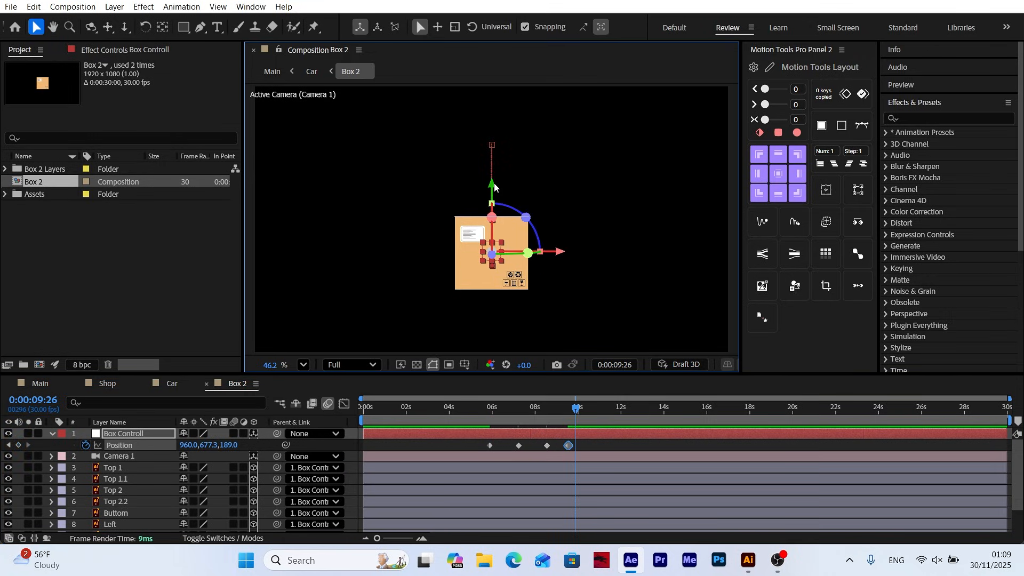
left_click(548, 447)
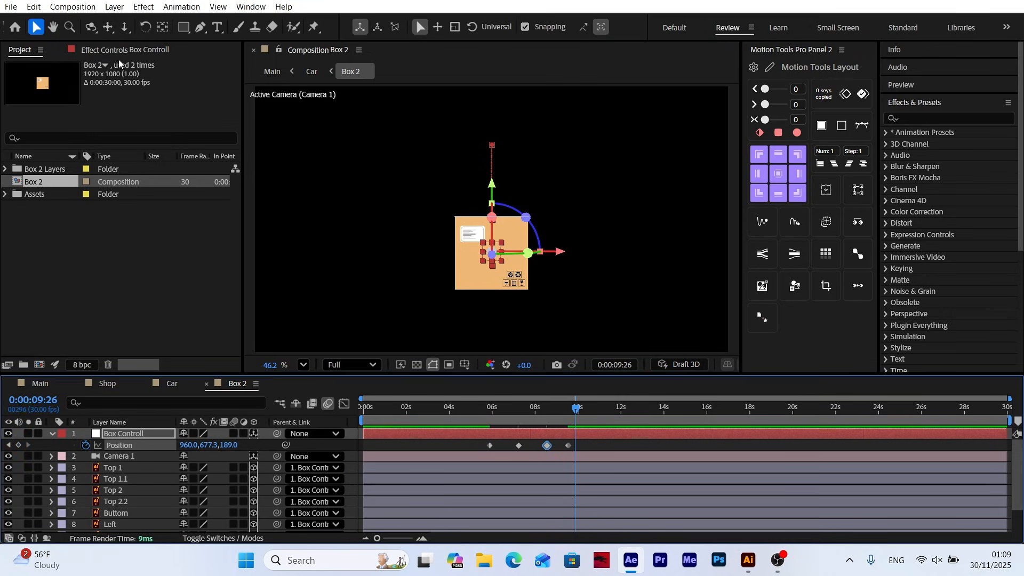
left_click(34, 7)
left_click(55, 84)
left_click(34, 6)
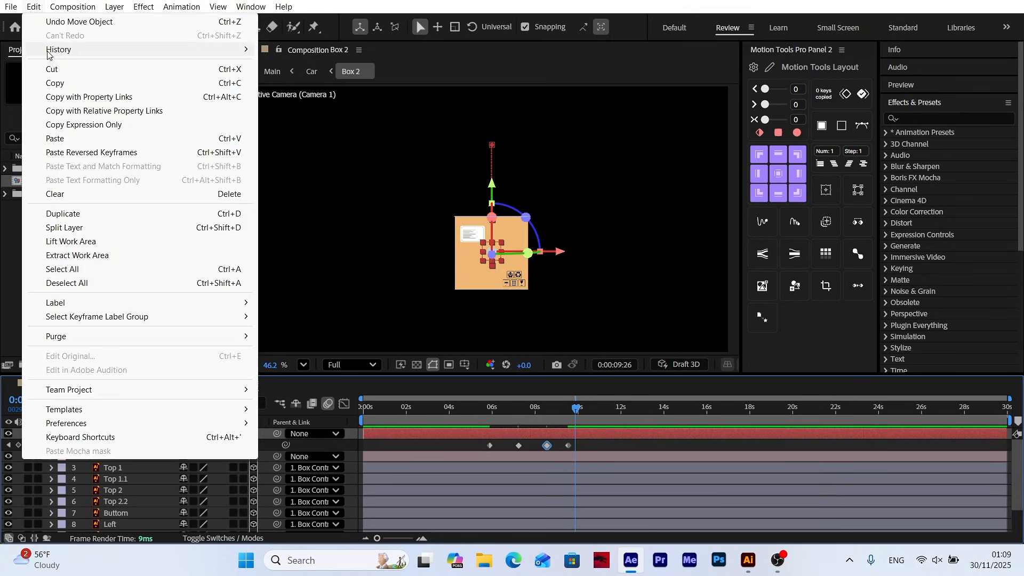
left_click(55, 139)
Apply Easy Ease to all of the Box Controll Position keyframes
left_click(396, 539)
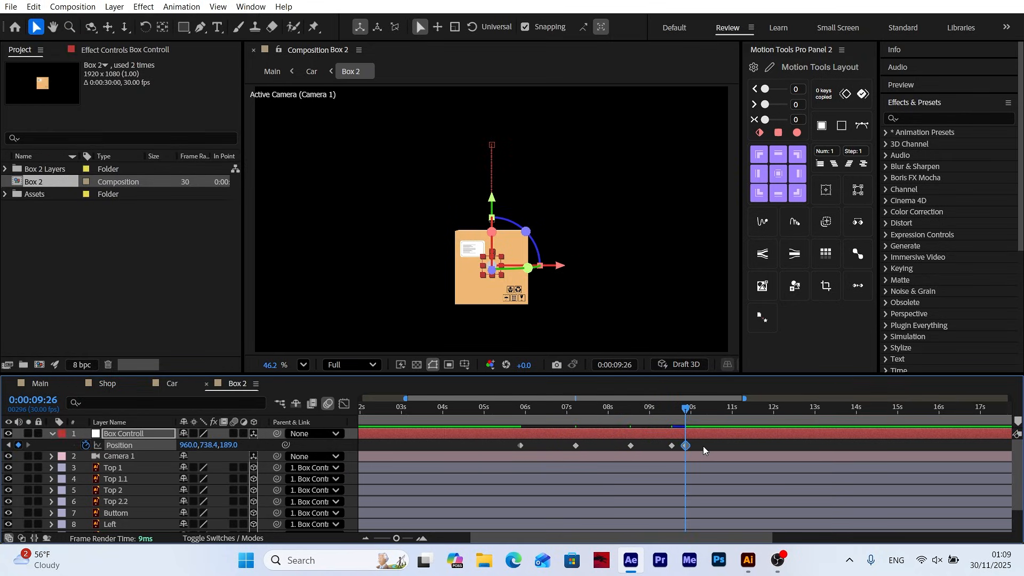
left_click_drag(706, 446, 498, 452)
right_click(517, 448)
mouse_move(581, 434)
left_click(732, 301)
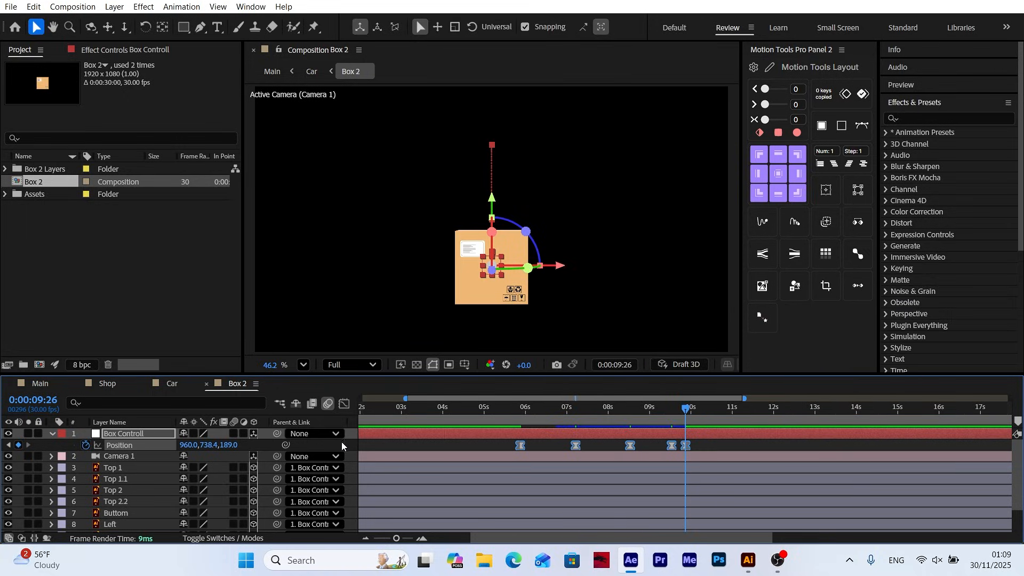
Reshape the Position speed graph with long easing around the two high points and sharp speed peaks beside the low points, and preview it
left_click(345, 404)
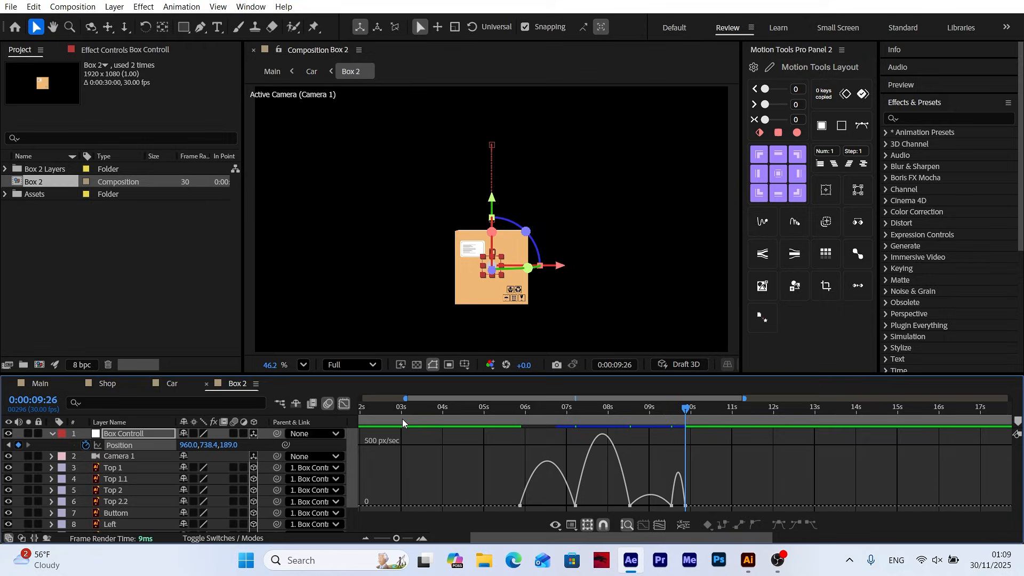
left_click(575, 505)
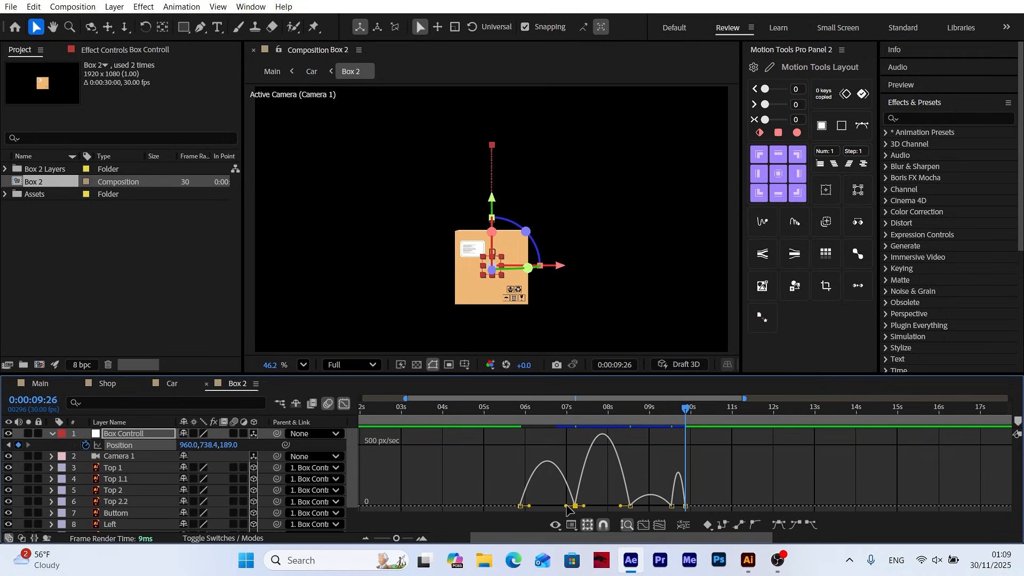
left_click_drag(567, 507, 626, 506)
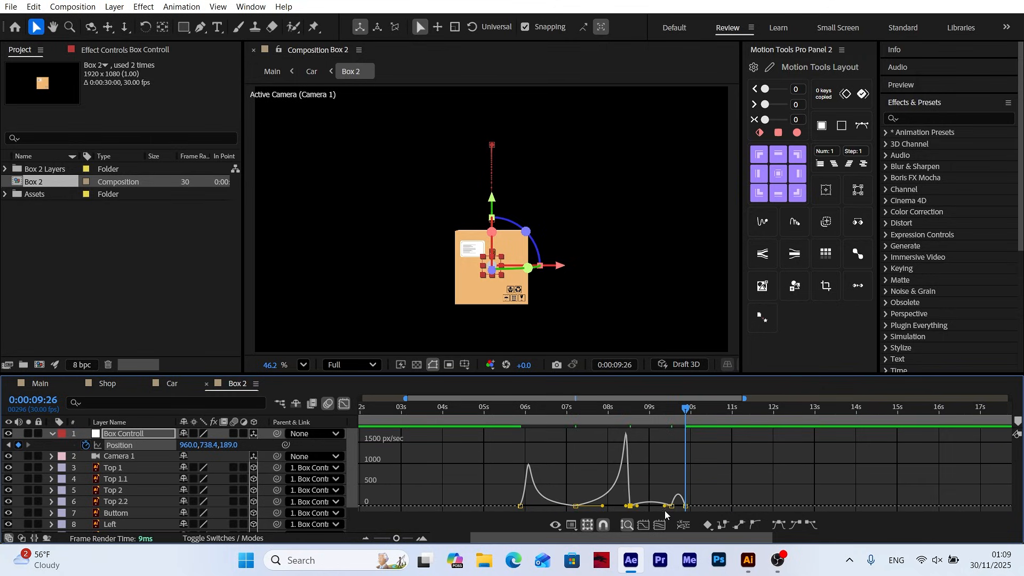
left_click(664, 510)
left_click(671, 506)
mouse_move(665, 506)
left_mouse_down()
mouse_move(634, 506)
mouse_move(681, 509)
left_mouse_up()
left_click(671, 506)
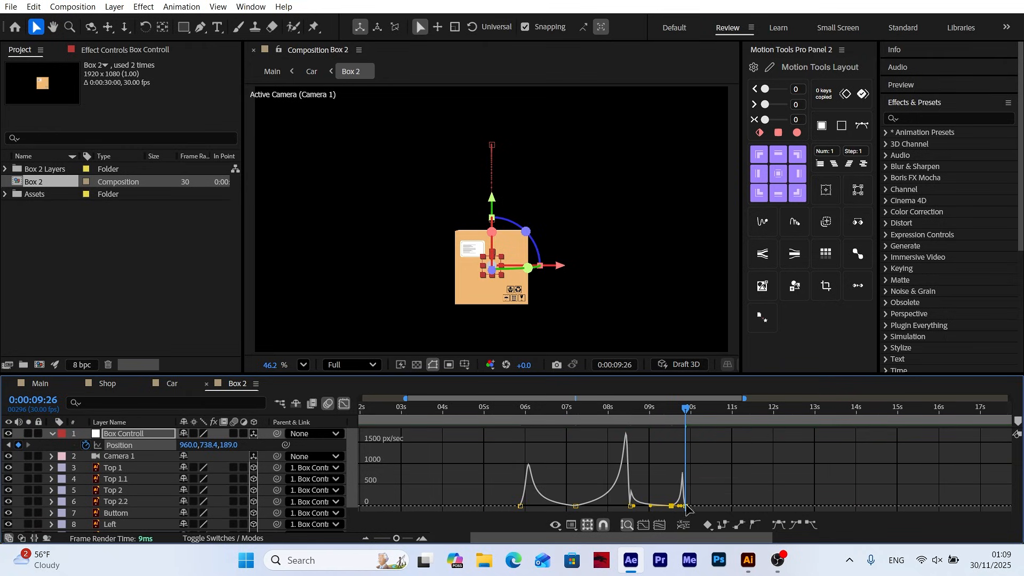
mouse_move(686, 422)
left_mouse_down()
mouse_move(597, 423)
mouse_move(508, 445)
mouse_move(529, 419)
mouse_move(721, 425)
mouse_move(670, 421)
left_mouse_up()
key("space")
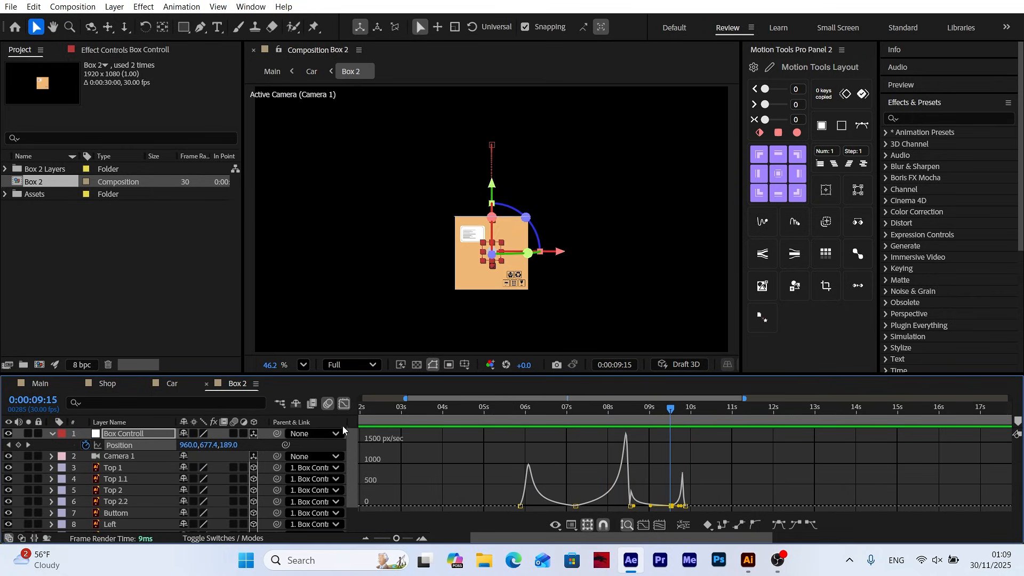
left_click(345, 404)
Reveal the Box Controll rotation properties and set a first Y Rotation keyframe at 0:00:05:26
left_click(520, 416)
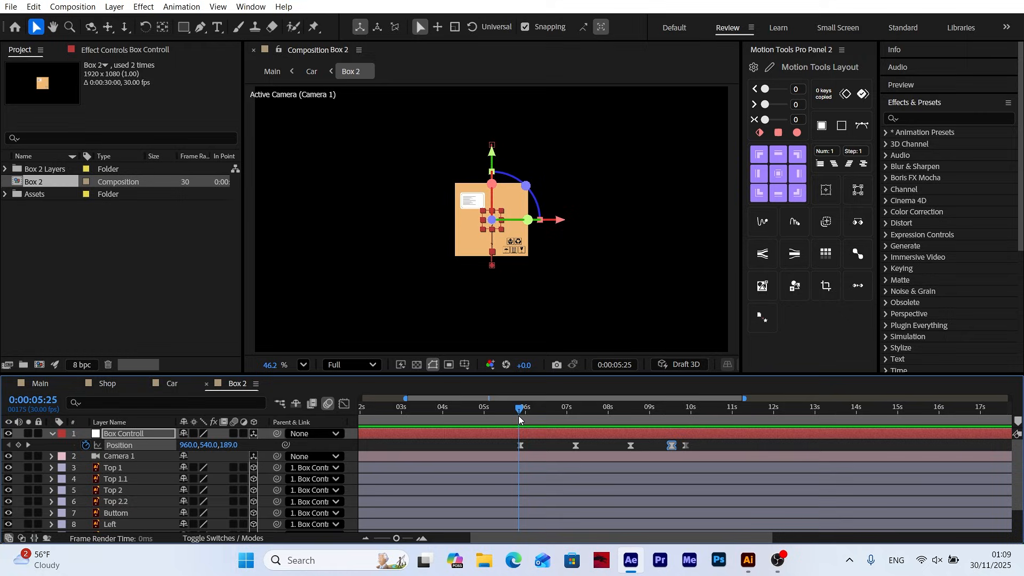
left_click(28, 446)
left_click(8, 446)
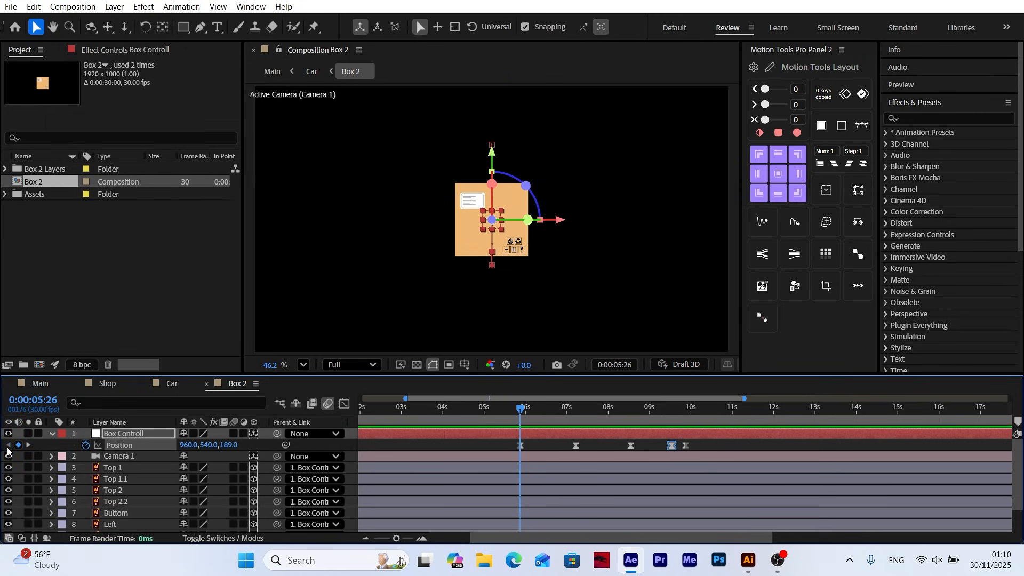
left_click(116, 434)
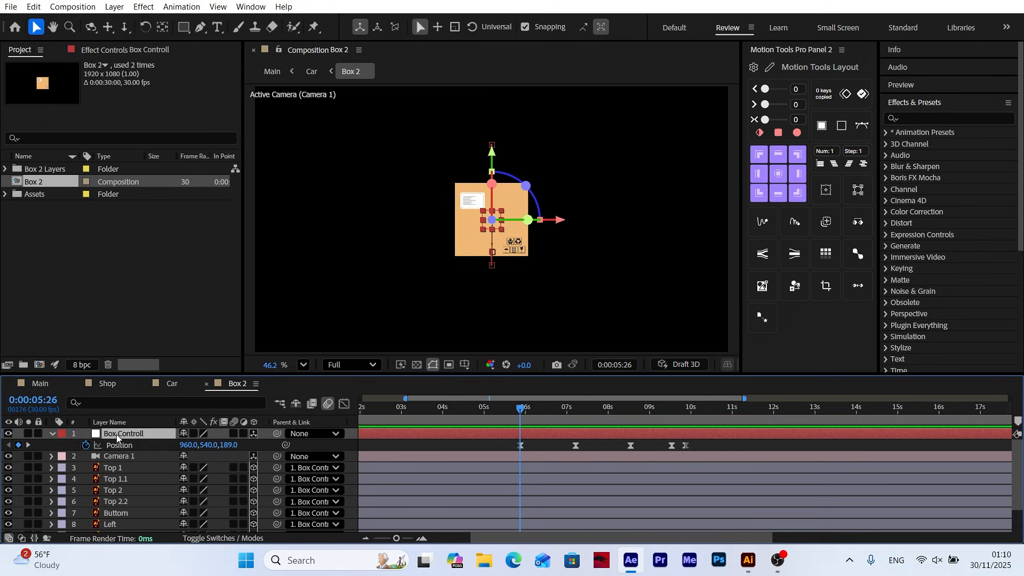
key("shift+r")
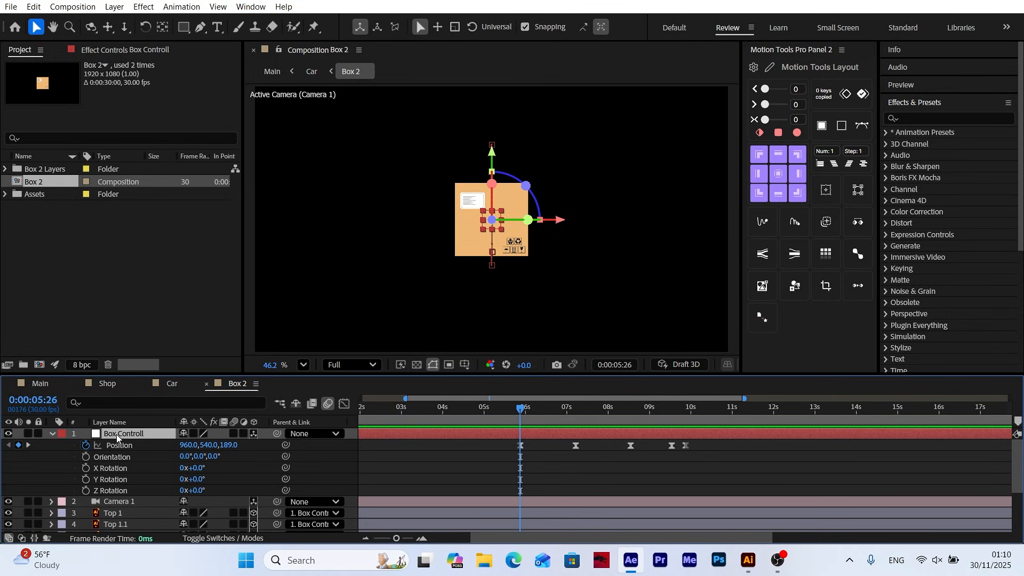
left_click(118, 480)
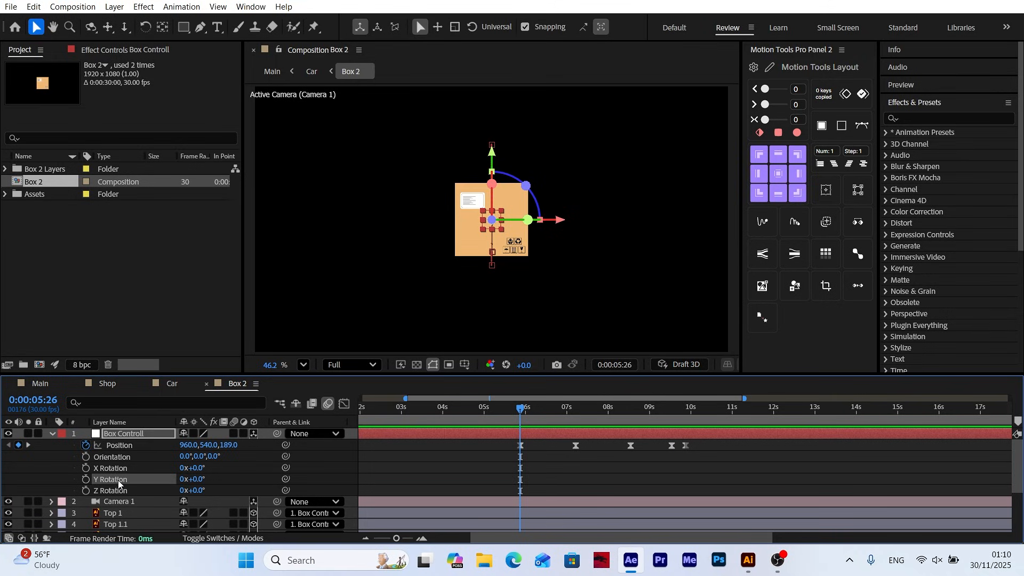
left_click(86, 479)
Set the null's Y Rotation to 1x+41° at 0:00:10:04
left_click_drag(680, 415, 697, 417)
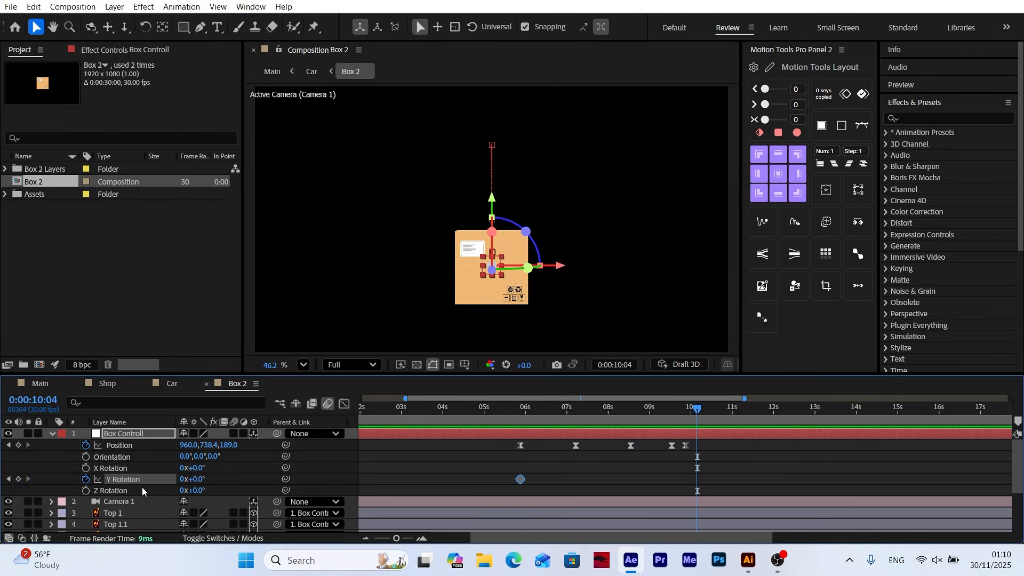
left_click(182, 479)
type("1")
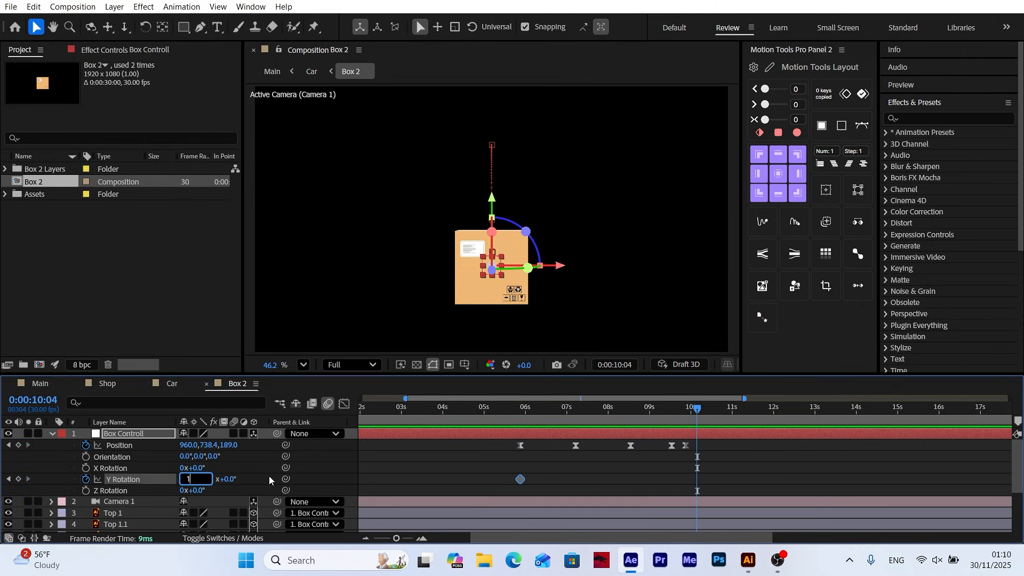
key("Return")
left_click_drag(199, 479, 226, 482)
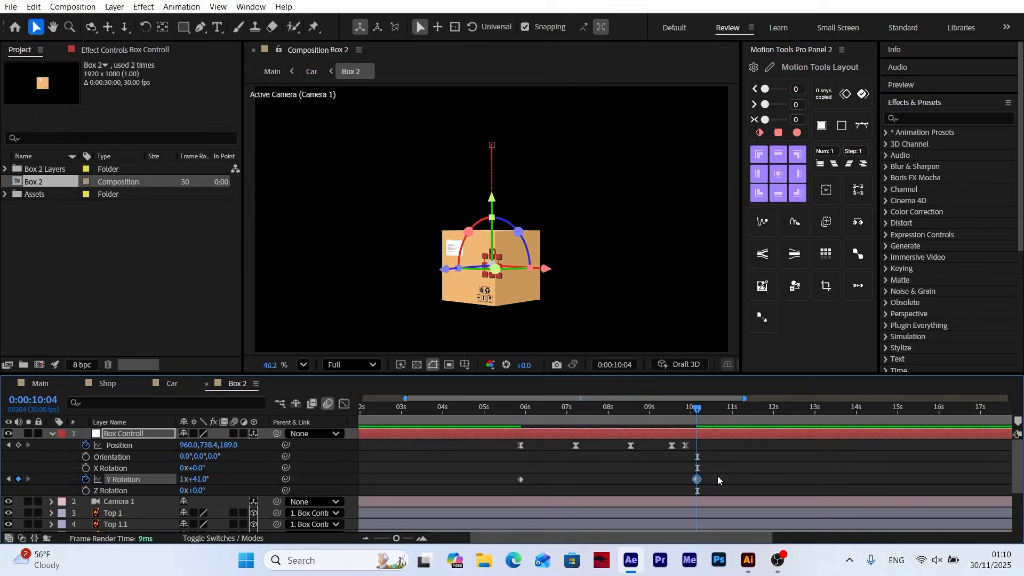
Apply Easy Ease to both Y Rotation keyframes of the null
left_click_drag(718, 476, 495, 490)
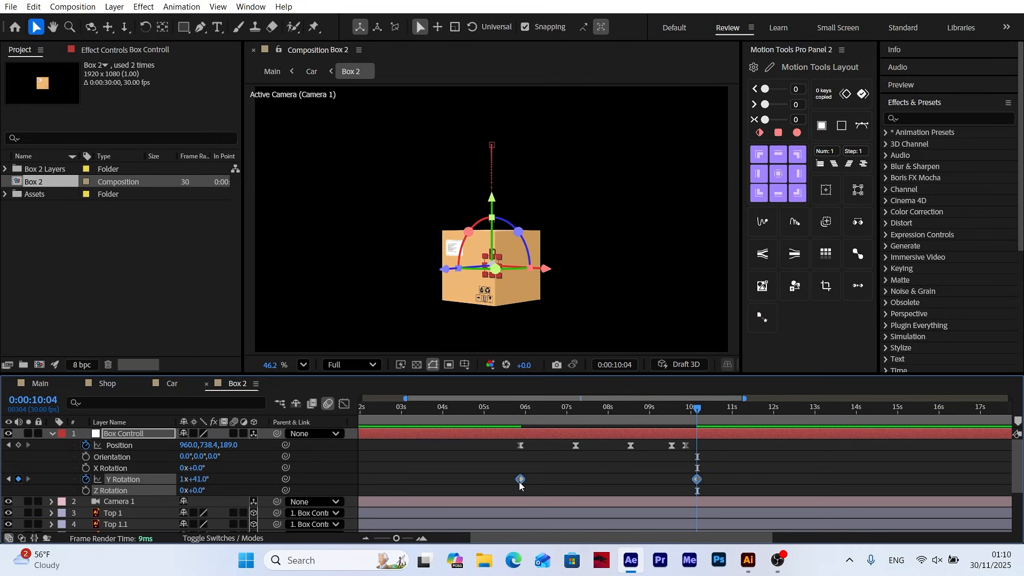
right_click(521, 480)
mouse_move(570, 471)
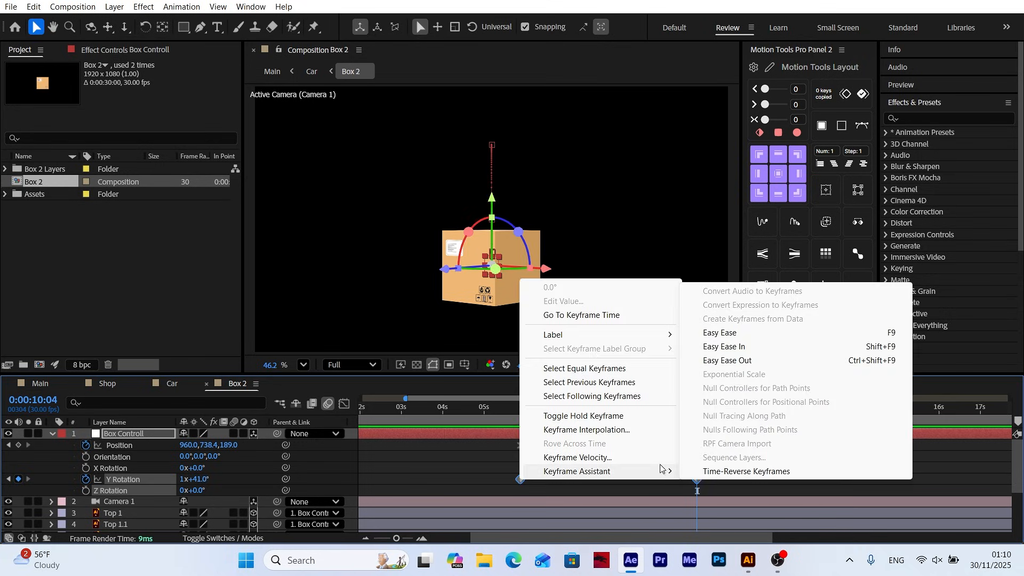
left_click(730, 338)
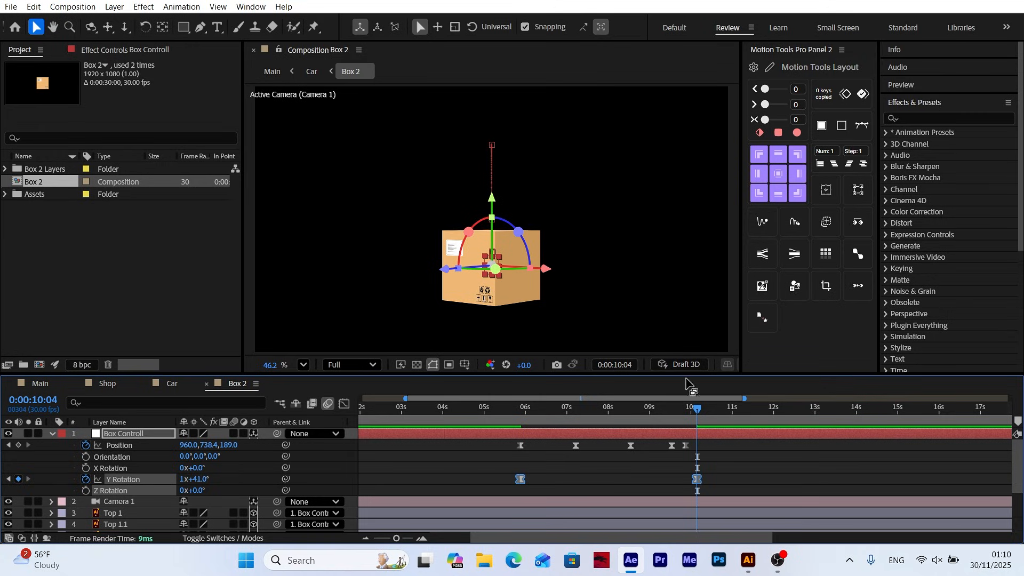
Shape the Y Rotation speed graph to peak early and slow down gradually towards the last keyframe, and preview the spin
left_click(344, 405)
left_click_drag(712, 484, 540, 511)
left_click(504, 421)
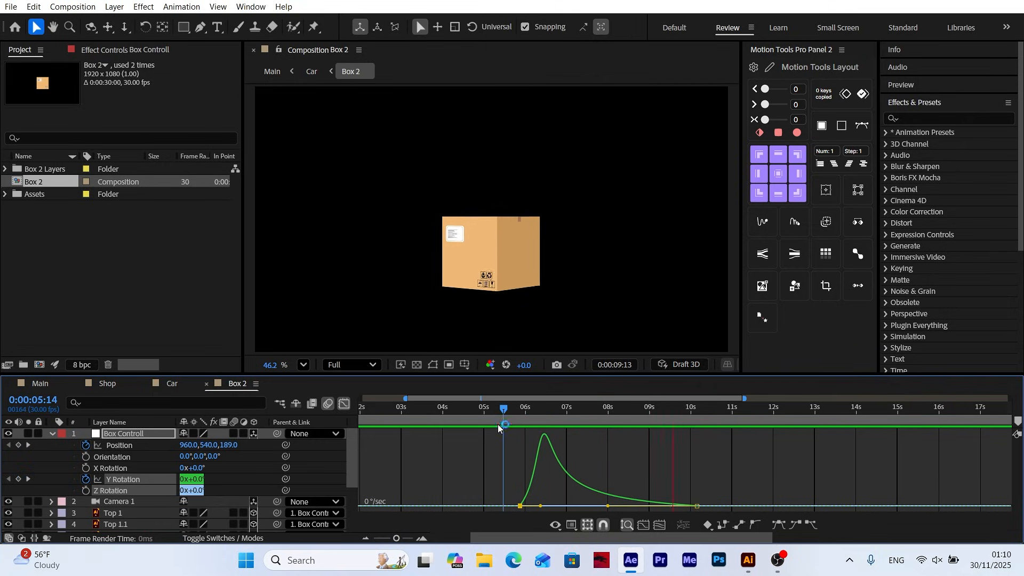
key("space")
left_click(344, 404)
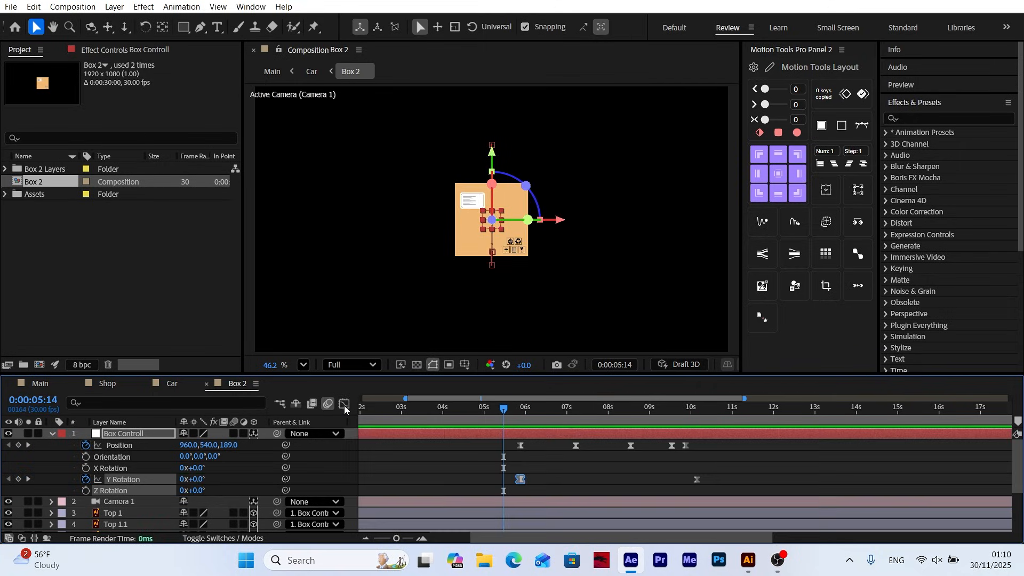
Collapse the Box Controll properties and set a first X Rotation keyframe on the Top 1 flap at 0:00:06:07
left_click(125, 435)
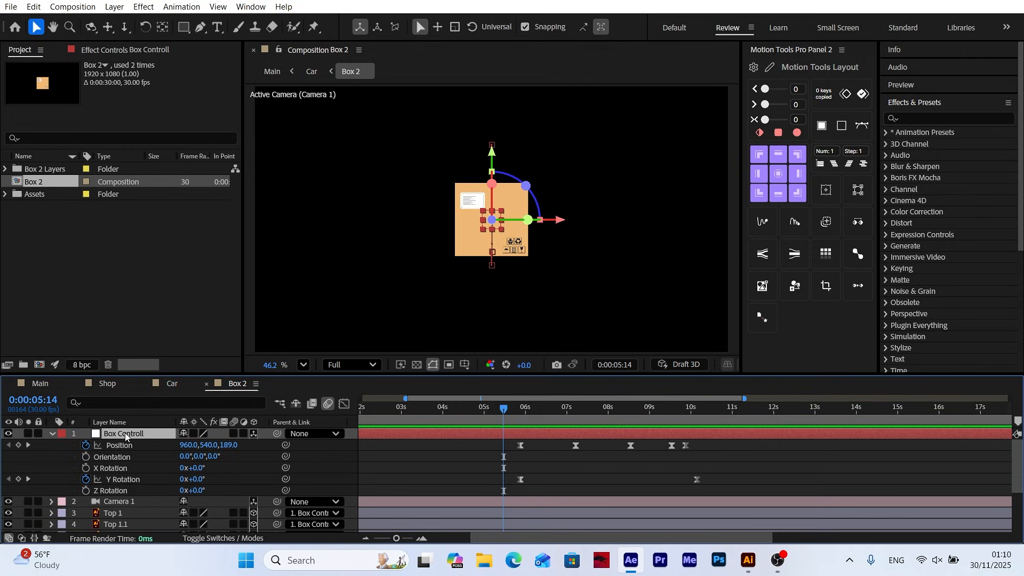
left_click(52, 435)
left_click_drag(502, 414, 533, 414)
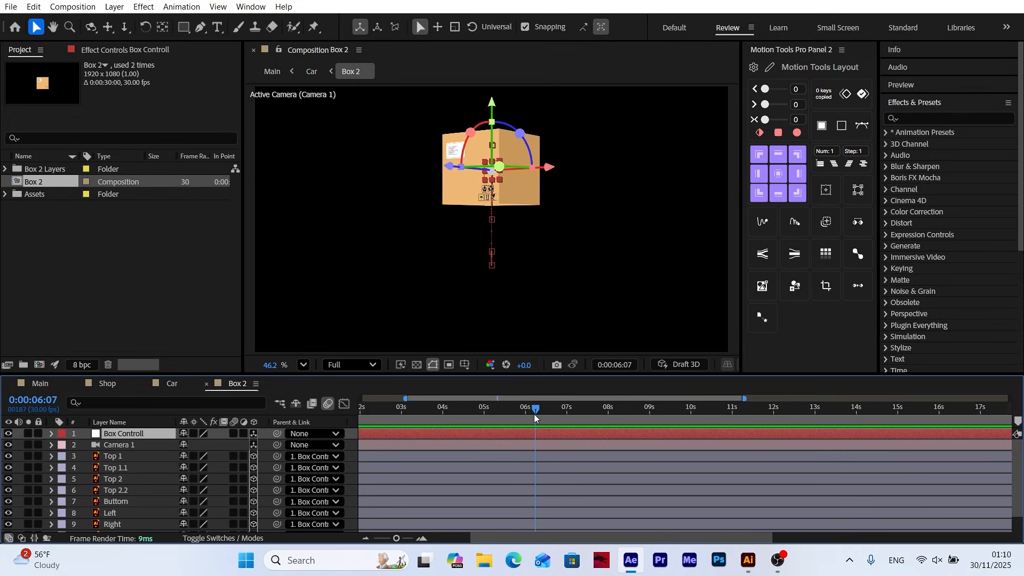
key("ctrl+Down")
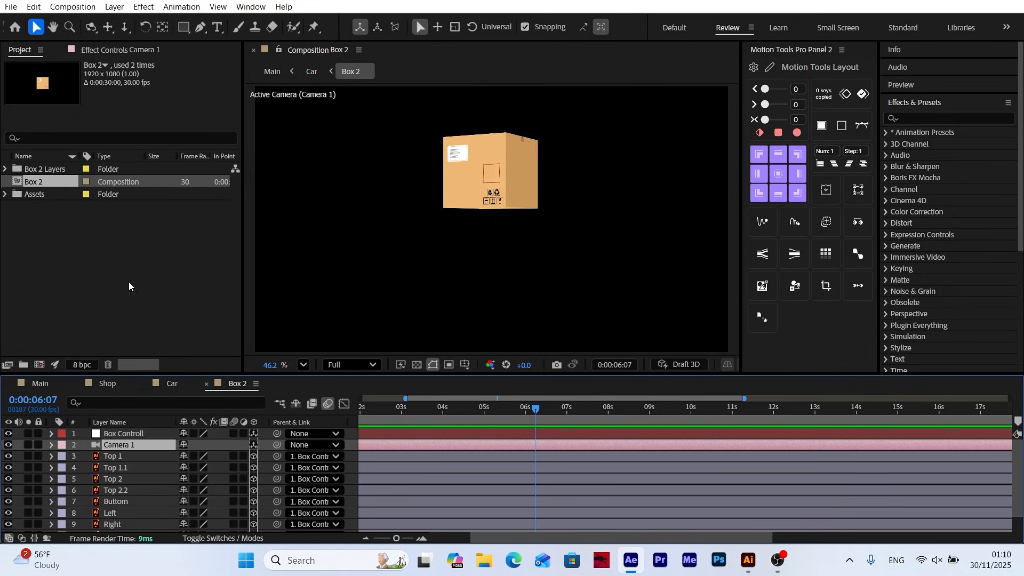
key("ctrl+Down")
key("r")
left_click(85, 479)
Swing Top 1 open with X Rotation keyframes of about -230° at 0:00:06:27 and -195° at 0:00:07:17
key("shift+Page_Down")
key("shift+Page_Down")
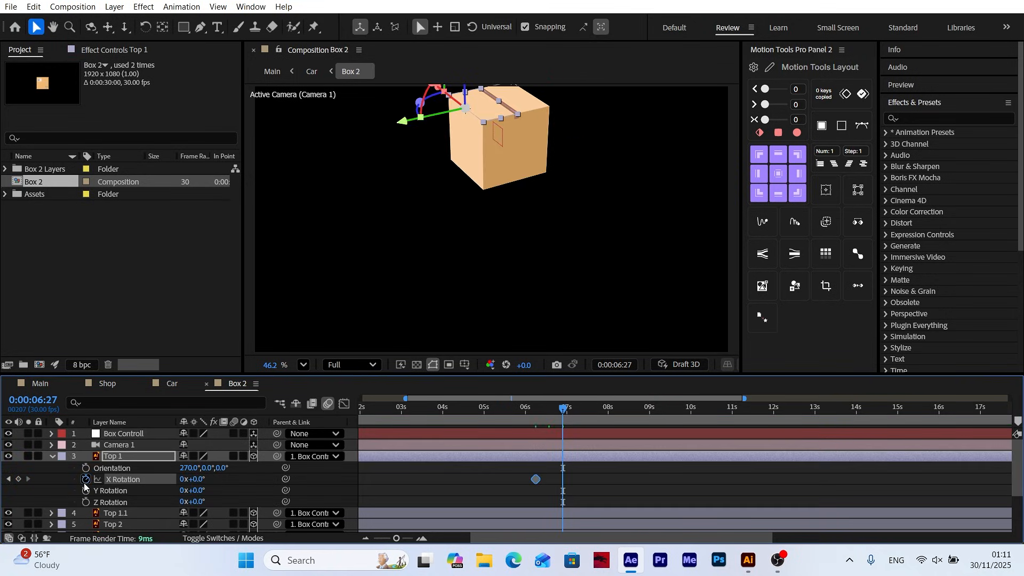
left_click(197, 480)
type("-230")
key("Return")
key("shift+Page_Down")
key("shift+Page_Down")
left_click(198, 482)
type("-190")
key("Return")
Continue Top 1's swing with X Rotation of about -230° at 0:00:08:07, about -200° at 0:00:08:27 and -225° at 0:00:09:17
key("shift+Page_Down")
key("shift+Page_Down")
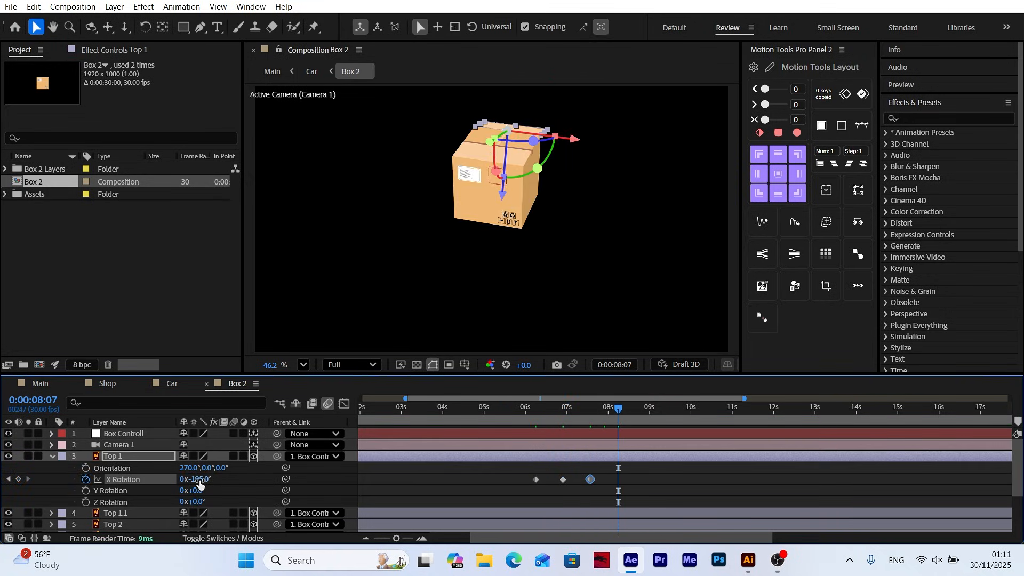
left_click(199, 482)
type("-230")
key("Return")
key("shift+Page_Down")
key("shift+Page_Down")
left_click(199, 481)
type("-200")
key("Return")
key("shift+Page_Down")
key("shift+Page_Down")
key("Return")
Apply Easy Ease to all of Top 1's X Rotation keyframes and preview the flap motion
left_click_drag(691, 492, 527, 473)
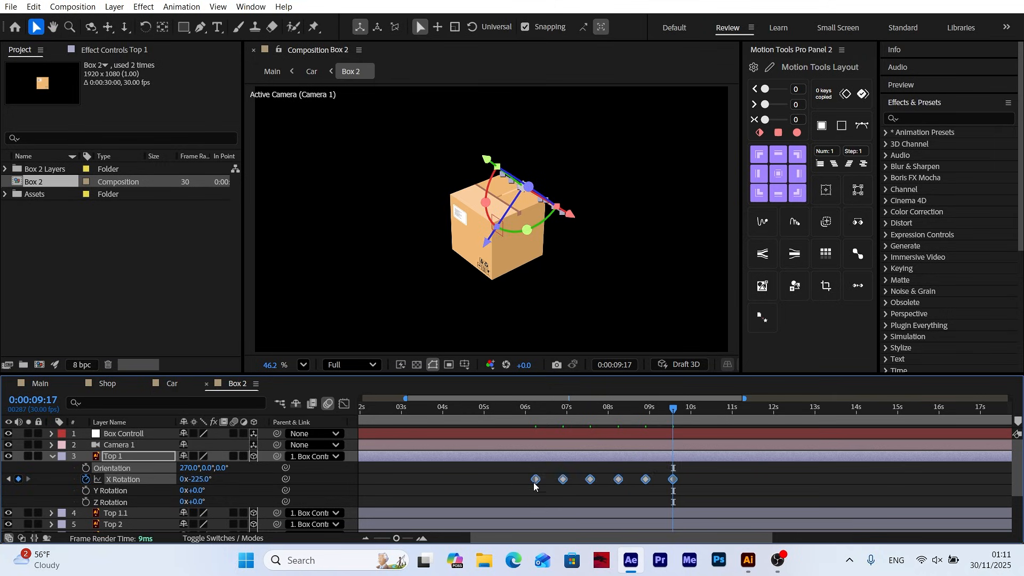
right_click(536, 481)
left_click(773, 400)
left_click_drag(673, 409, 531, 431)
left_click(523, 434)
key("space")
key("space")
Set a first X Rotation keyframe on the Top 1.1 flap at 0:00:06:07
left_click(118, 456)
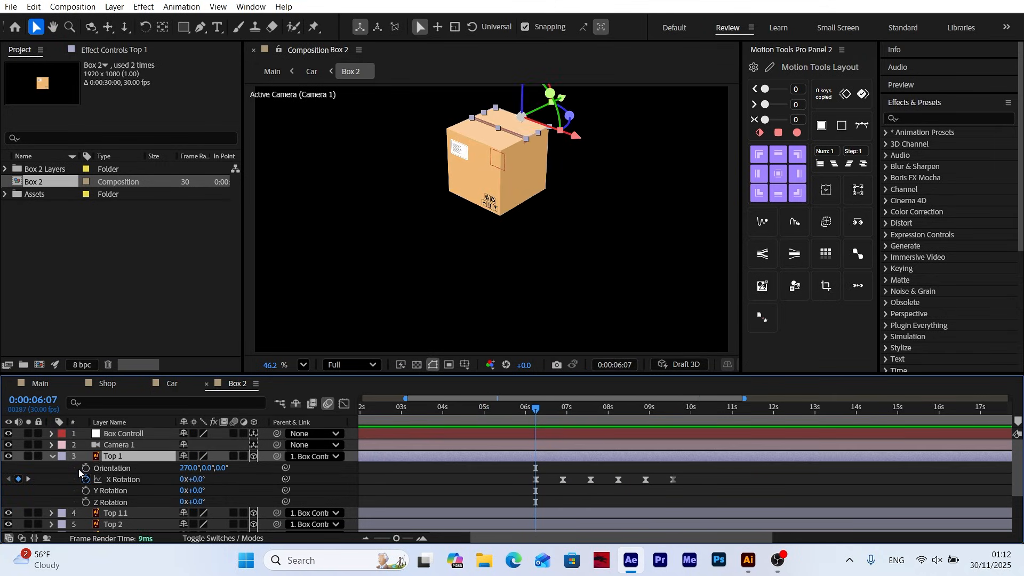
left_click(121, 514)
key("r")
left_click(86, 502)
Set Top 1.1's X Rotation to 225° and 195° at Top 1's second and third keyframe times
left_click(29, 445)
left_click(198, 502)
type("225")
Finish Top 1.1's X Rotation with 227° at 0:00:08:07, about 200°, and 225° at 0:00:09:17, and apply Easy Ease
left_click(29, 445)
left_click(198, 502)
type("195")
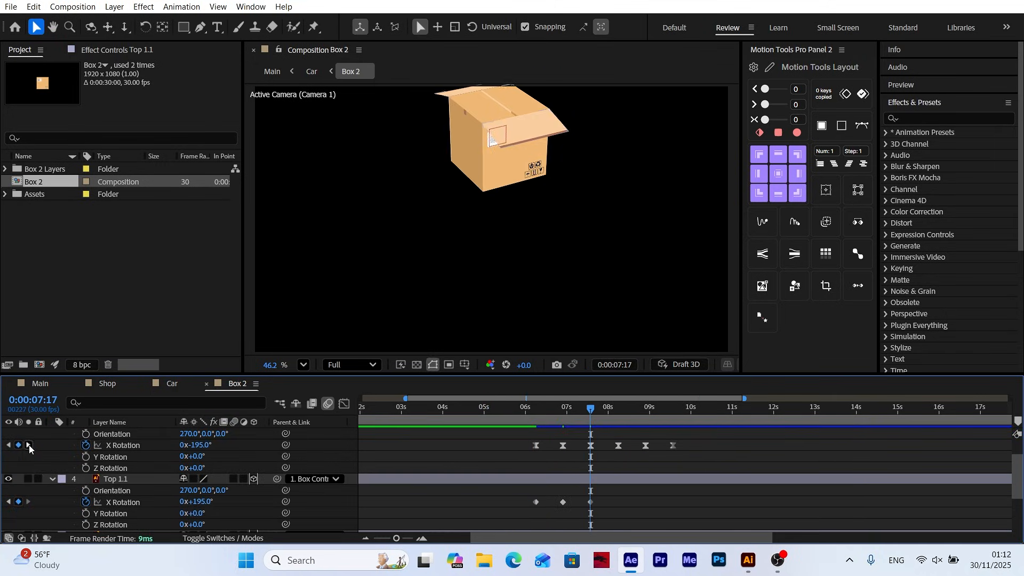
left_click(29, 445)
left_click(198, 501)
type("230")
left_click(29, 445)
left_click(198, 502)
type("200")
left_click(735, 355)
Set a first Y Rotation keyframe on the Top 2 flap, with 225° and 195° at Top 1.1's second and third keyframe times
left_click(115, 501)
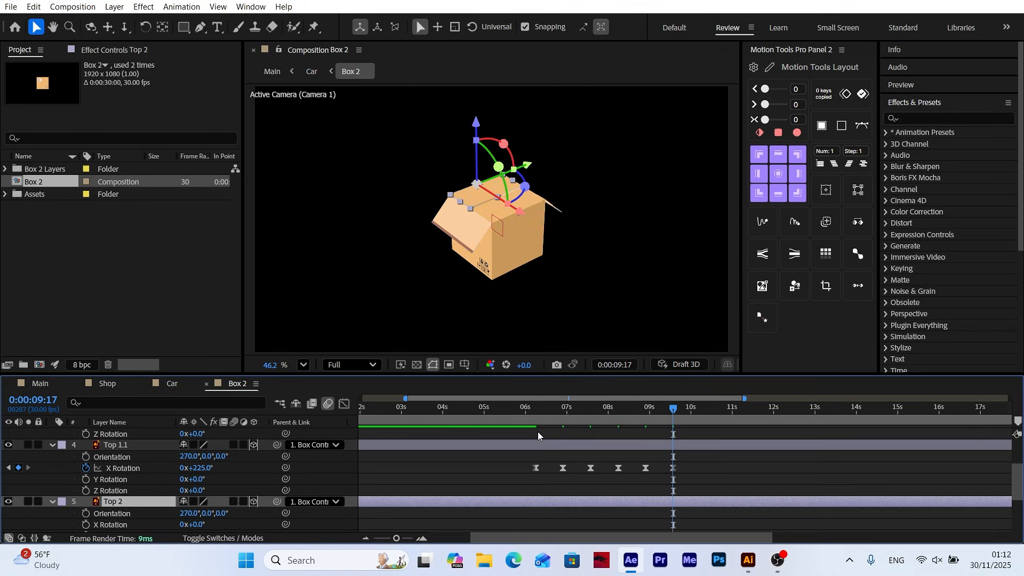
left_click(85, 501)
left_click(29, 434)
left_click(198, 502)
type("225")
left_click(29, 434)
left_click(202, 501)
type("195")
left_click(29, 434)
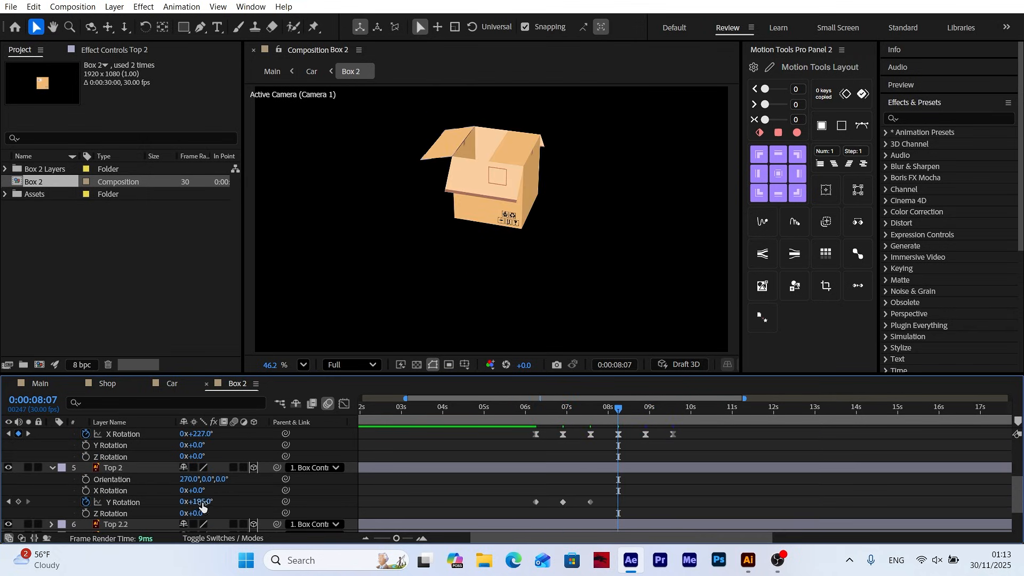
Finish Top 2's Y Rotation with 227° at 0:00:08:07, about 200°, and 225° at 0:00:09:17, and apply Easy Ease
left_click(202, 502)
type("230")
left_click(29, 434)
left_click(202, 502)
type("200")
left_click(29, 434)
left_click(735, 355)
Set a first Y Rotation keyframe on the Top 2.2 flap, with -225° at the second keyframe time and another keyframe at the third
left_click(115, 525)
key("r")
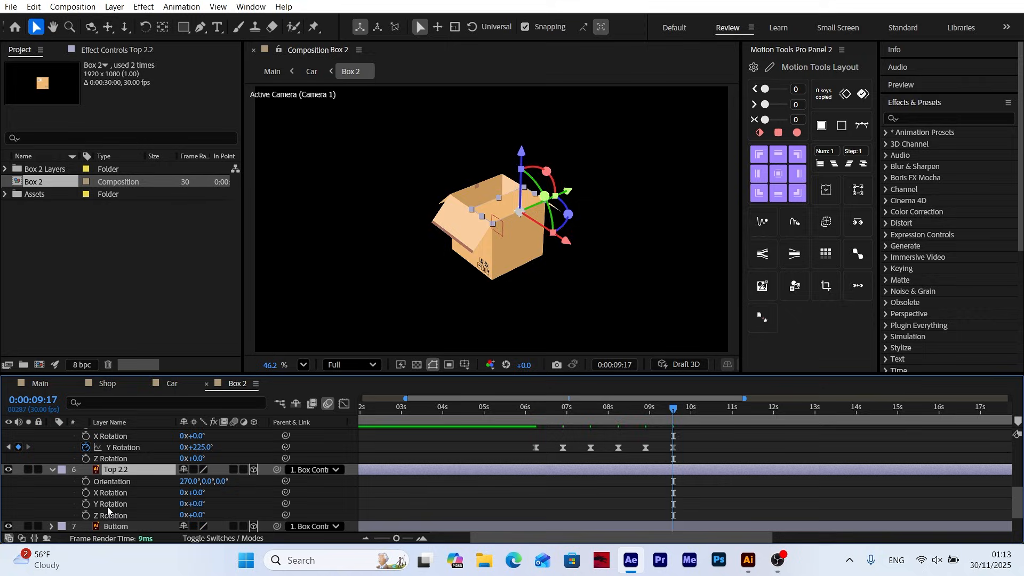
left_click(86, 504)
left_click(29, 447)
left_click(198, 504)
type("-225")
left_click(28, 447)
type("5")
left_click(29, 447)
Continue Top 2.2's Y Rotation with about -230° at 0:00:08:07, about -200° at the following keyframe time, and apply Easy Ease
left_click(202, 503)
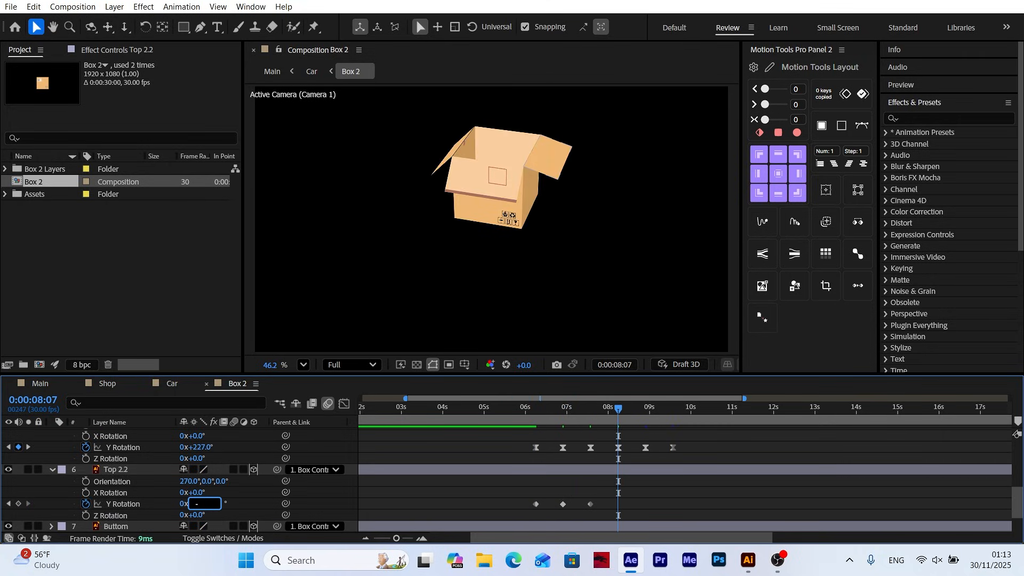
type("-230")
left_click(29, 447)
left_click(202, 503)
type("-200")
left_click(29, 447)
left_click(736, 360)
Shift the flaps' rotation keyframes about 10 frames later and preview the box opening
left_click_drag(673, 408, 698, 511)
left_click_drag(535, 448, 548, 448)
left_click(534, 410)
left_click(510, 494)
left_click_drag(535, 410, 708, 411)
Collapse the flap layers and reset Camera 1's Transform
left_click(53, 470)
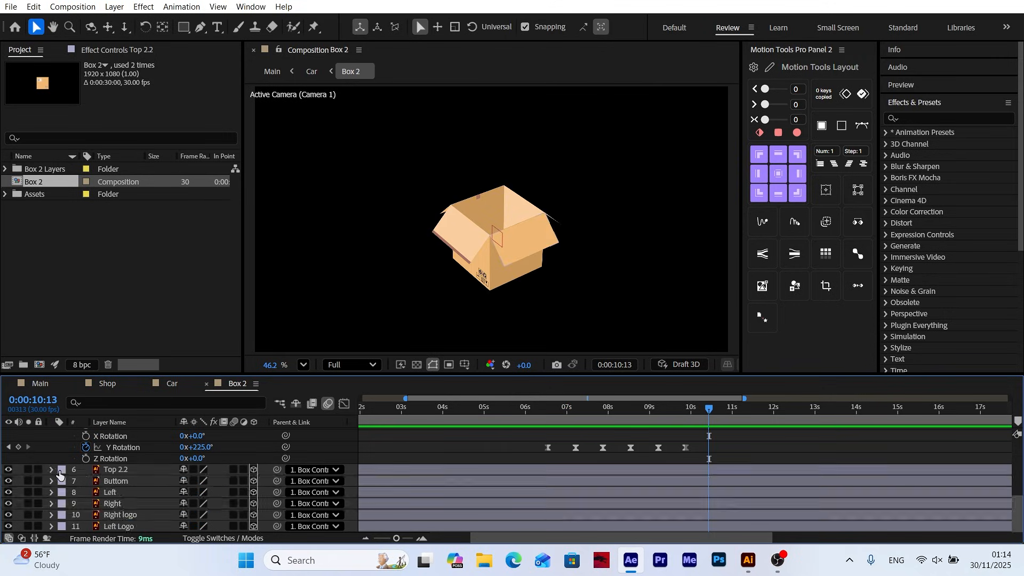
scroll(53, 464, "up", 5)
left_click(51, 457)
left_click(119, 445)
left_click(52, 445)
left_click(188, 456)
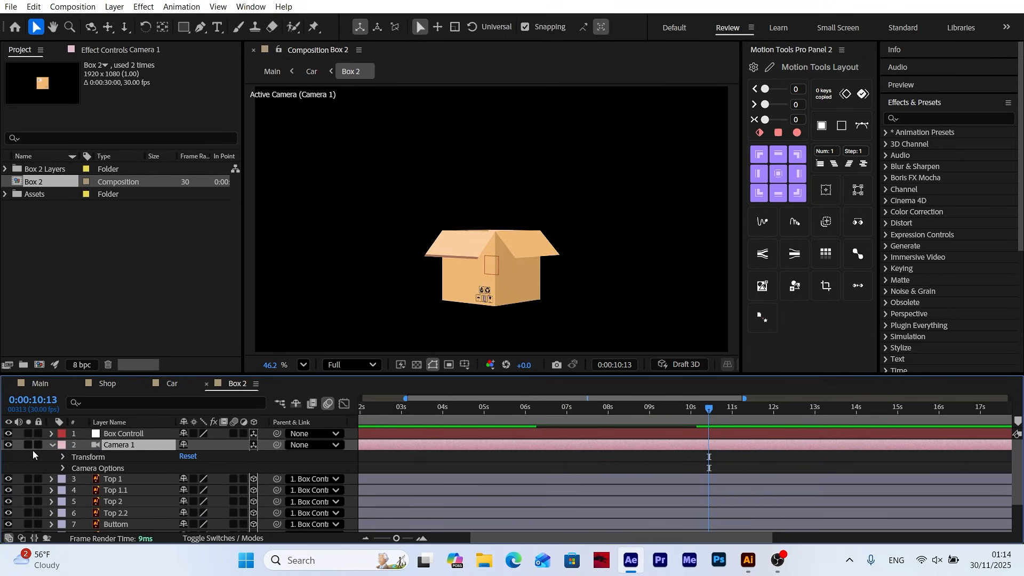
left_click(51, 445)
After checking the Main composition, lower Box Controll in Box 2 by setting its Y Position to 868.7 at 0:00:08:17
left_click(40, 384)
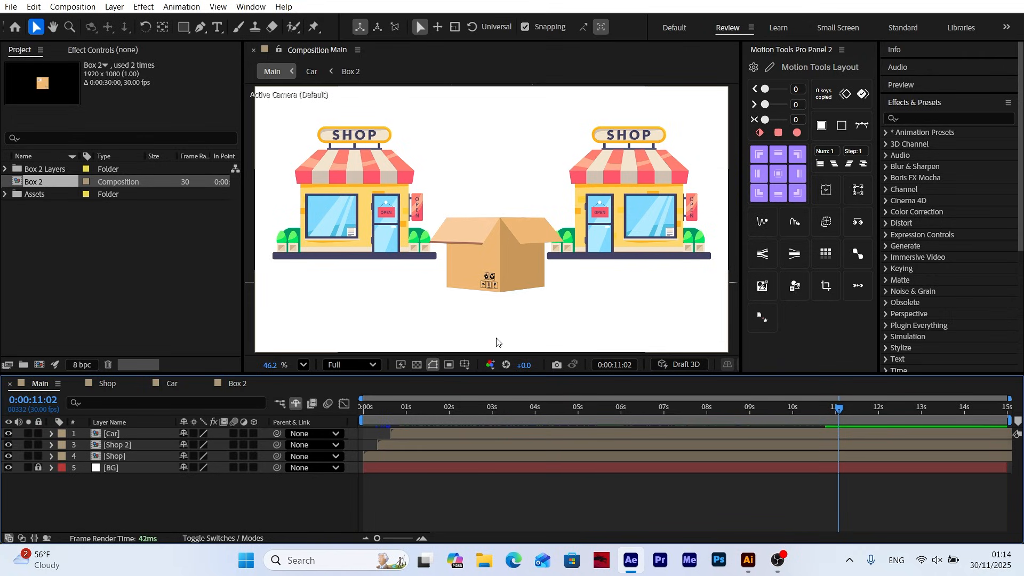
left_click(238, 384)
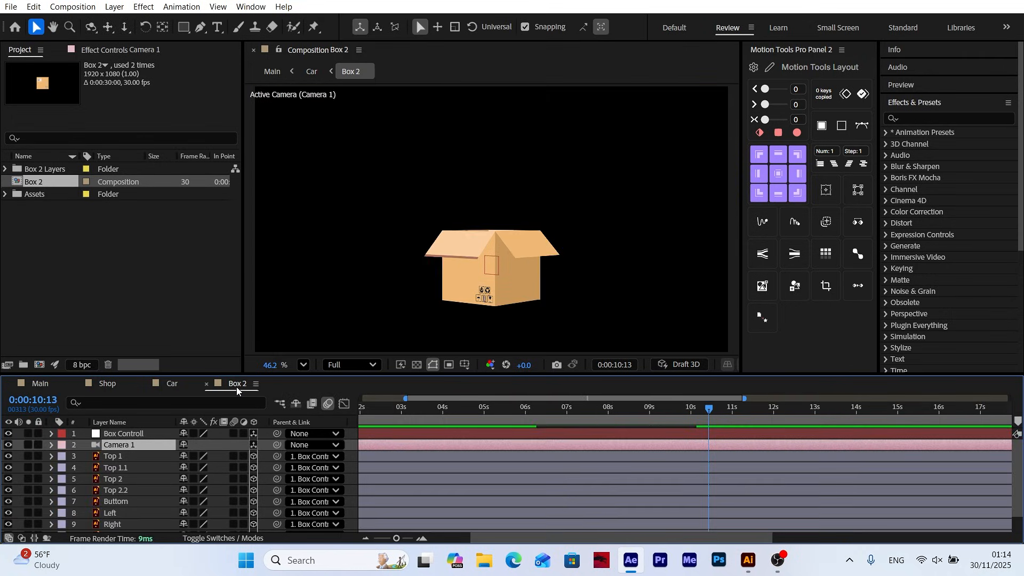
left_click(136, 435)
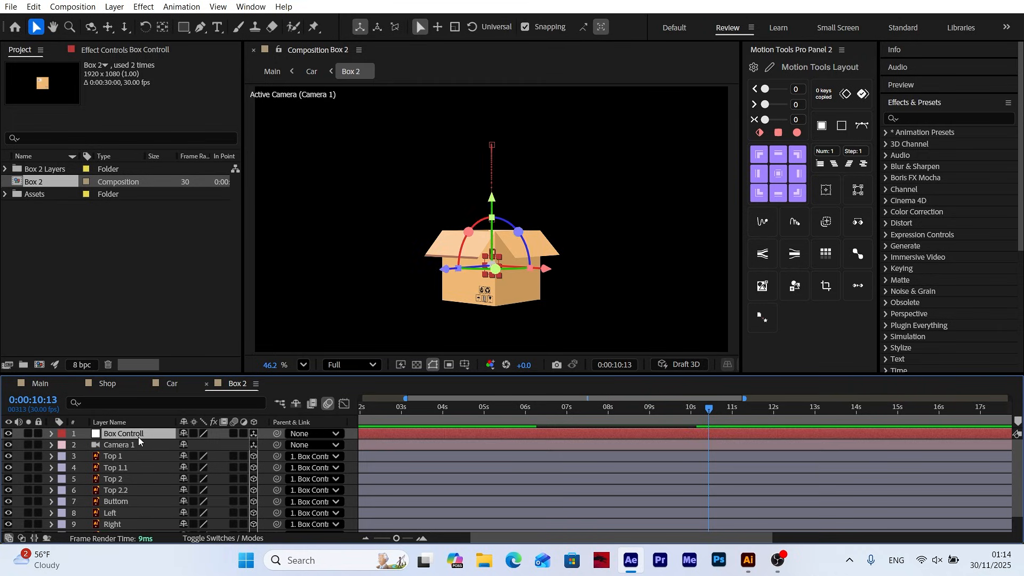
key("p")
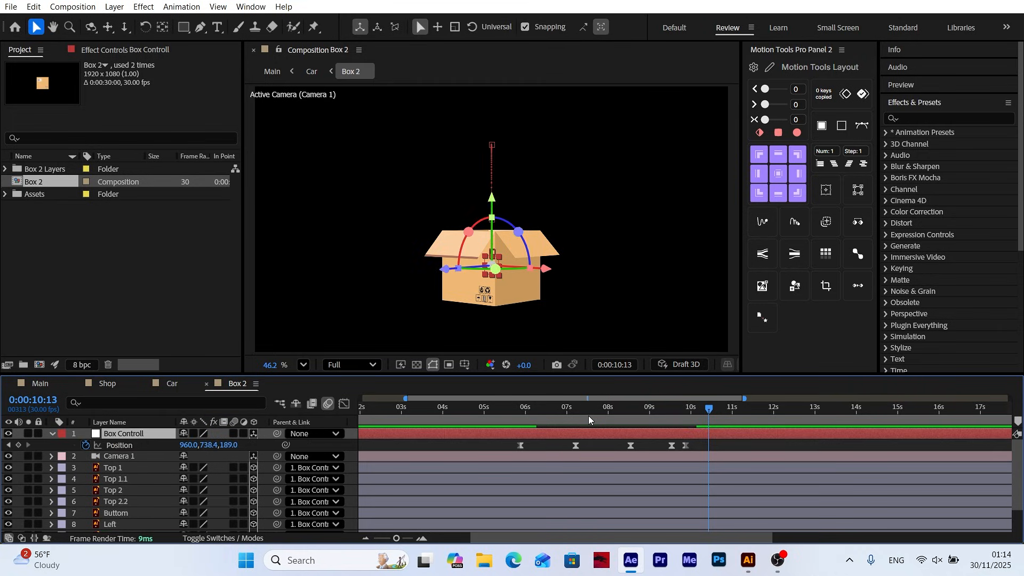
left_click_drag(588, 416, 631, 420)
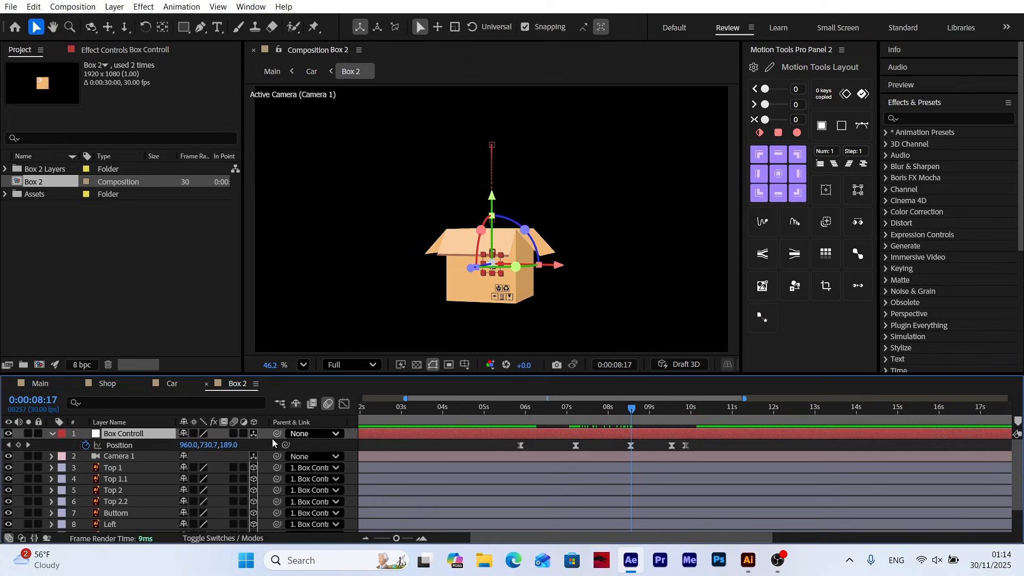
left_click_drag(211, 445, 285, 446)
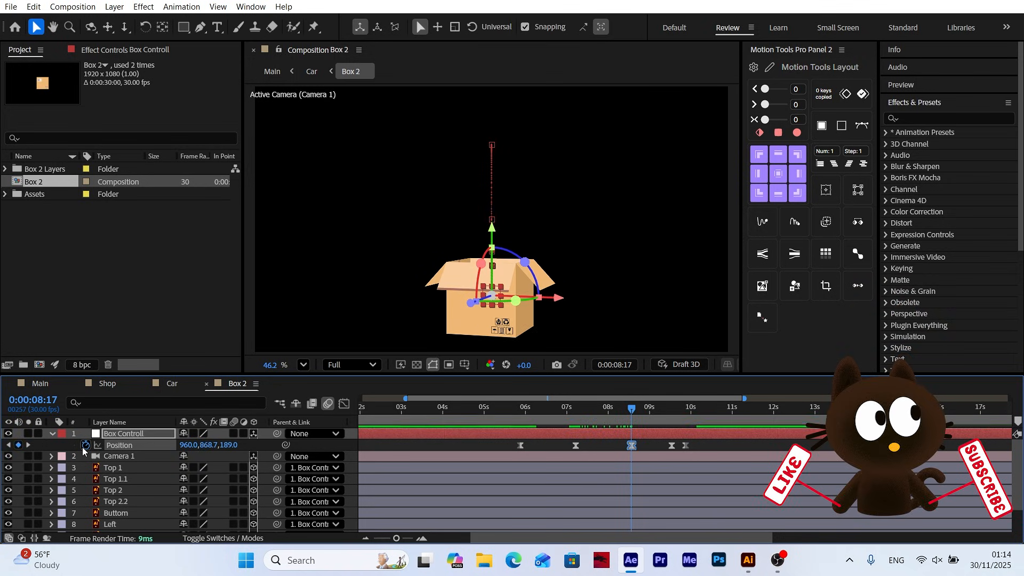
Copy the lowered Position keyframe of Box Controll to 0:00:09:26 and adjust its Y Position to about 751 at 0:00:09:16
left_click(28, 444)
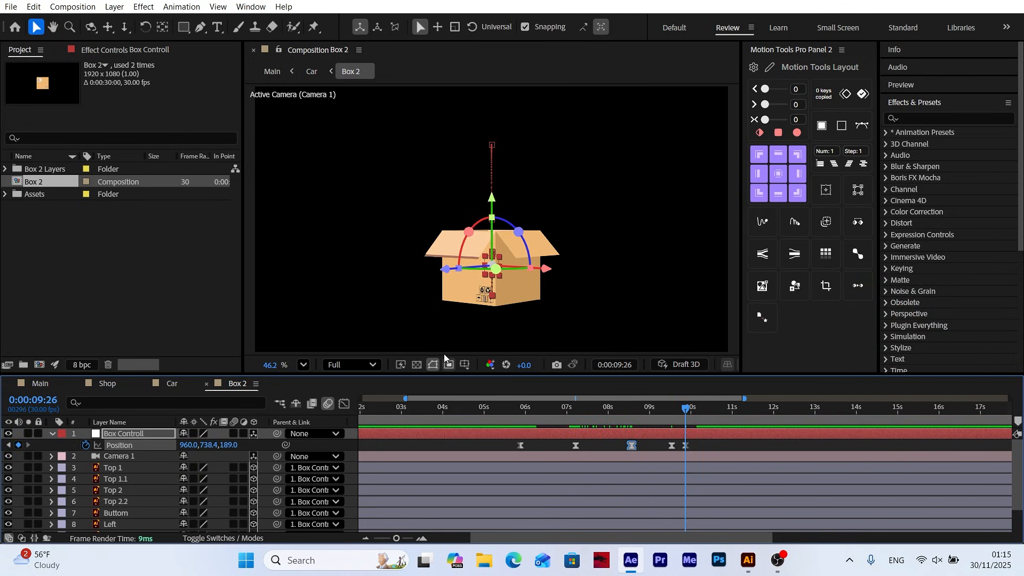
left_click(34, 6)
left_click(53, 83)
left_click(34, 6)
left_click(54, 140)
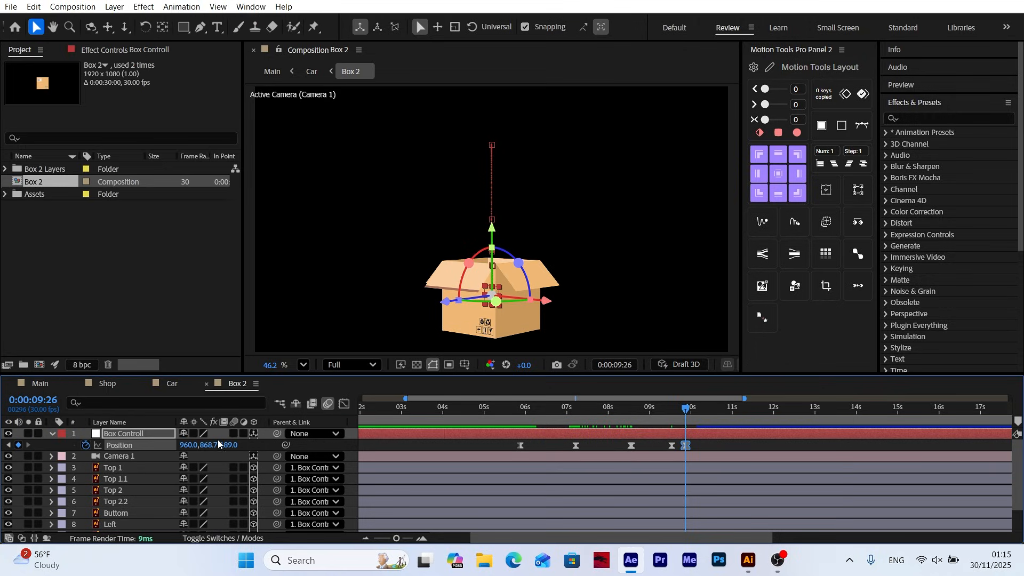
left_click(8, 444)
left_click_drag(210, 446, 260, 449)
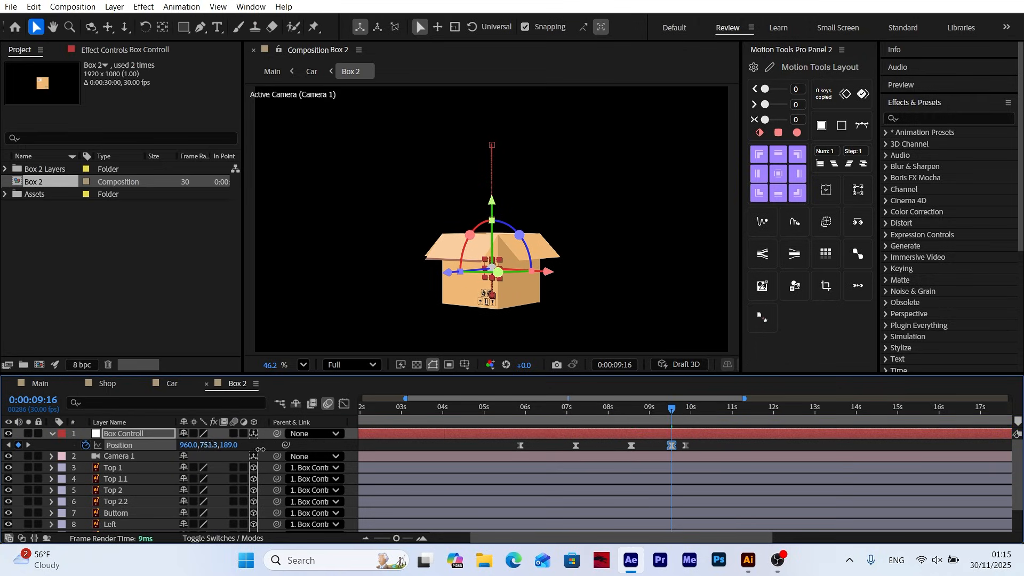
Preview the box's jump and landing in the Main and Car compositions
left_click(51, 386)
left_click_drag(578, 423, 773, 420)
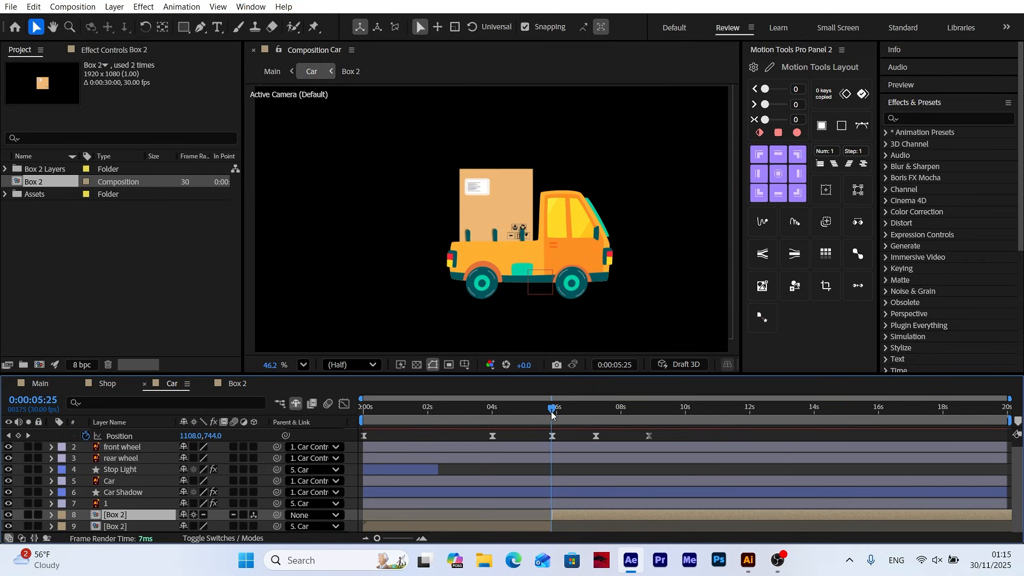
left_click_drag(552, 413, 638, 422)
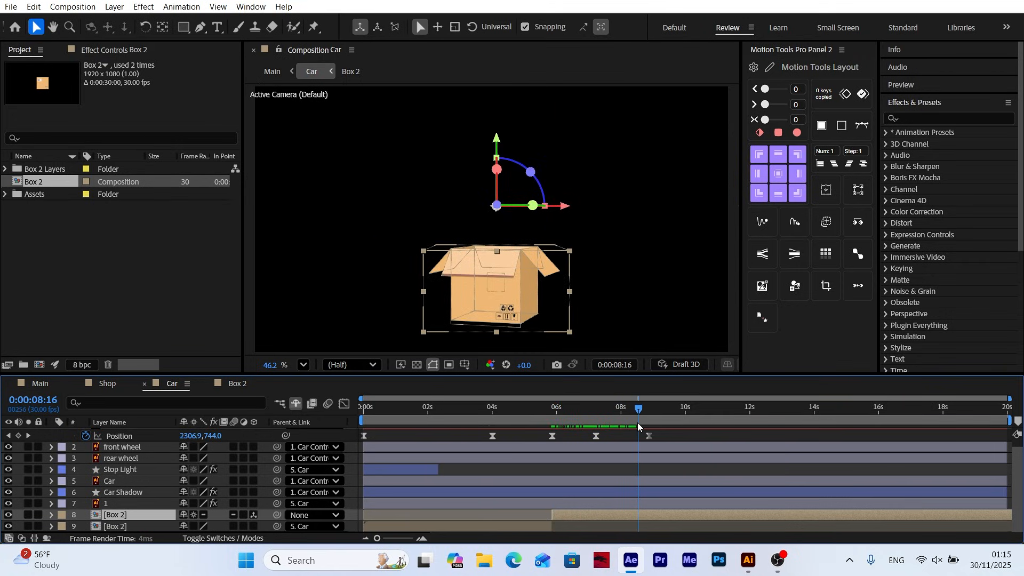
Apply CC Bend It to the upper Box 2 layer in Car, with Start at 991.3, 1054.0 and End at 961.0, -125.5
left_click(940, 118)
type("cc be")
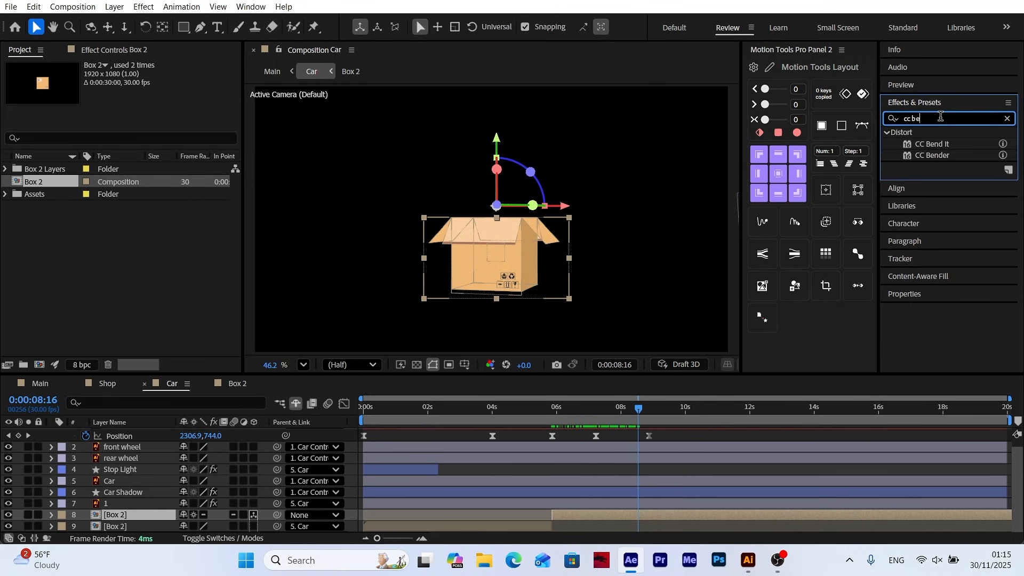
type("n")
double_click(933, 144)
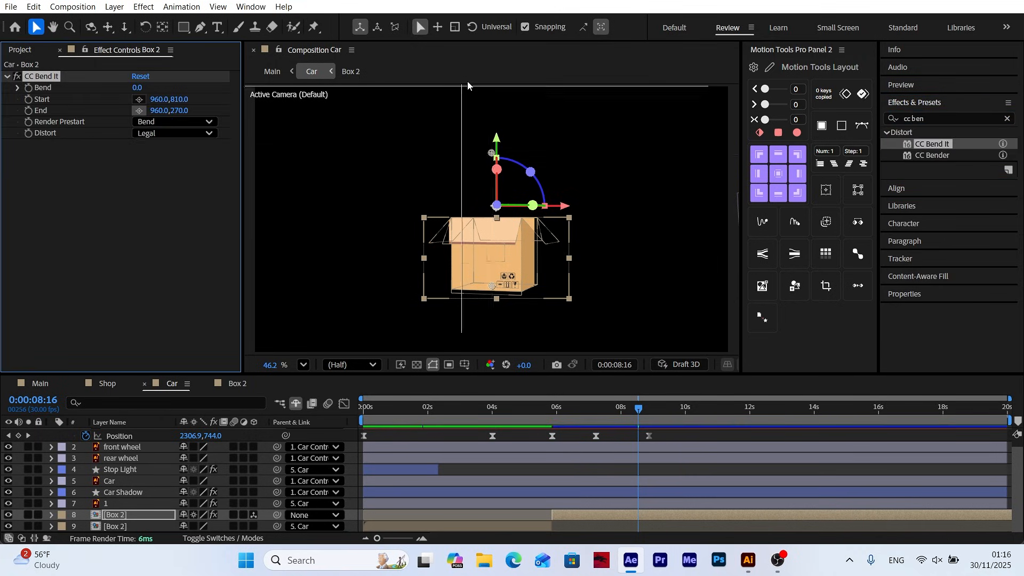
left_click(492, 57)
left_click(139, 100)
left_click(500, 346)
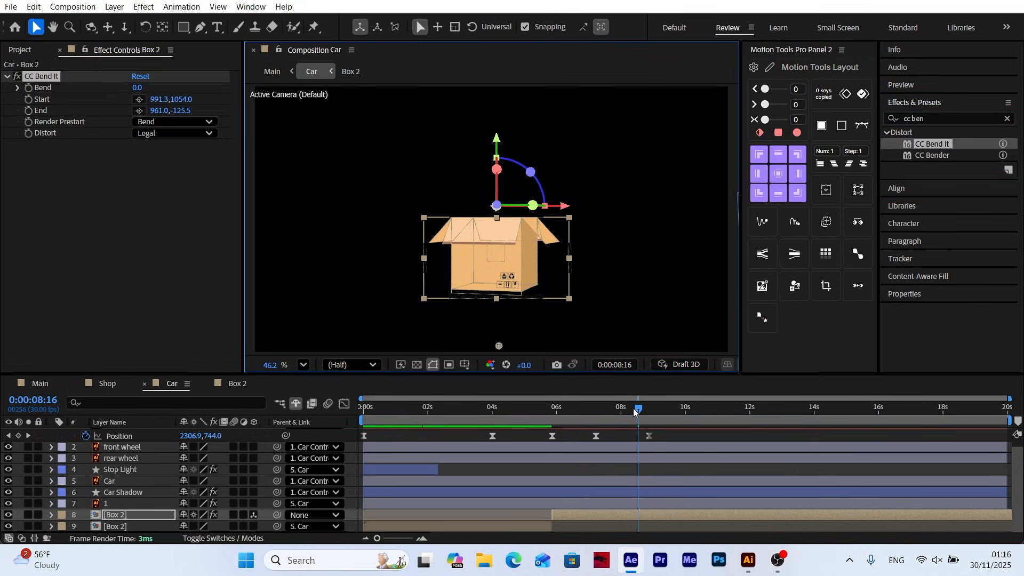
Set a first CC Bend It Bend keyframe of 0 at 0:00:08:15 on the Box 2 layer
mouse_move(635, 411)
left_mouse_down()
mouse_move(617, 412)
mouse_move(637, 411)
left_mouse_up()
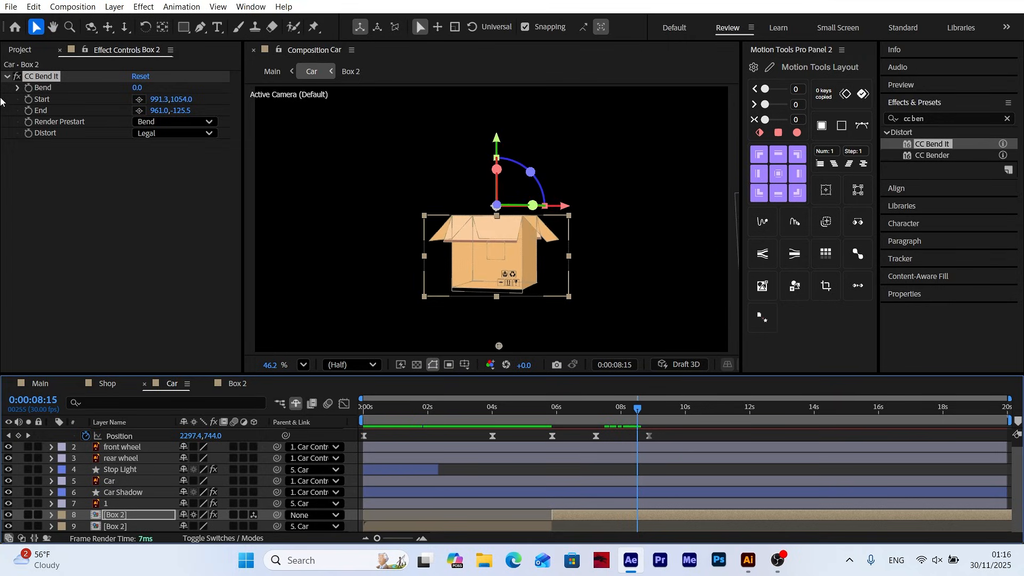
left_click(28, 88)
key("shift+Page_Down")
key("shift+Page_Down")
key("shift+Page_Down")
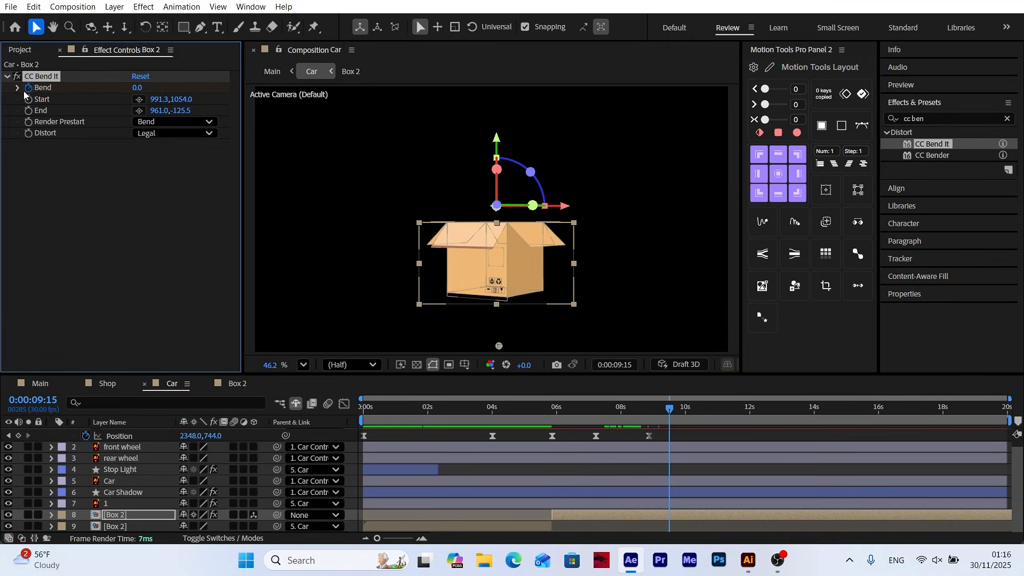
key("shift+Page_Down")
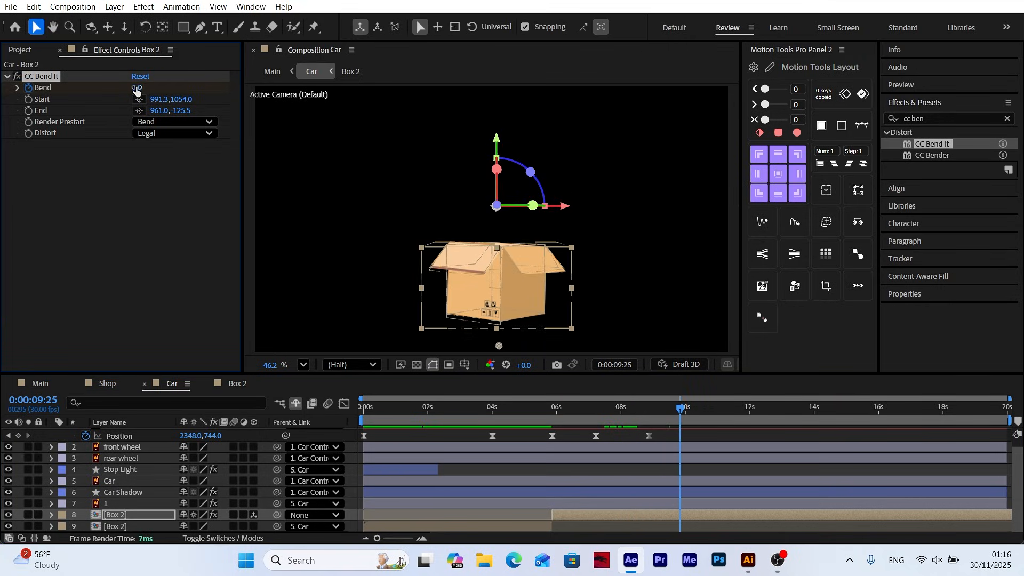
Reveal Box 2's keyframes and add Bend keyframes at 0:00:09:15 and, with a value of -5, at 0:00:10:15
left_click(129, 515)
key("u")
key("shift+Page_Down")
key("shift+Page_Down")
left_click(186, 516)
type("-5")
key("Return")
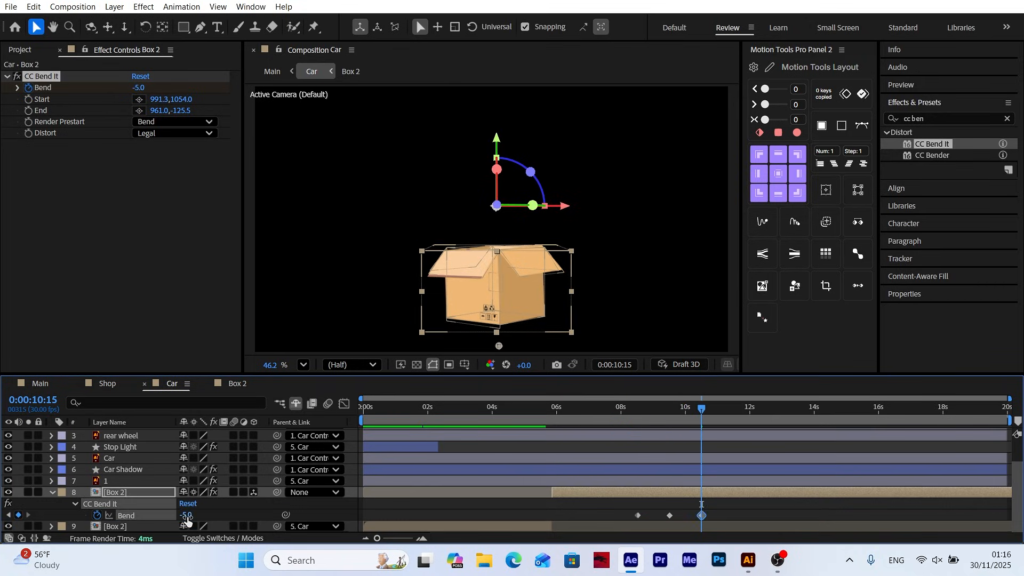
Continue the decaying Bend with 3 at 0:00:11:15, -1.5 at 0:00:12:15 and 0 at 0:00:13:15
key("shift+Page_Down")
key("shift+Page_Down")
key("shift+Page_Down")
type("3")
key("Return")
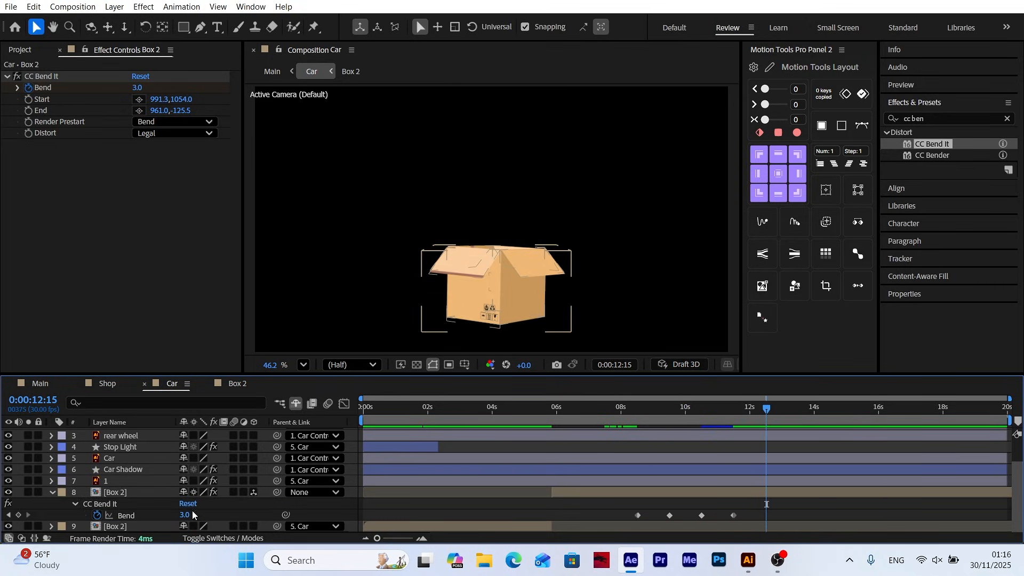
type("-1.5")
key("Return")
type("0")
left_click(230, 516)
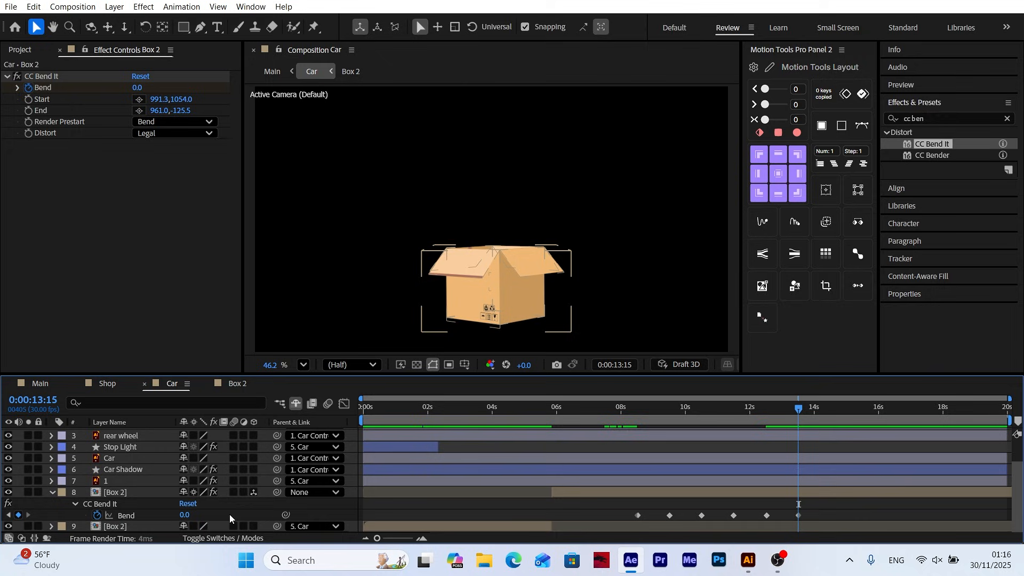
Apply Easy Ease to all of Box 2's Bend keyframes and preview the wobble
left_click_drag(825, 510, 632, 520)
right_click(669, 516)
left_click(448, 366)
left_click_drag(579, 409, 547, 411)
key("space")
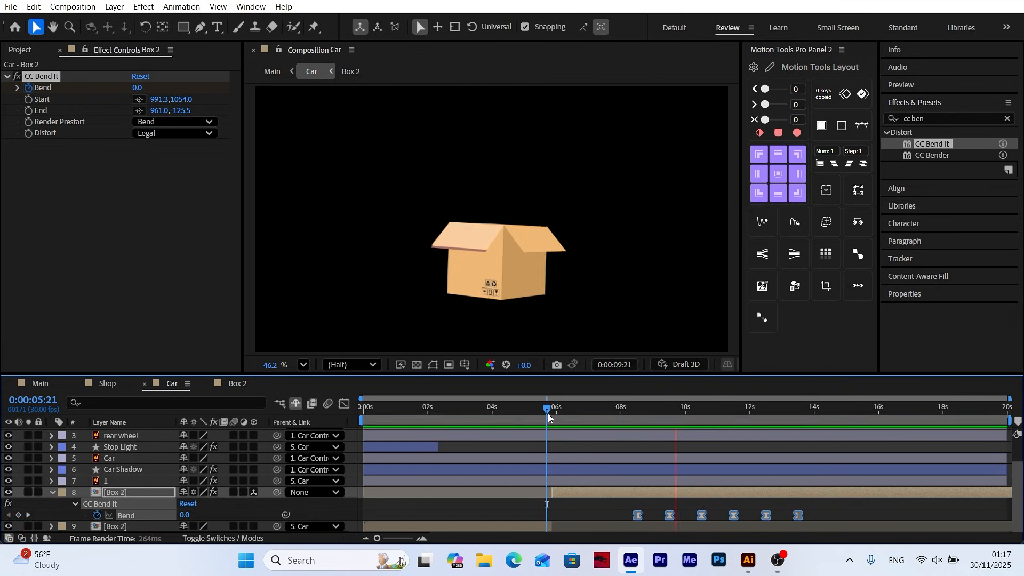
Move the Bend keyframes earlier and compress them to run from about 0:00:07:26 to about 0:00:11:15, and preview the result
left_click_drag(638, 515, 604, 516)
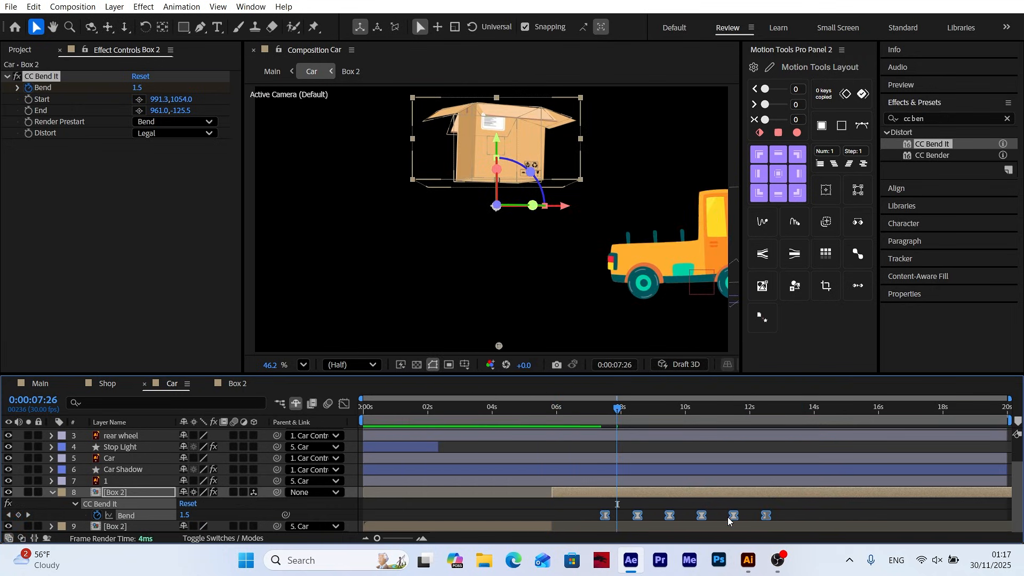
left_click_drag(765, 516, 680, 519)
left_click_drag(608, 522, 618, 524)
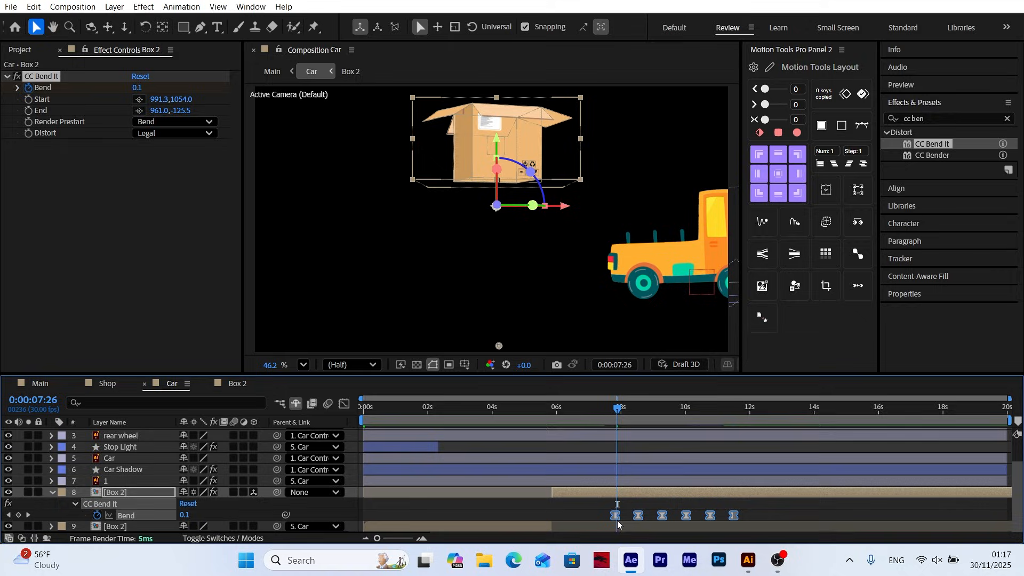
left_click(610, 446)
key("space")
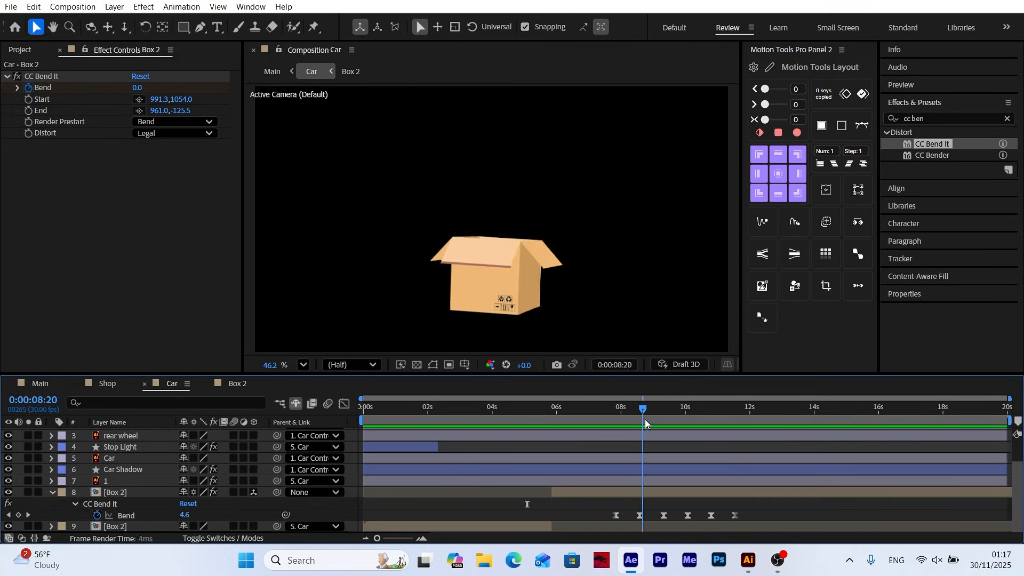
left_click_drag(644, 419, 719, 430)
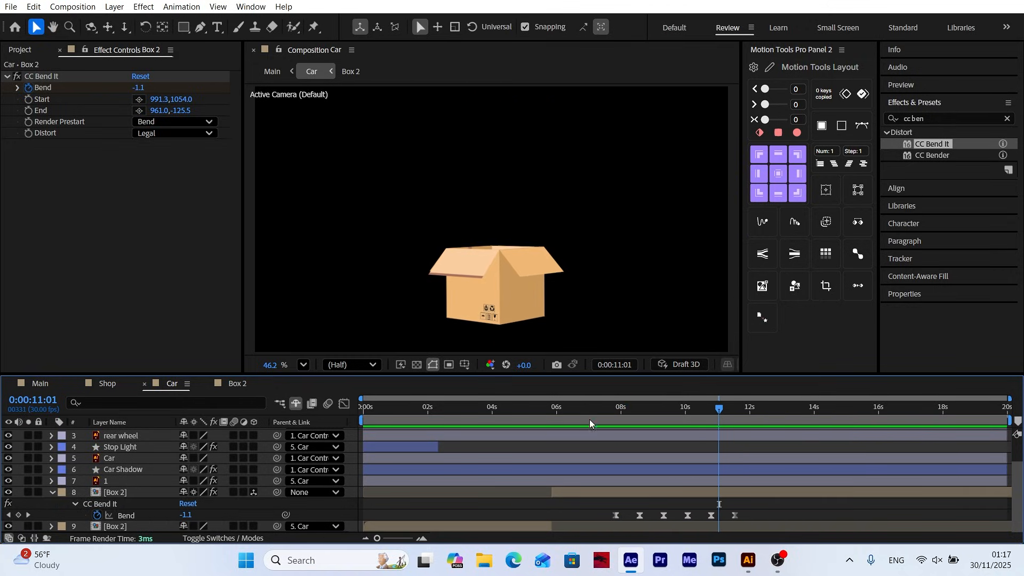
left_click(51, 491)
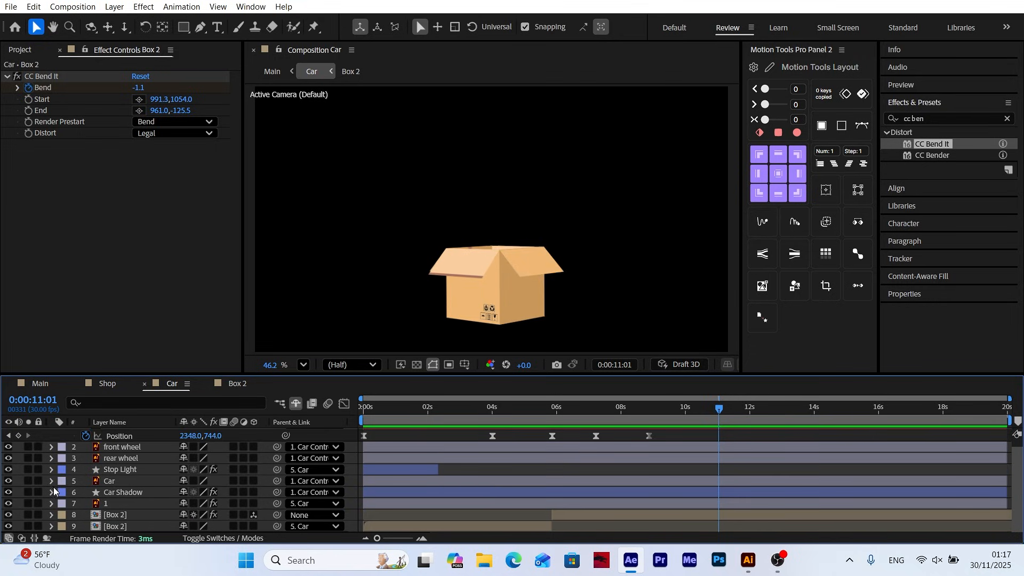
In the Box 2 composition, duplicate the Top 1.1 flap layer and reveal the rotation keyframes of both copies
scroll(475, 301, "up", 2)
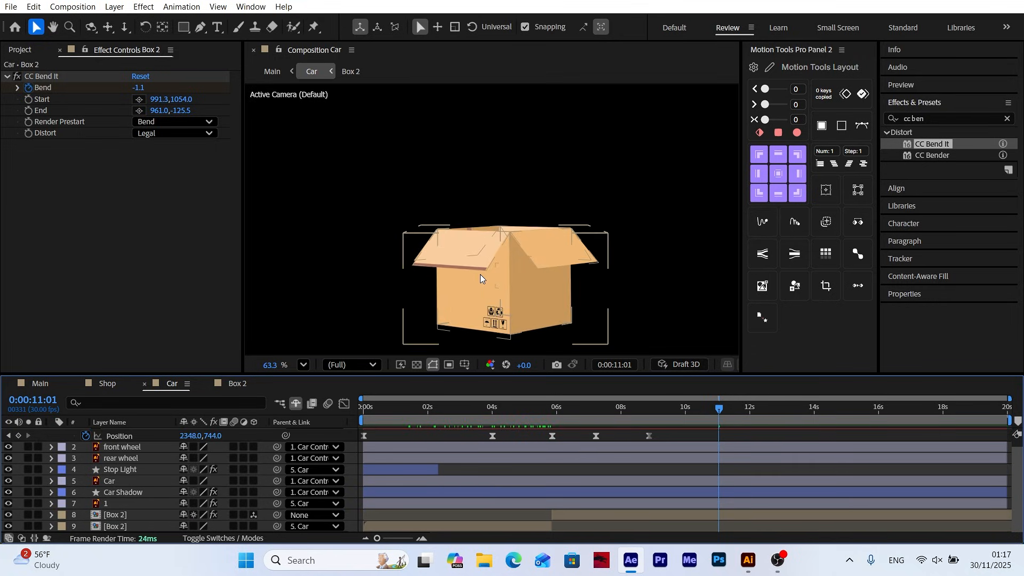
left_click(241, 384)
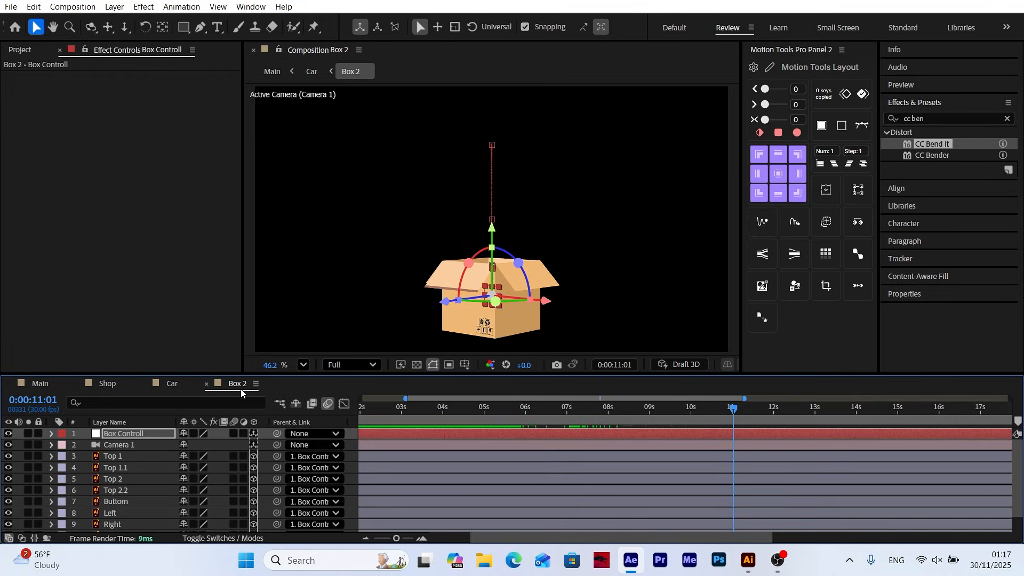
left_click(452, 346)
scroll(473, 247, "up", 4)
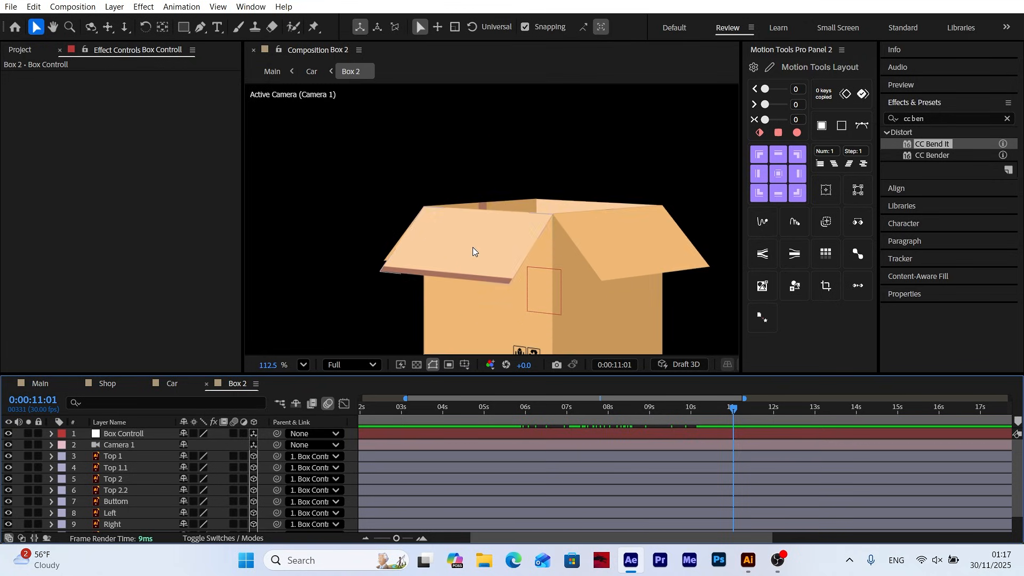
left_click(115, 468)
left_click(34, 7)
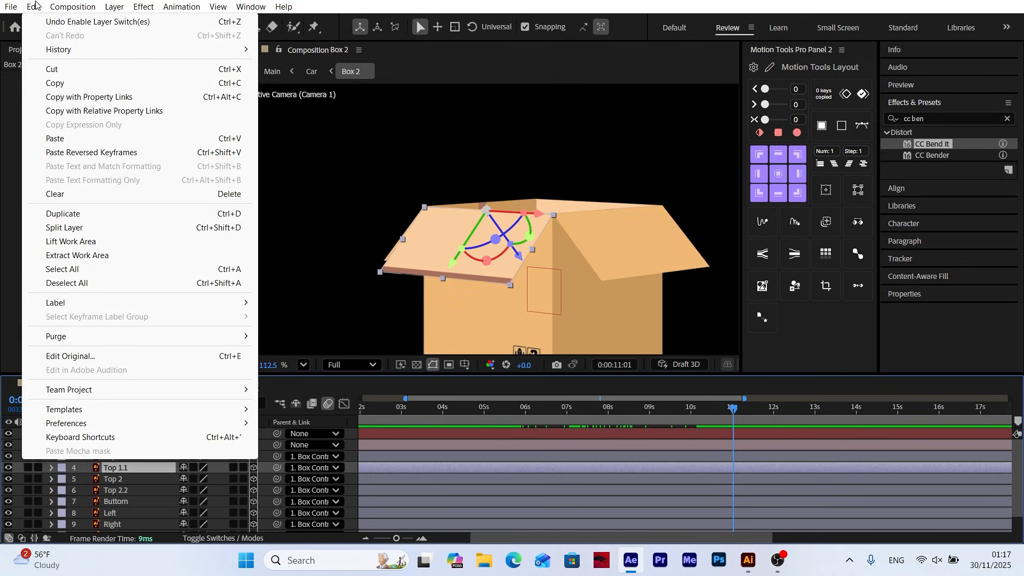
left_click(53, 208)
left_click(118, 479, "ctrl")
key("u")
Select all X Rotation keyframes of the lower copy, Top 1.1, and offset them to reach 244° at 0:00:09:17
left_click(537, 410)
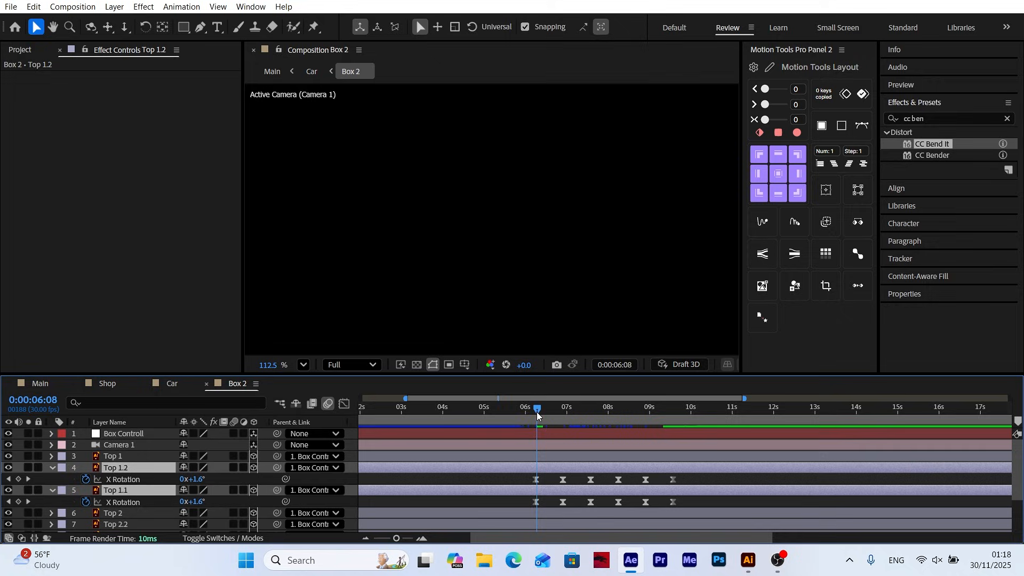
left_click_drag(696, 506, 521, 499)
left_click(304, 365)
left_click(328, 114)
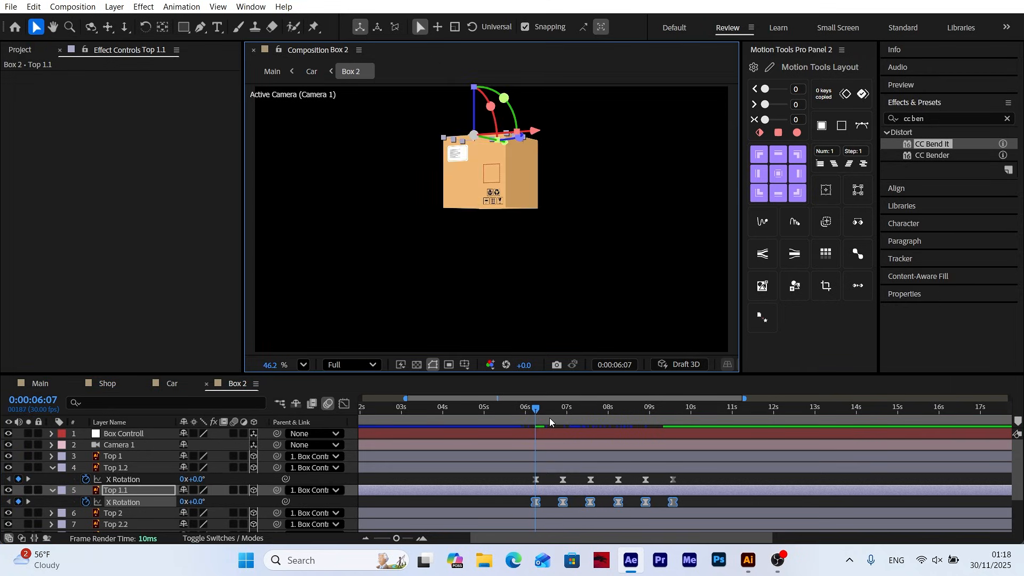
left_click_drag(550, 418, 673, 440)
left_click_drag(205, 503, 216, 502)
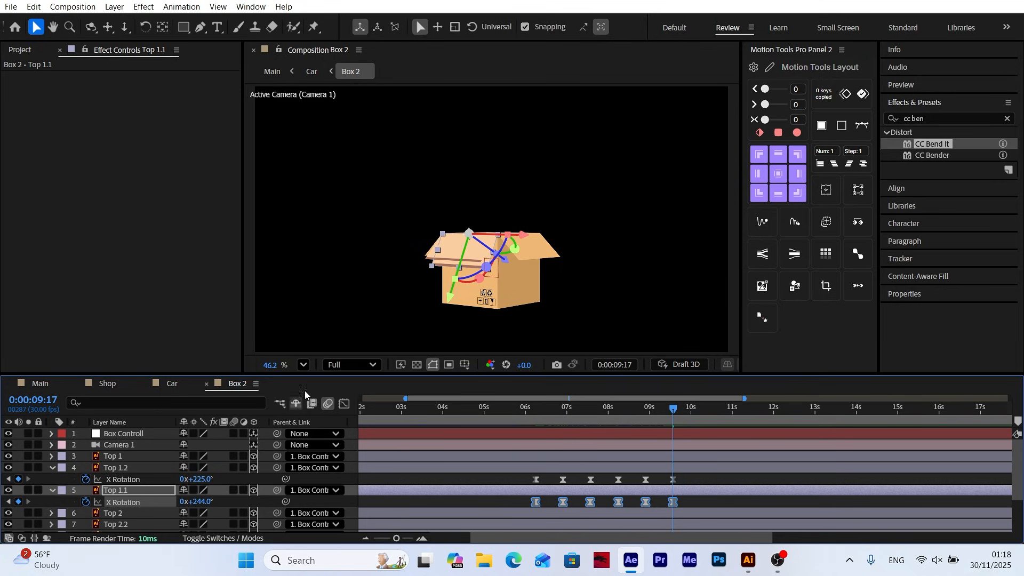
Apply the Fill effect to Top 1.1 and set its color to black (000000)
left_click(304, 365)
left_click(334, 101)
scroll(498, 335, "up", 2)
left_click(115, 490)
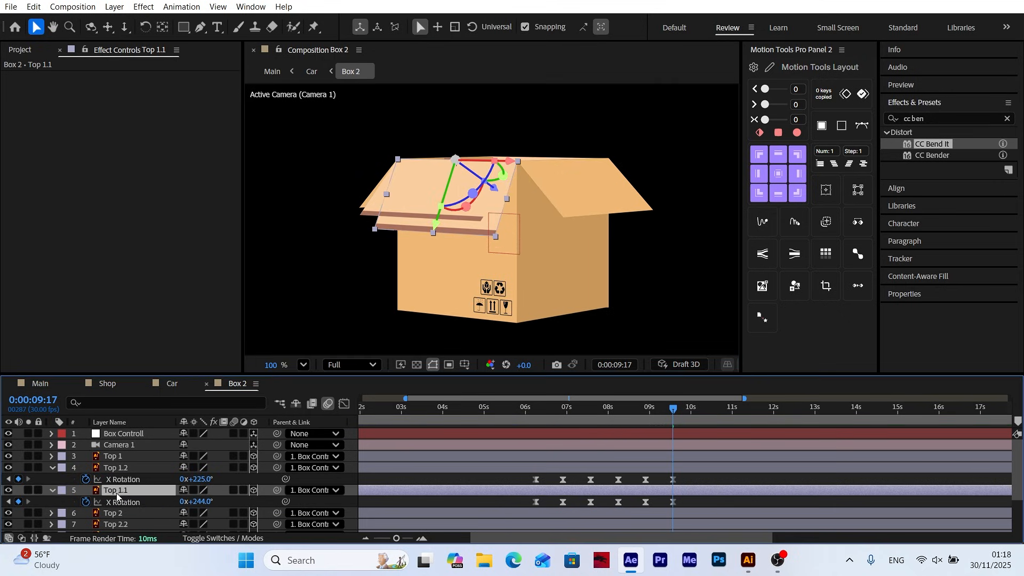
left_click_drag(938, 119, 865, 125)
type("fill")
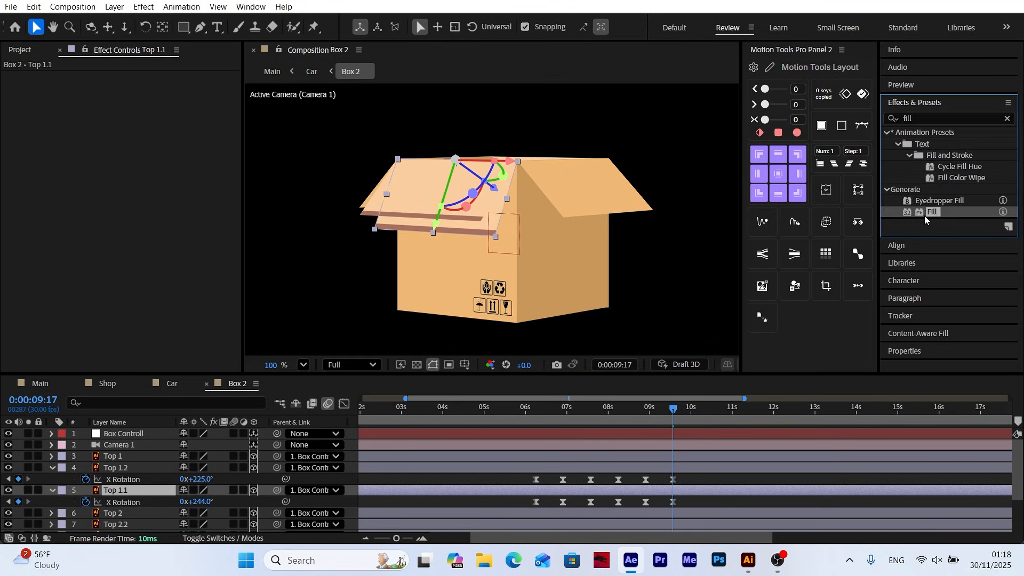
left_click_drag(924, 215, 122, 491)
left_click(139, 111)
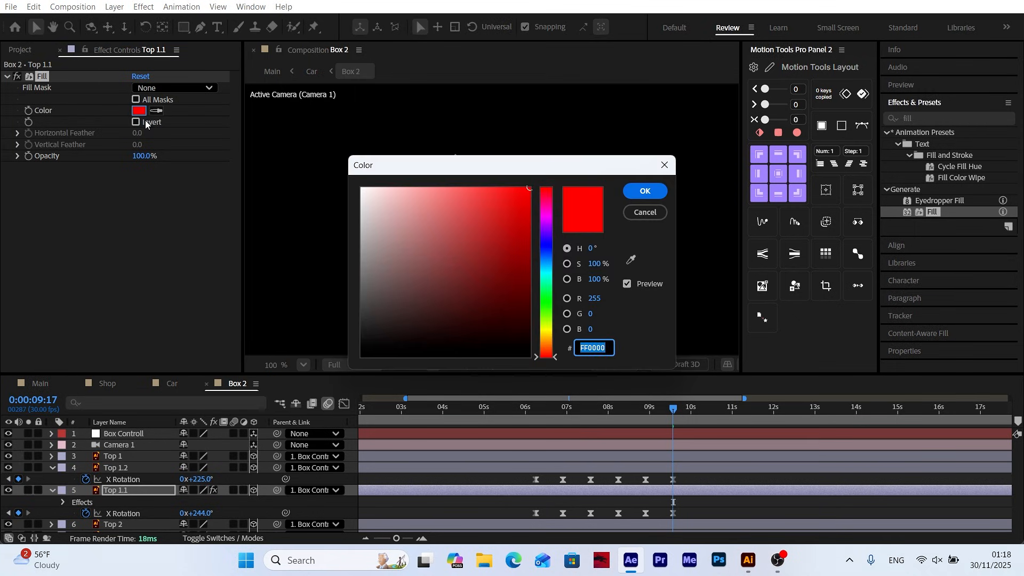
type("000000")
left_click(636, 193)
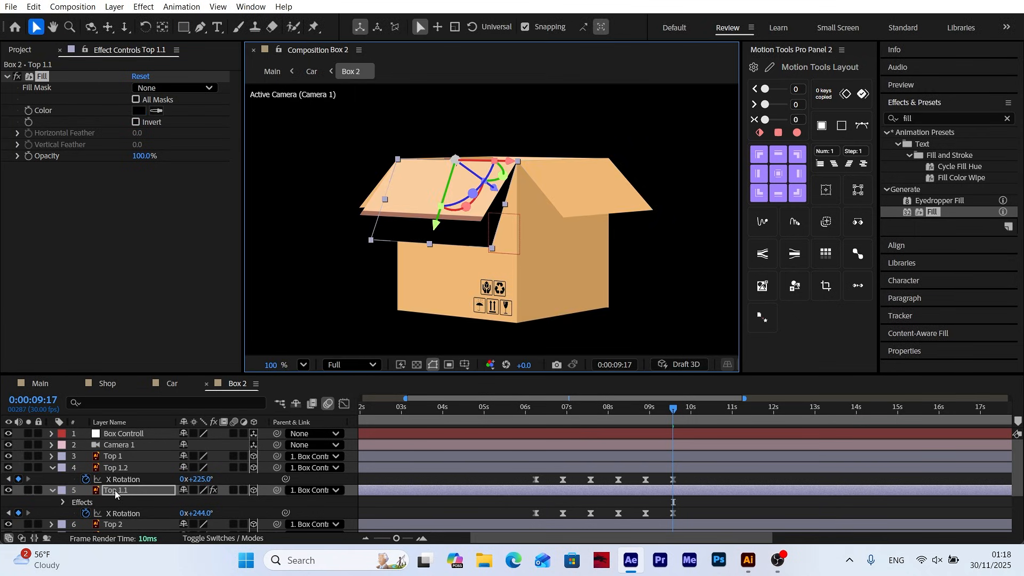
Set Top 1.1's blending mode to Multiply and its opacity to 50%
left_click(115, 491)
key("F4")
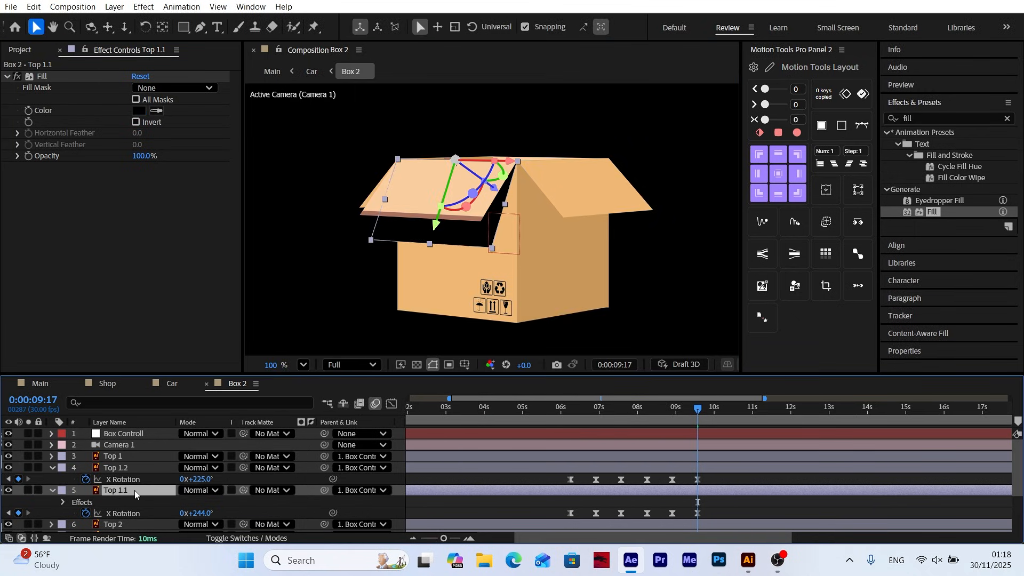
left_click(197, 491)
left_click(260, 72)
key("t")
left_click(191, 501)
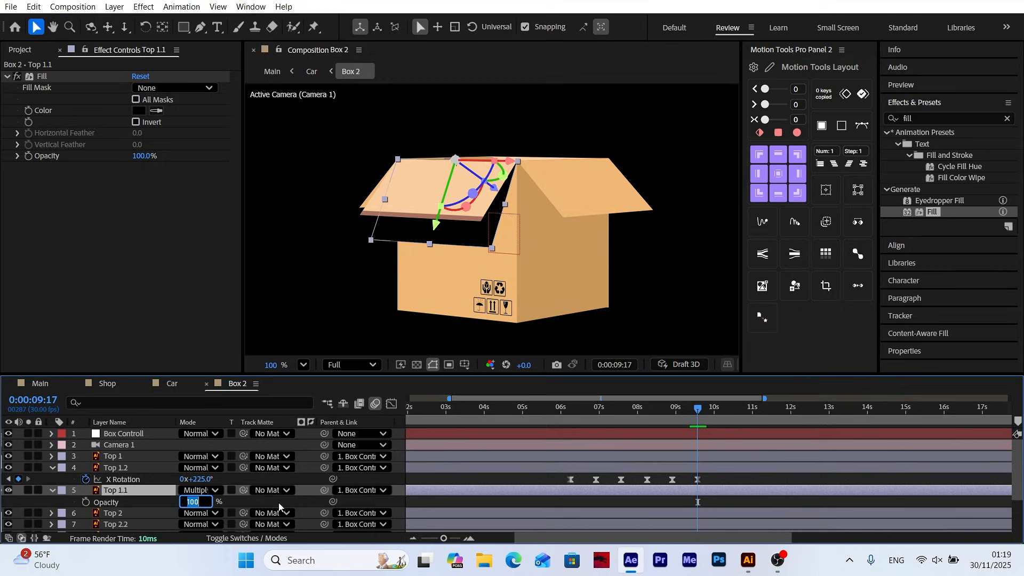
type("50")
key("Return")
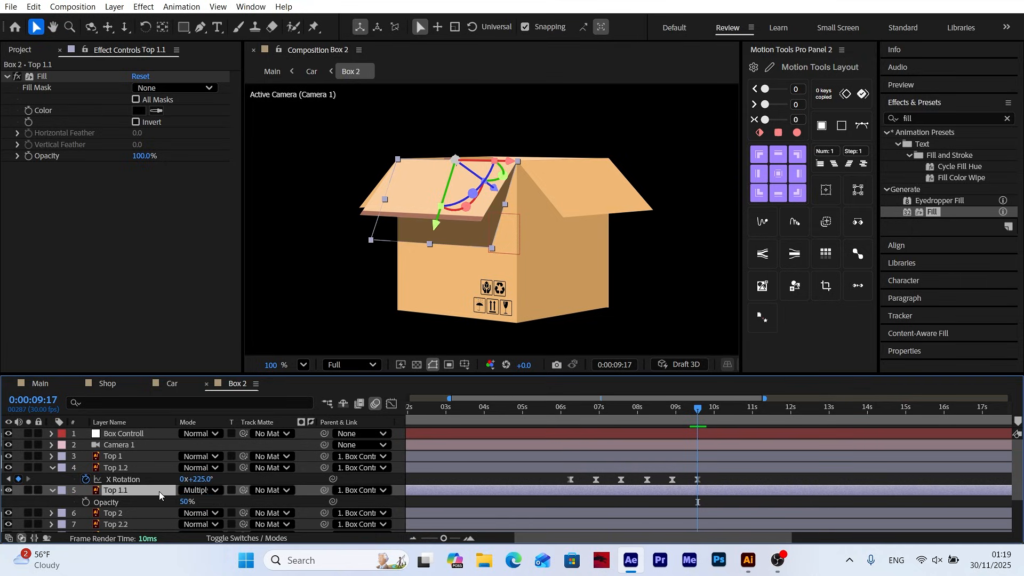
left_click(353, 500)
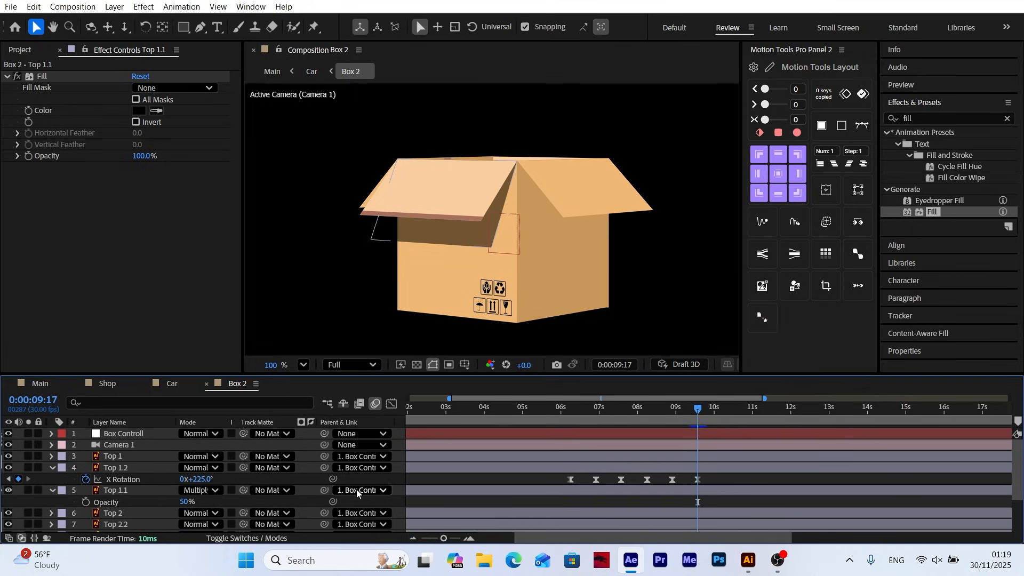
Scrub through the flap shadow's motion and turn on the transparency grid to inspect where it extends beyond the box
left_click_drag(600, 408, 749, 422)
scroll(519, 206, "down", 2)
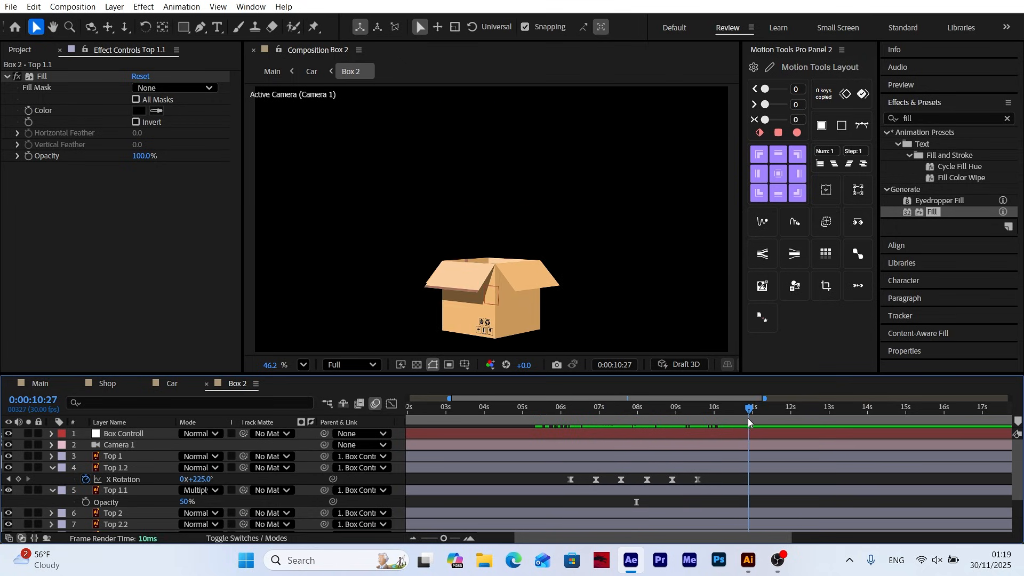
left_click(418, 365)
scroll(459, 276, "up", 4)
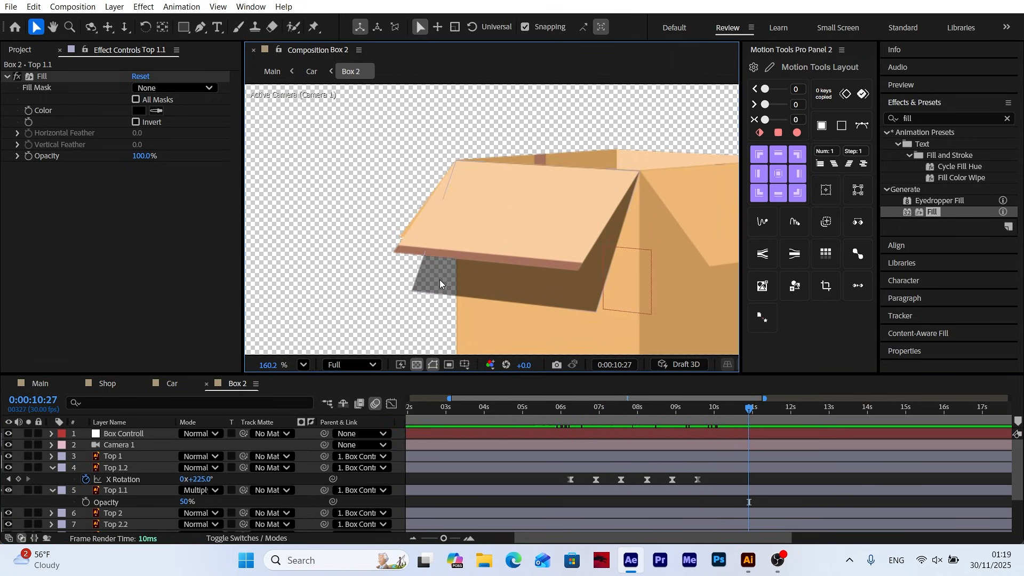
scroll(492, 302, "down", 1)
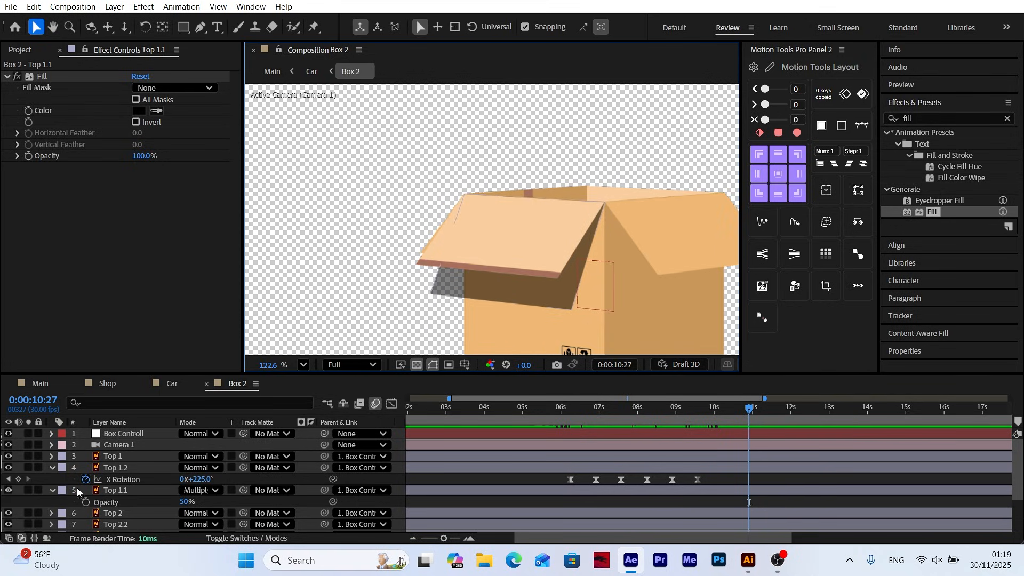
Duplicate the Left Logo layer and place the copy directly above Top 1.1 in the layer stack
left_click(53, 468)
left_click(52, 479)
left_click(498, 335)
scroll(153, 482, "down", 2)
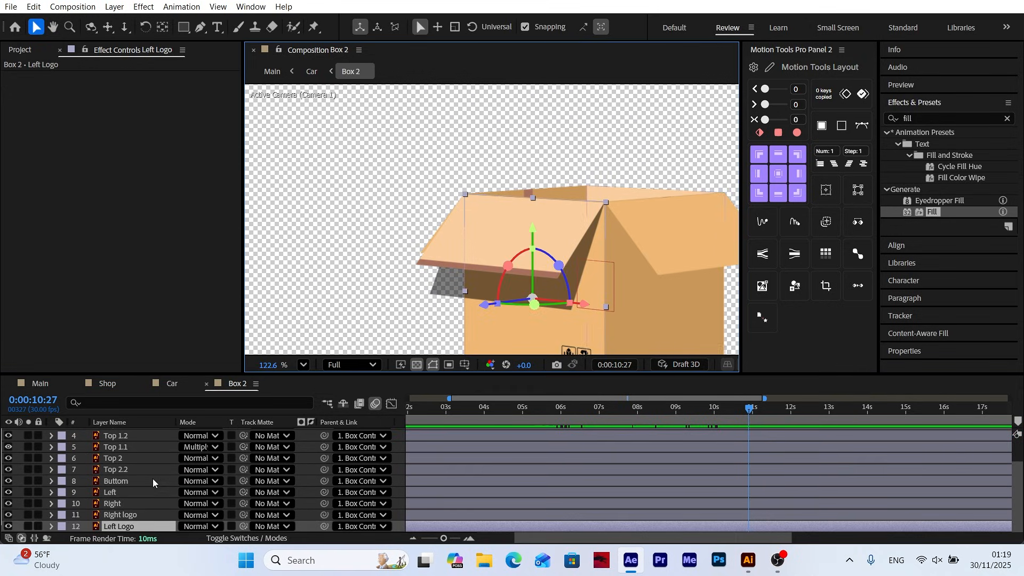
left_click(10, 526)
left_click(10, 527)
left_click(10, 526)
left_click(10, 526)
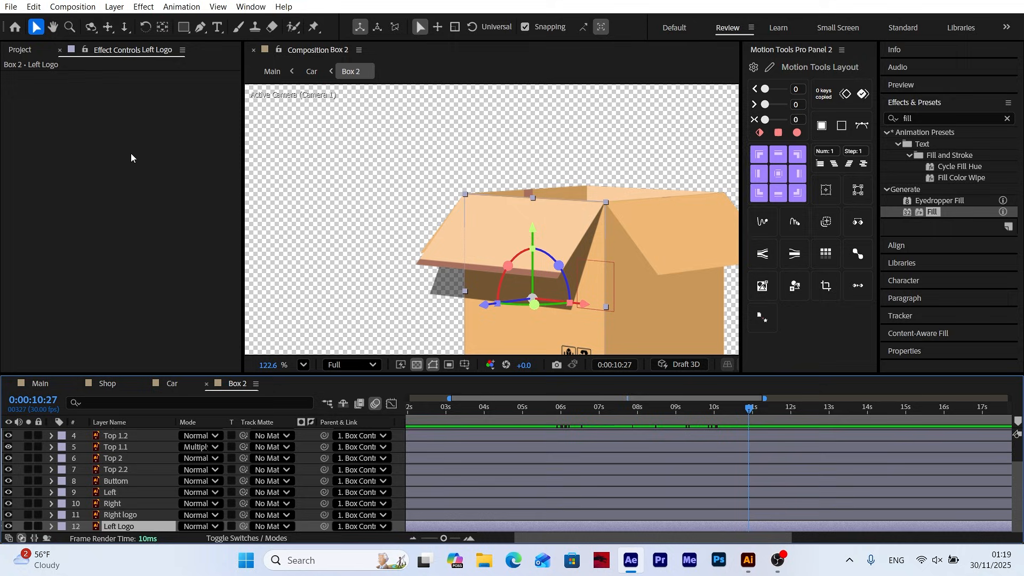
left_click(33, 7)
left_click(53, 213)
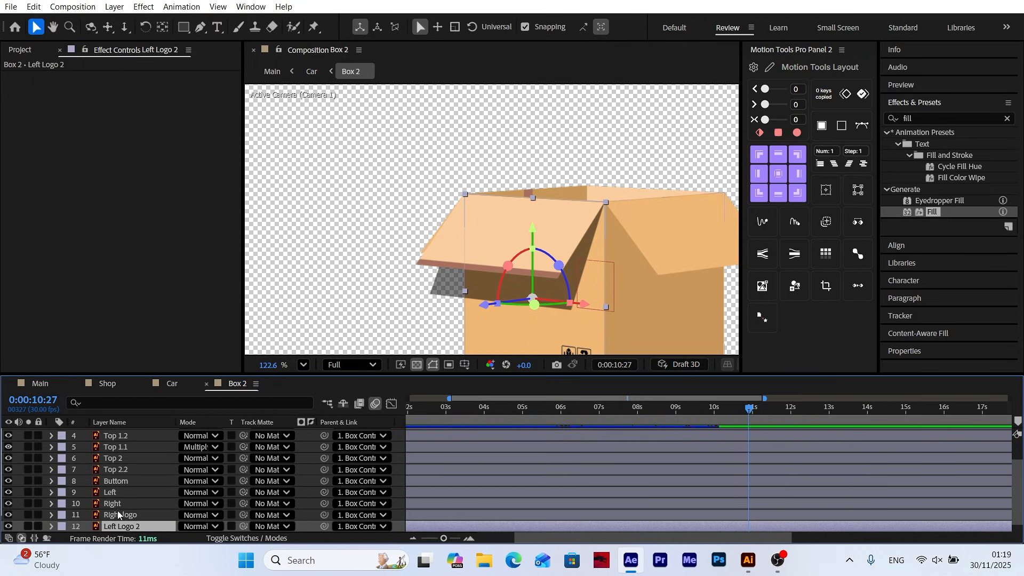
left_click_drag(115, 528, 130, 446)
Assign Left Logo 2 as the track matte of Top 1.1 and preview the clipped shadow
left_click(119, 461)
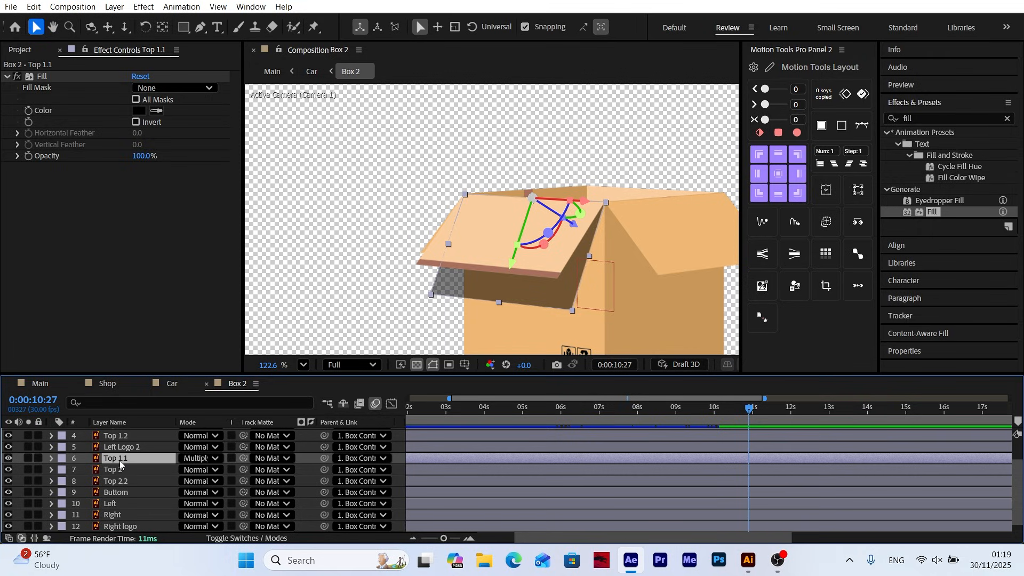
left_click_drag(243, 459, 123, 447)
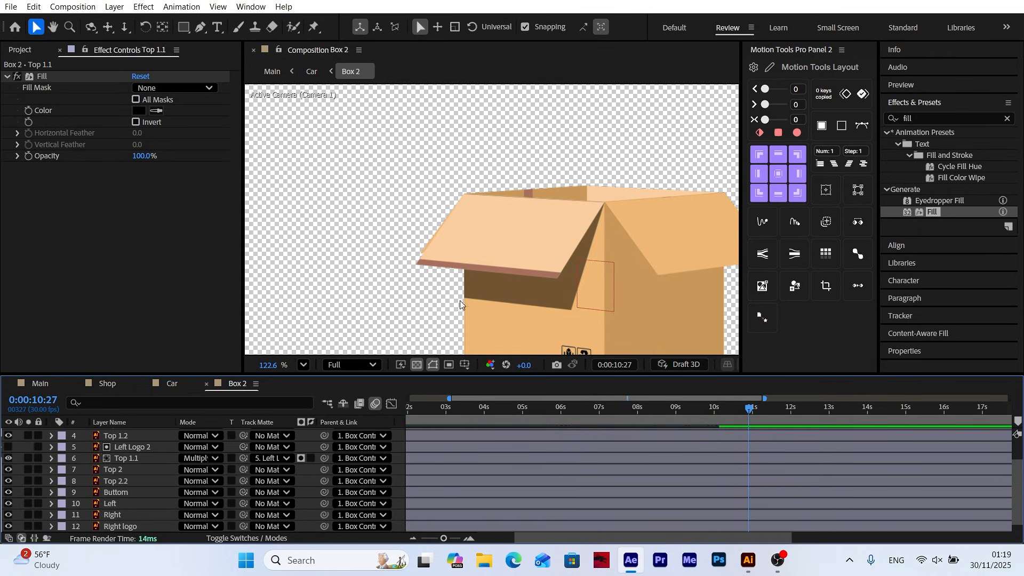
left_click(303, 365)
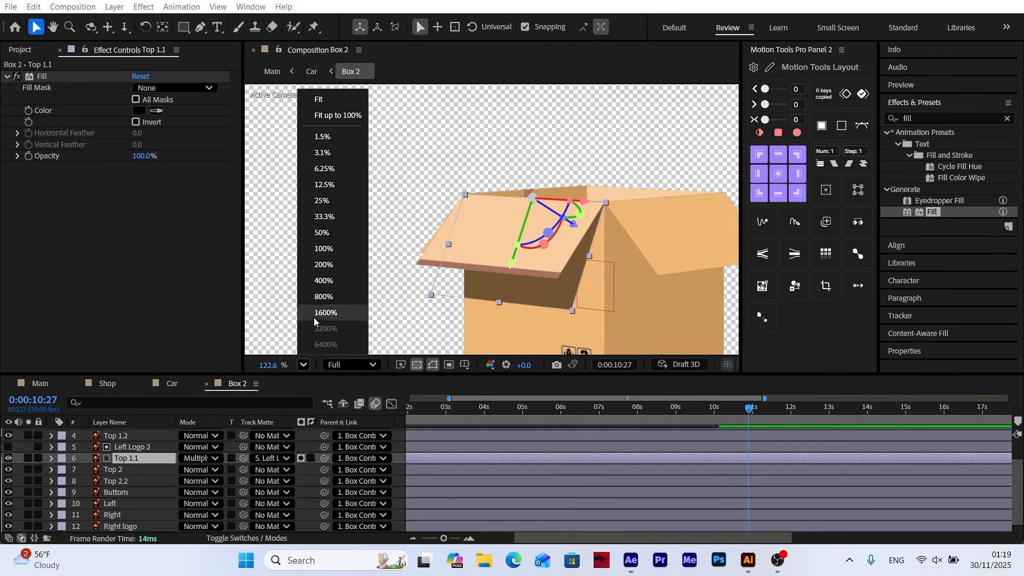
left_click(334, 118)
mouse_move(743, 415)
left_mouse_down()
mouse_move(541, 421)
mouse_move(708, 399)
mouse_move(693, 405)
mouse_move(726, 410)
left_mouse_up()
left_click(393, 470)
key("space")
left_click_drag(591, 412, 723, 411)
Duplicate Top 2.2 and offset the lower copy's Y Rotation keyframes to reach -239° at 0:00:09:26
left_click(137, 482)
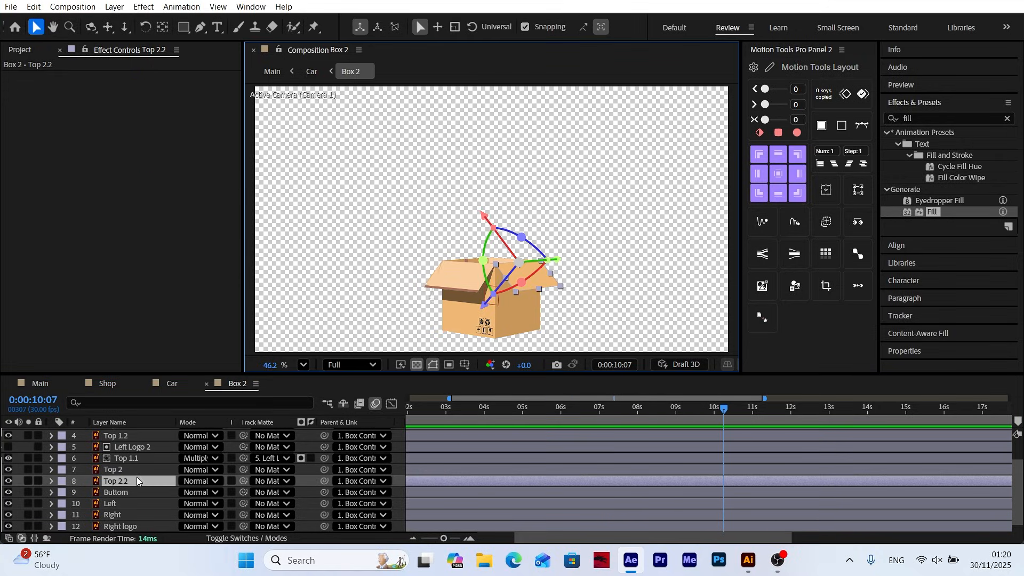
left_click(39, 9)
left_click(88, 204)
left_click(134, 493, "shift")
key("u")
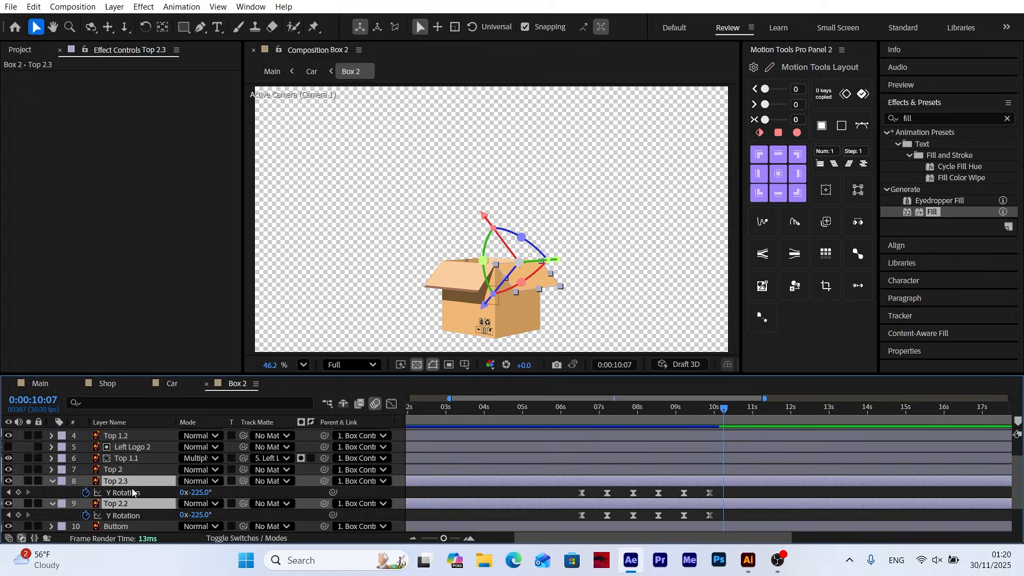
key("j")
left_click(147, 515)
left_click_drag(200, 515, 192, 516)
Copy the black Fill effect from Top 1.1 and paste it onto Top 2.2
left_click(133, 449)
left_click(131, 459)
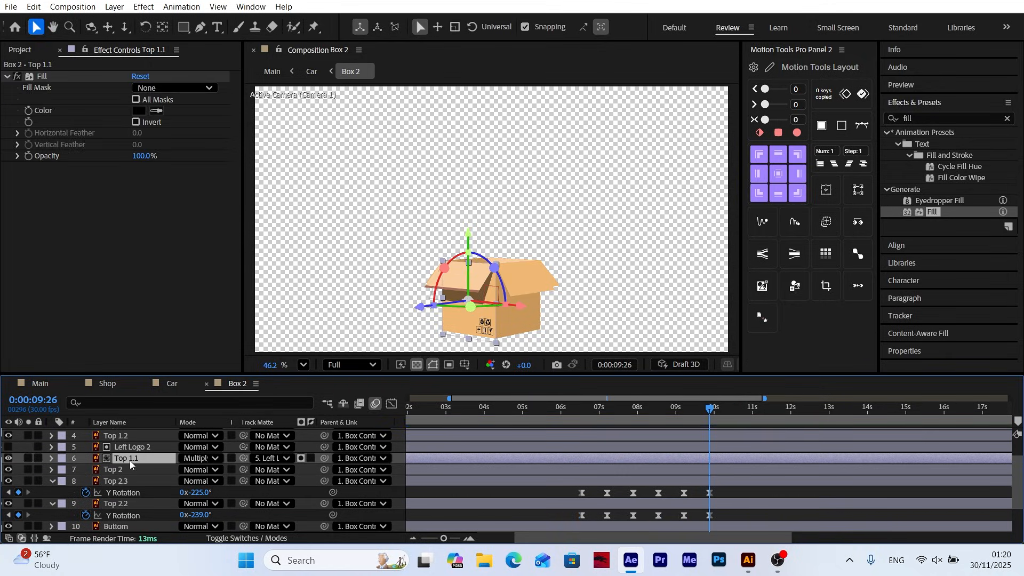
left_click(37, 77)
left_click(34, 8)
left_click(56, 83)
left_click(125, 505)
left_click(34, 8)
left_click(54, 139)
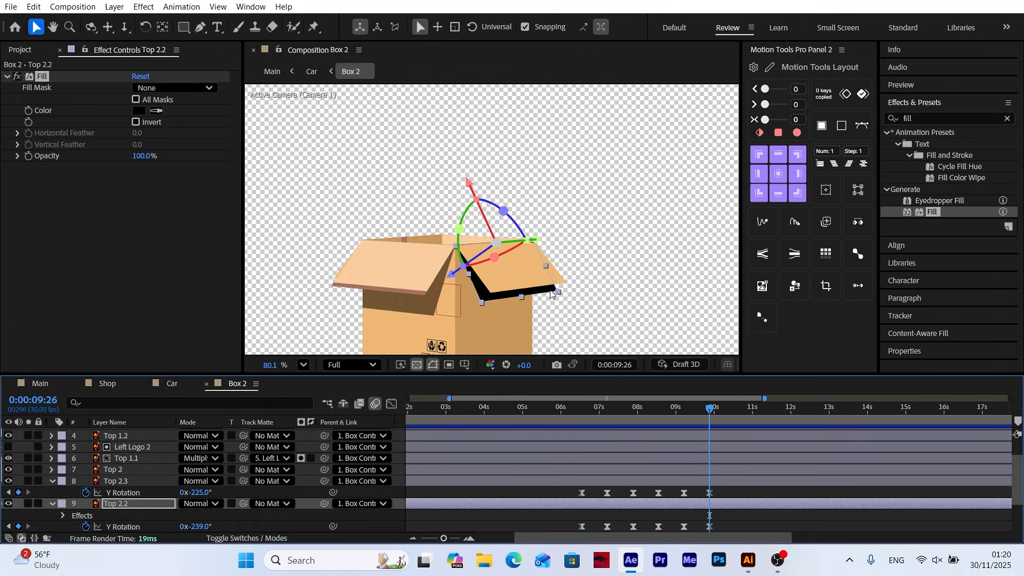
Make Top 2.2 semi-transparent by lowering its opacity and set its blending mode to Multiply
key("t")
left_click(51, 470)
left_click(52, 447)
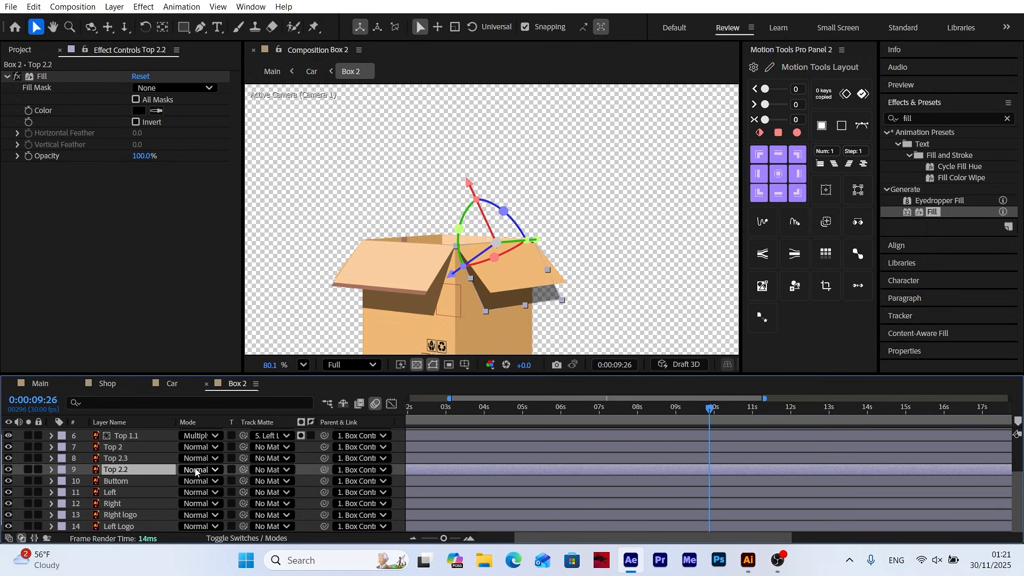
left_click(201, 470)
left_click(240, 115)
left_click(498, 324)
Duplicate the Right layer, place the copy above Top 2.2 and assign it as Top 2.2's track matte
left_click(105, 504)
left_click(34, 7)
left_click(65, 214)
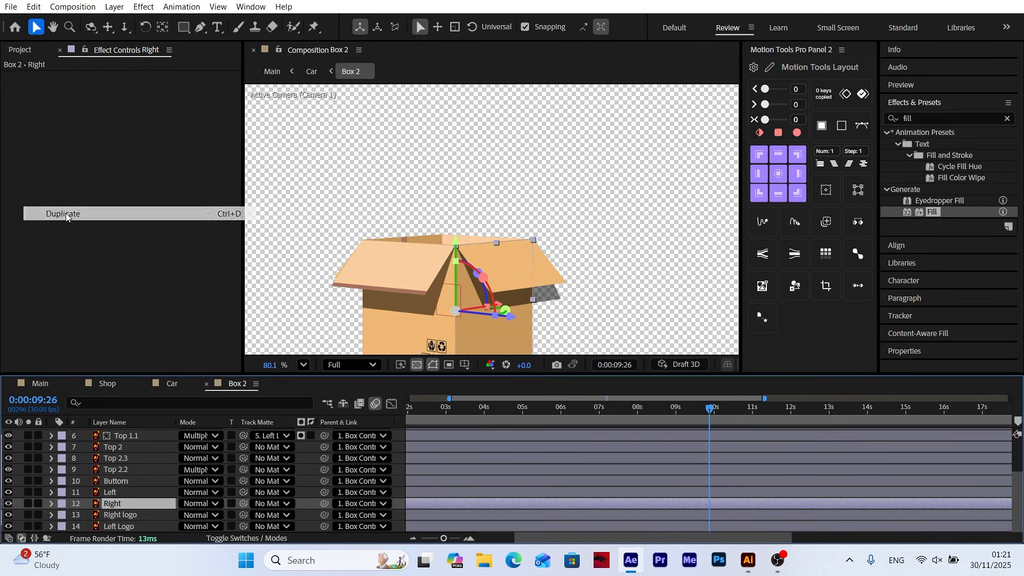
left_click_drag(114, 504, 118, 466)
left_click(122, 481)
left_click_drag(244, 482, 125, 470)
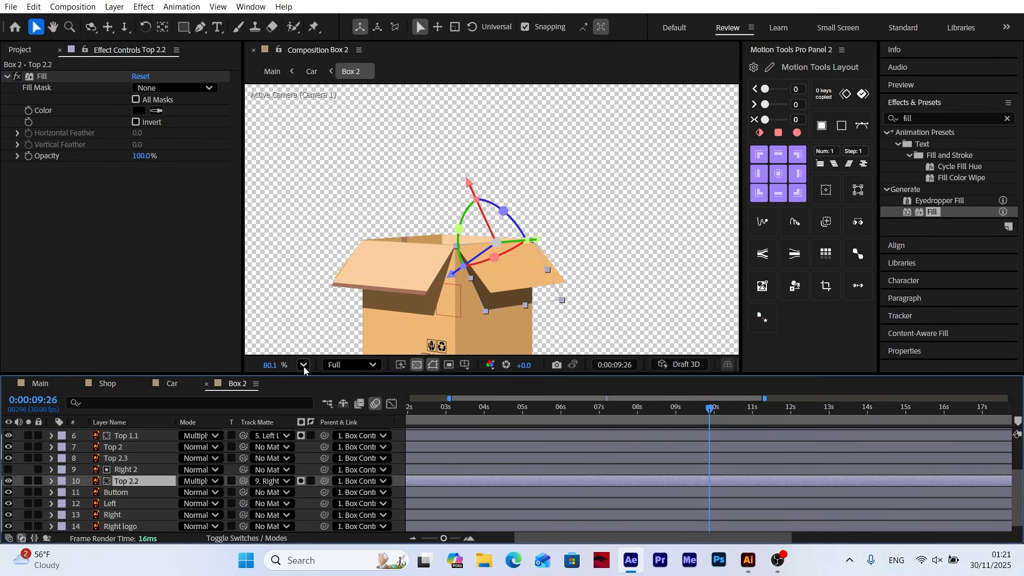
Preview the Box 2 animation with both flap shadows from the start and switch to the Main composition
left_click(303, 365)
left_click(318, 376)
left_click_drag(443, 539, 416, 538)
left_click_drag(454, 410, 334, 417)
key("space")
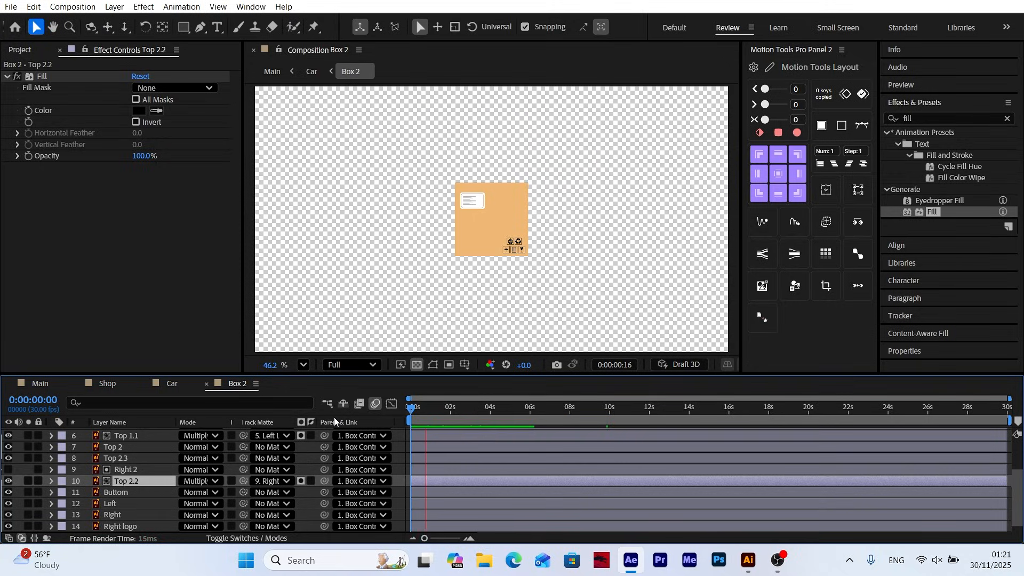
left_click(556, 410)
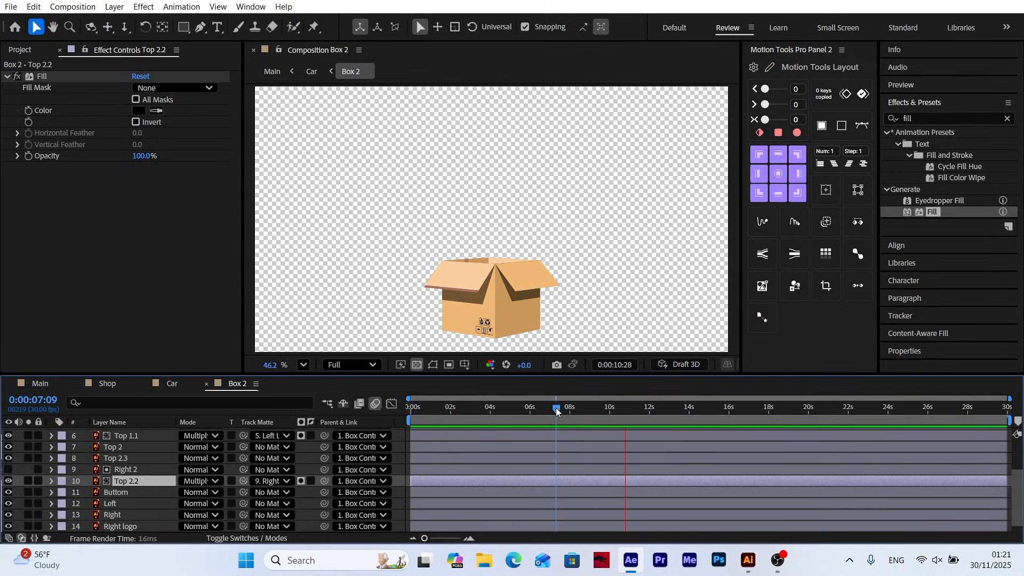
left_click_drag(556, 408, 626, 411)
left_click(402, 457)
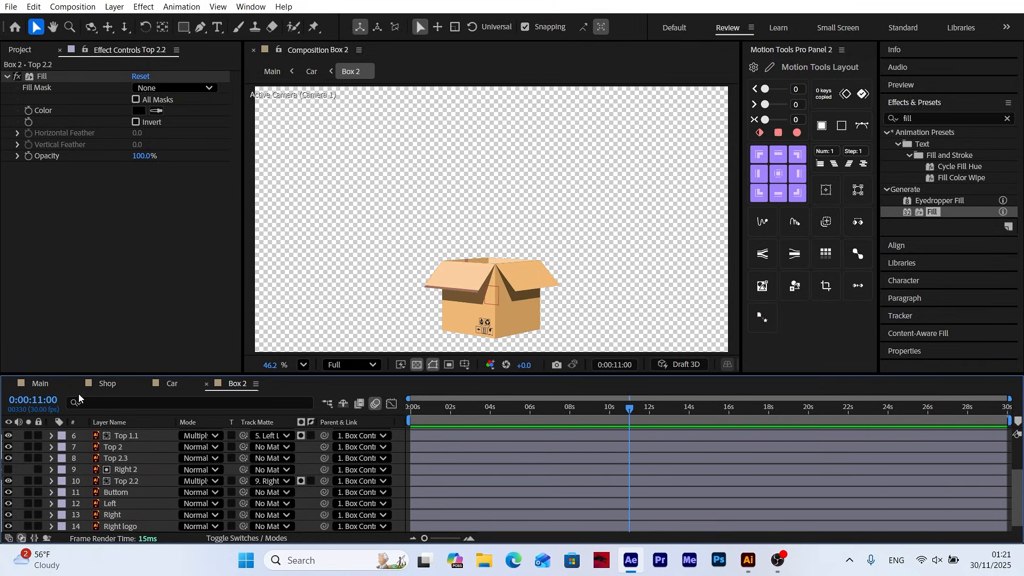
left_click(51, 383)
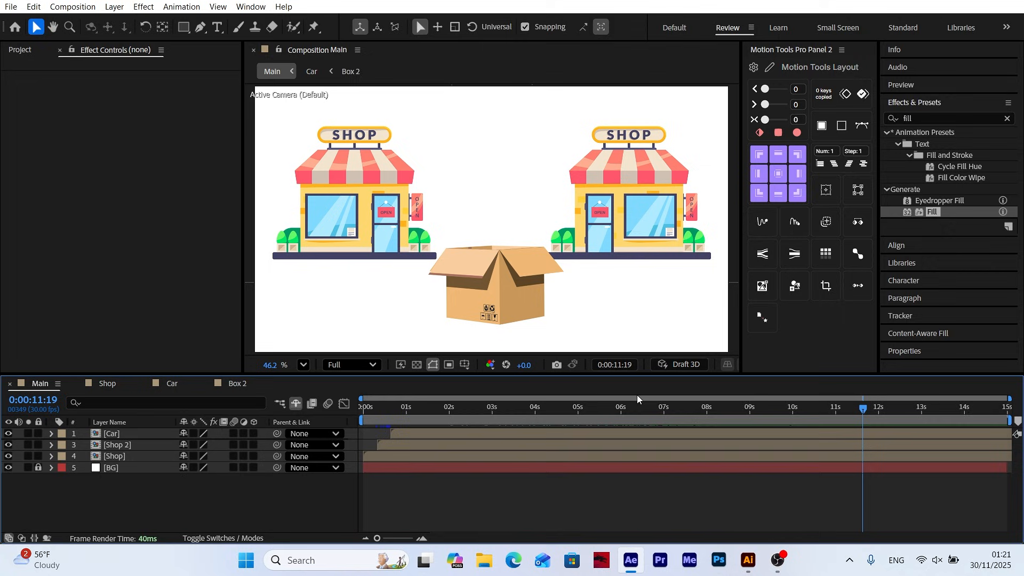
Preview the Main composition from the start and return to 0:00:11:01, where the box stands open on the ground
left_click_drag(732, 408, 248, 522)
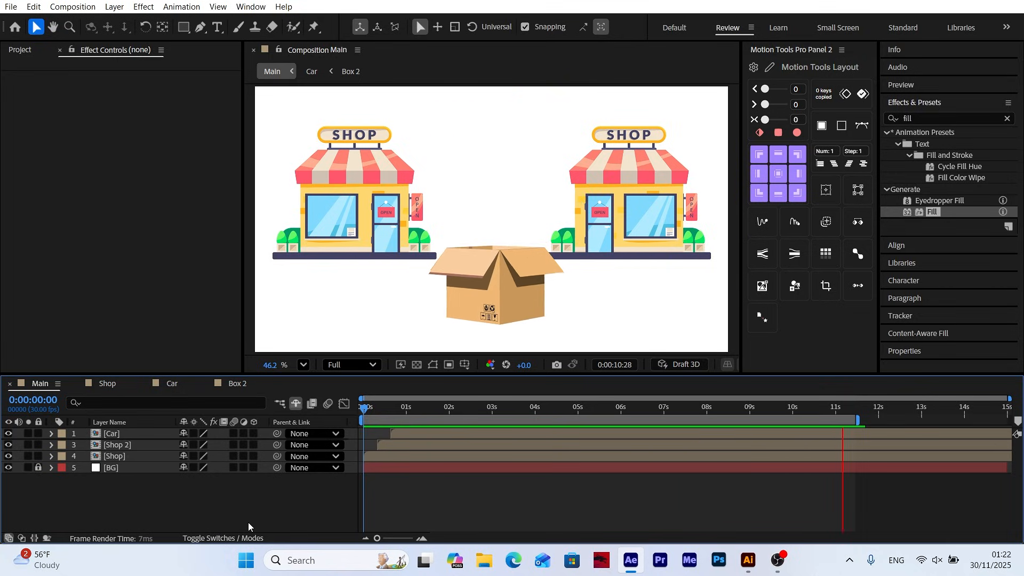
left_click_drag(575, 415, 836, 414)
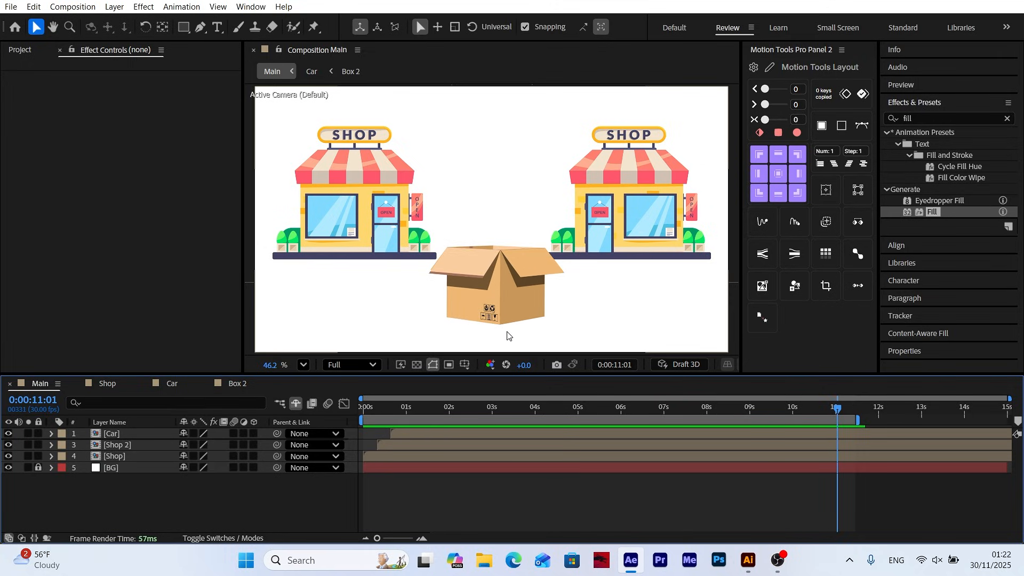
Draw a black ellipse without a stroke over the lower half of the box using the Ellipse tool
left_click_drag(183, 26, 234, 57)
left_click(419, 27)
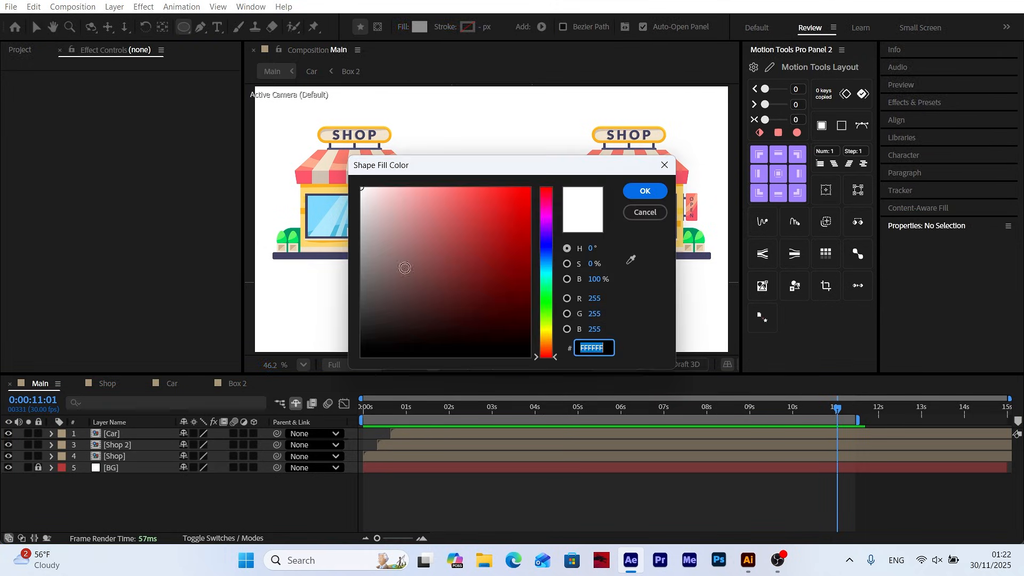
left_click_drag(404, 267, 363, 357)
key("Return")
left_click(283, 474)
mouse_move(442, 292)
left_mouse_down()
mouse_move(539, 352)
mouse_move(555, 347)
left_mouse_up()
key("v")
left_click(105, 433)
key("u")
left_click_drag(984, 433, 390, 431)
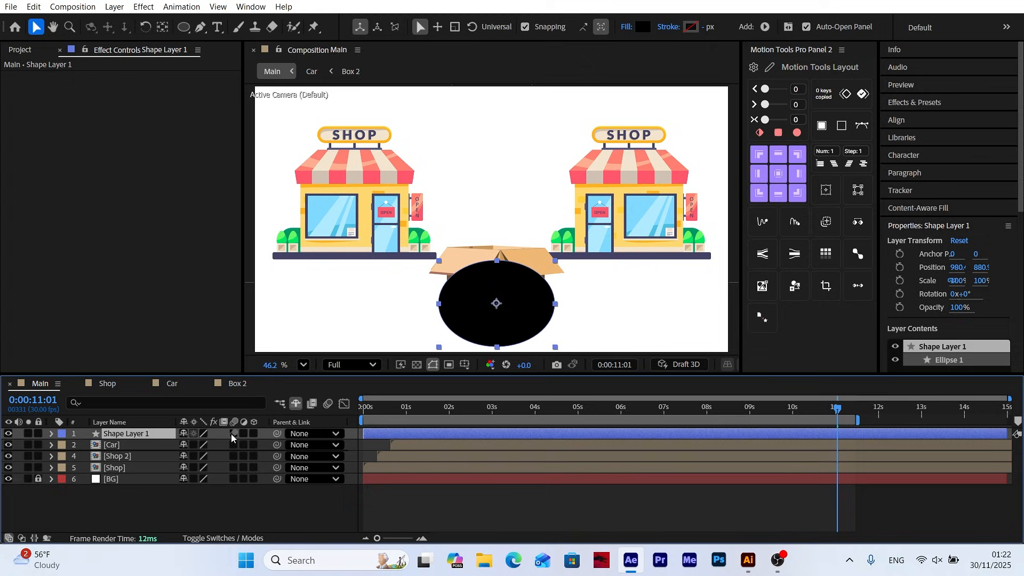
Make the ellipse layer 3D, orient it to 270° so it lies flat, and lower it to the base of the box
left_click(254, 434)
left_click_drag(498, 288, 498, 260)
scroll(502, 280, "up", 4)
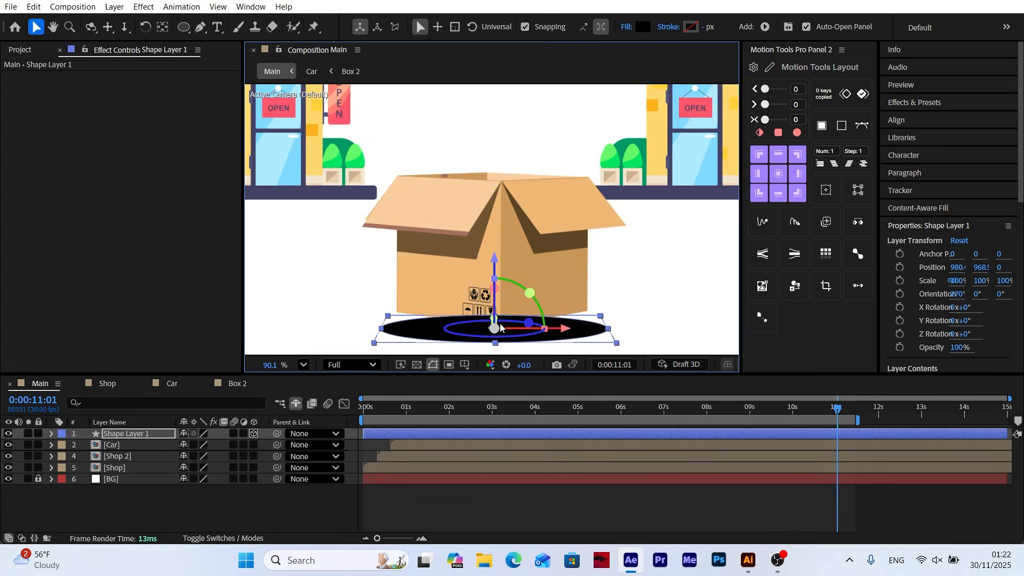
Place Shape Layer 1 below the Car layer, then stretch the ellipse in depth and push it back under the box
left_click_drag(126, 433, 120, 454)
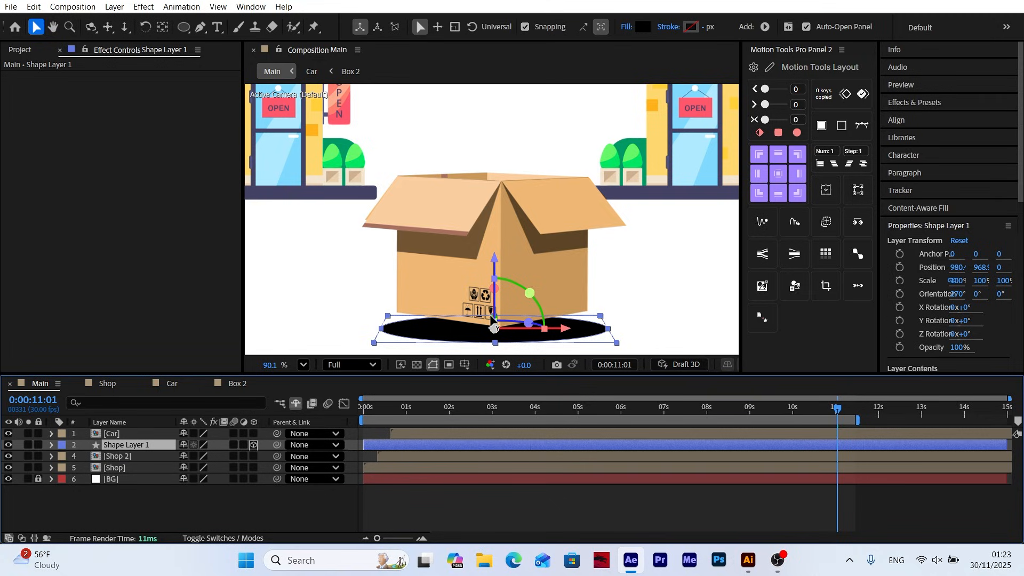
mouse_move(491, 316)
left_mouse_down()
mouse_move(491, 306)
mouse_move(495, 337)
mouse_move(490, 304)
left_mouse_up()
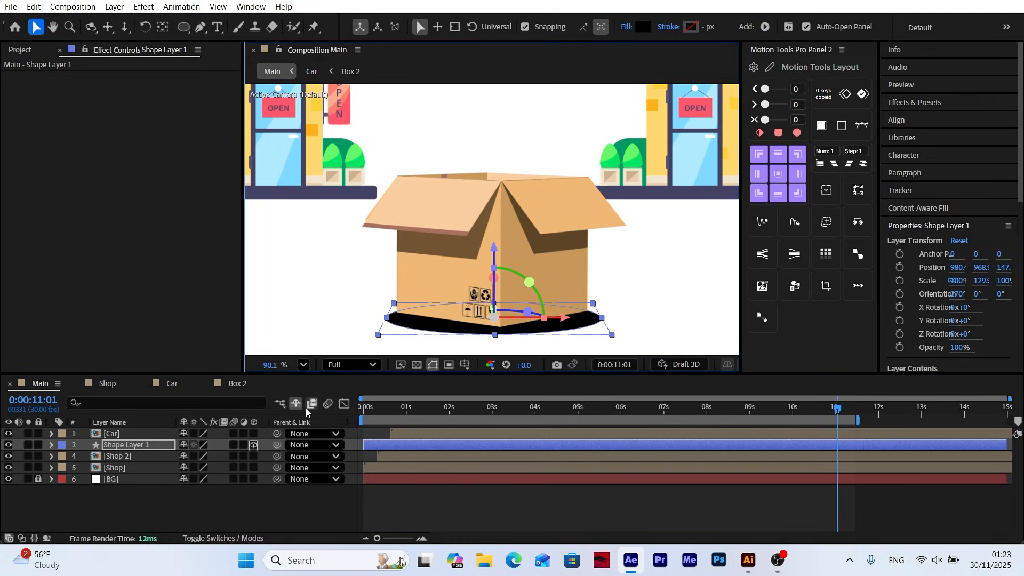
left_click(237, 511)
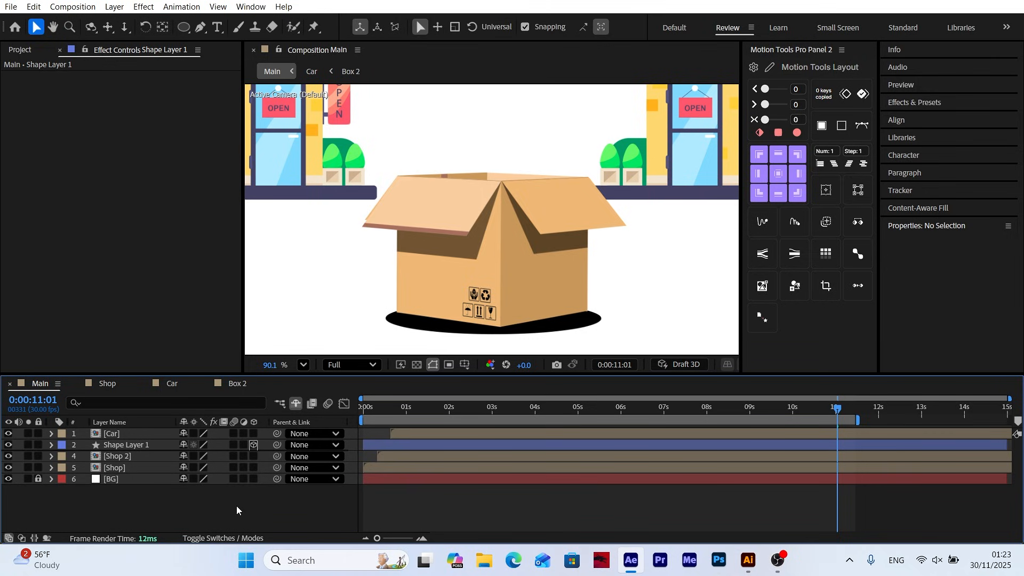
Find the Fast Box Blur effect and apply it to Shape Layer 1
left_click(120, 445)
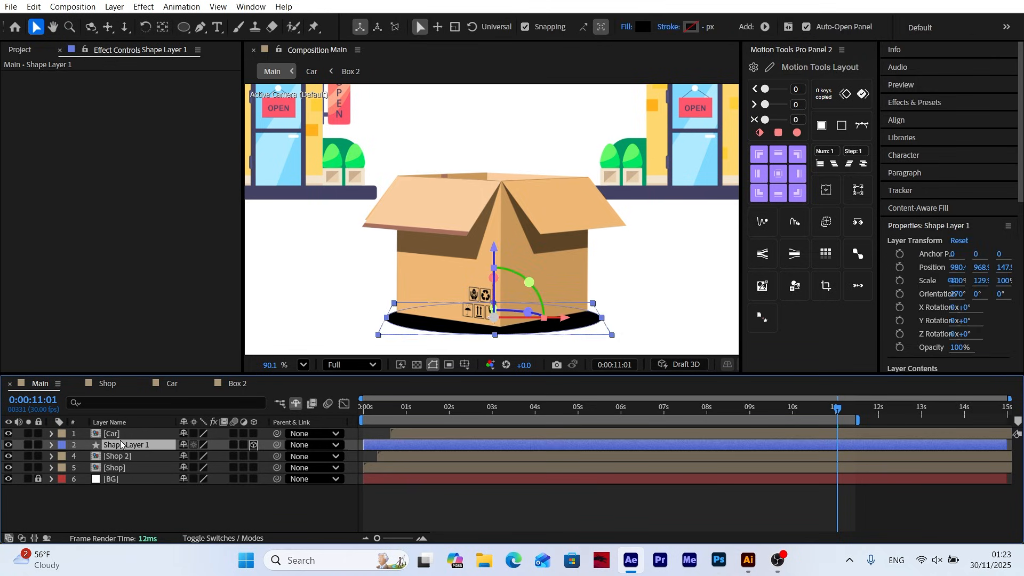
left_click(919, 103)
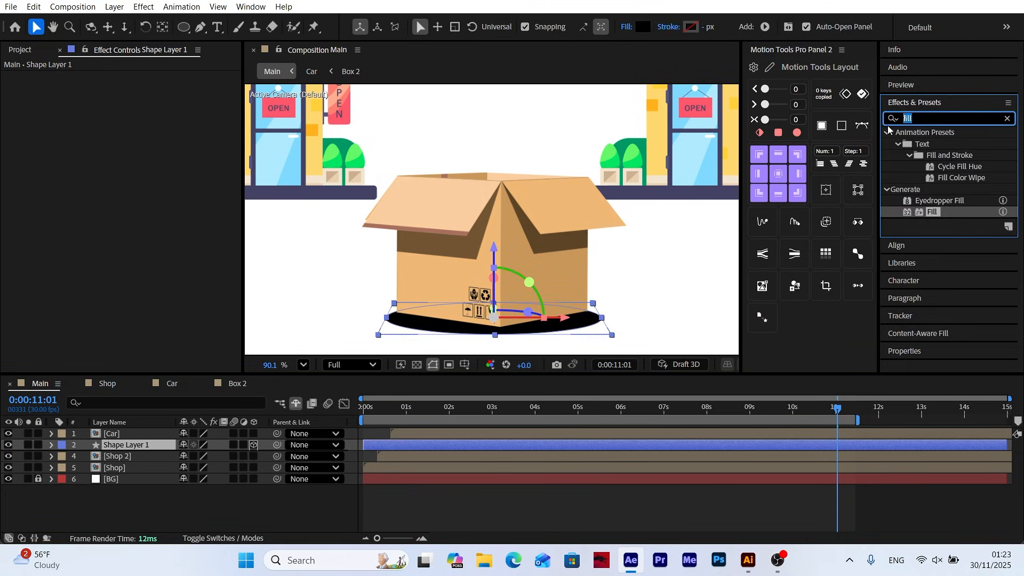
type("fas")
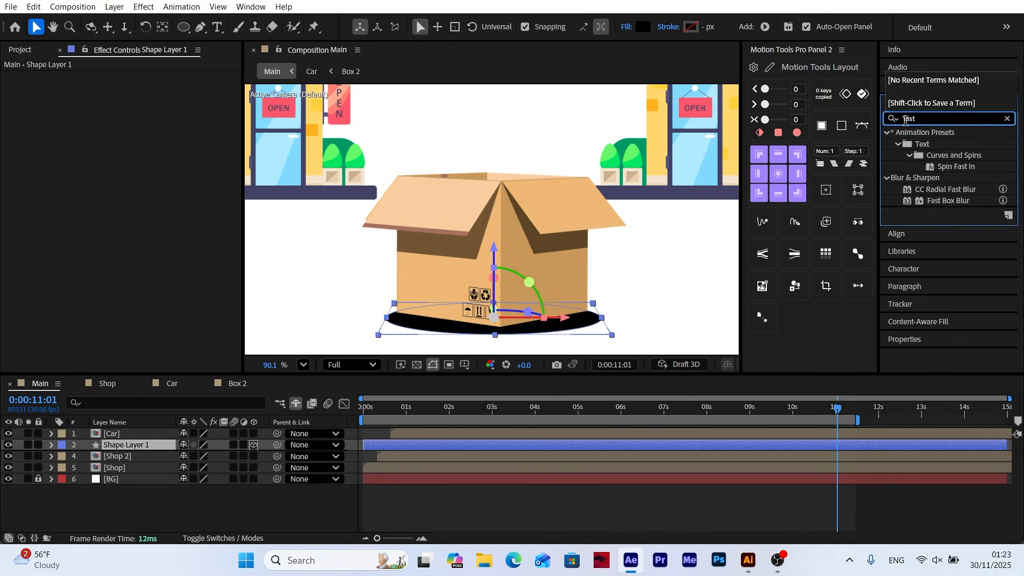
type("t")
left_click_drag(948, 201, 119, 451)
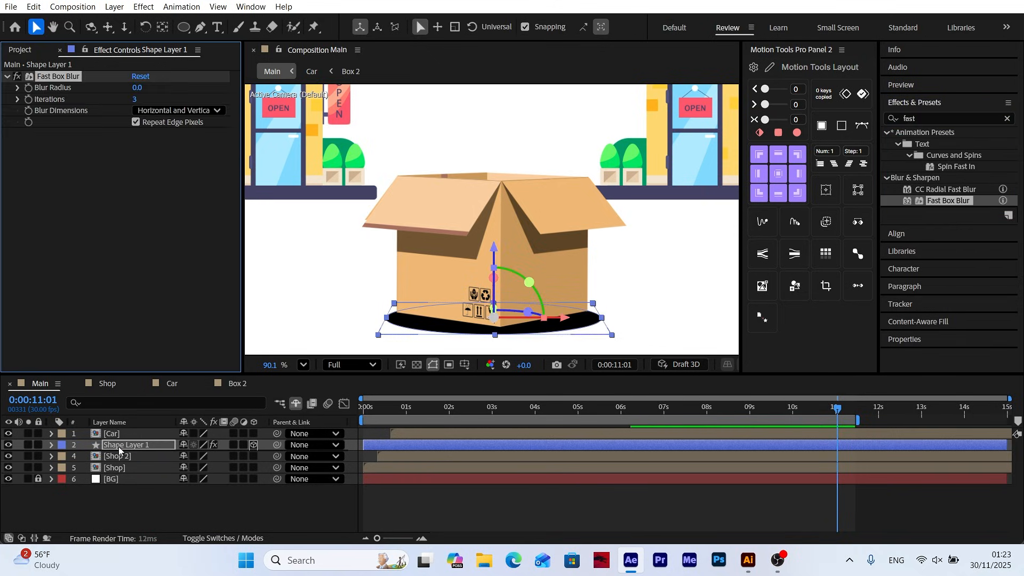
Turn off Repeat Edge Pixels for the Fast Box Blur, set Blur Dimensions to Horizontal and the Blur Radius to 32
left_click(137, 123)
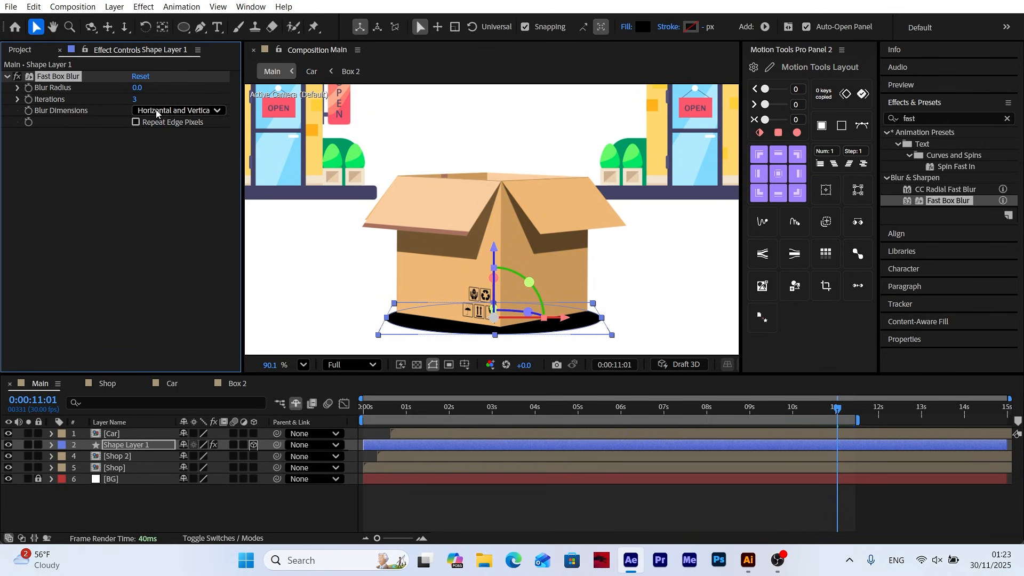
left_click(143, 111)
left_click(166, 137)
left_click_drag(139, 88, 157, 89)
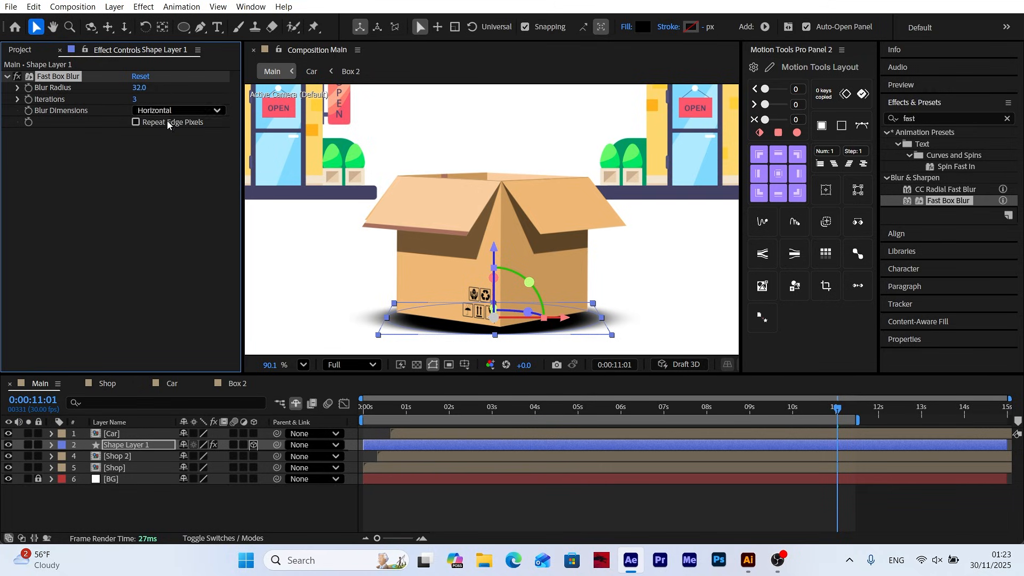
left_click(264, 520)
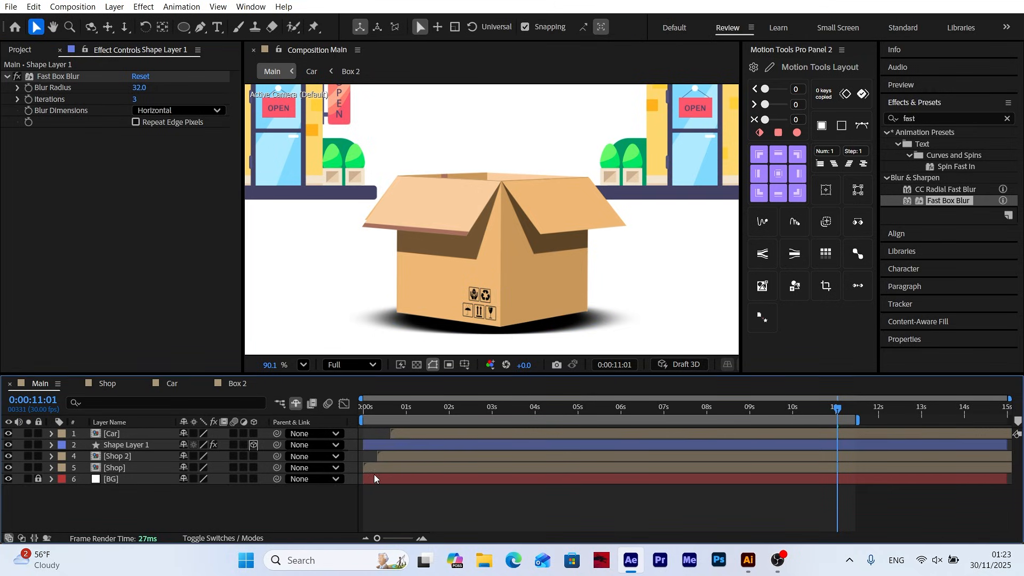
left_click(302, 366)
left_click(315, 113)
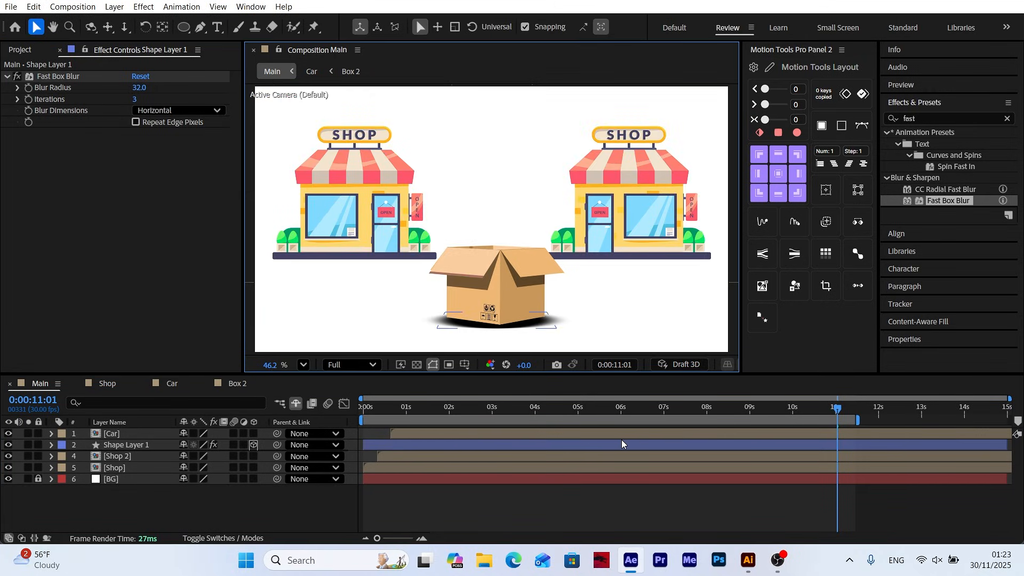
Keyframe Shape Layer 1's opacity from 0% at 0:00:08:22 to 100% at 0:00:09:07
left_click_drag(606, 412, 739, 409)
left_click(121, 446)
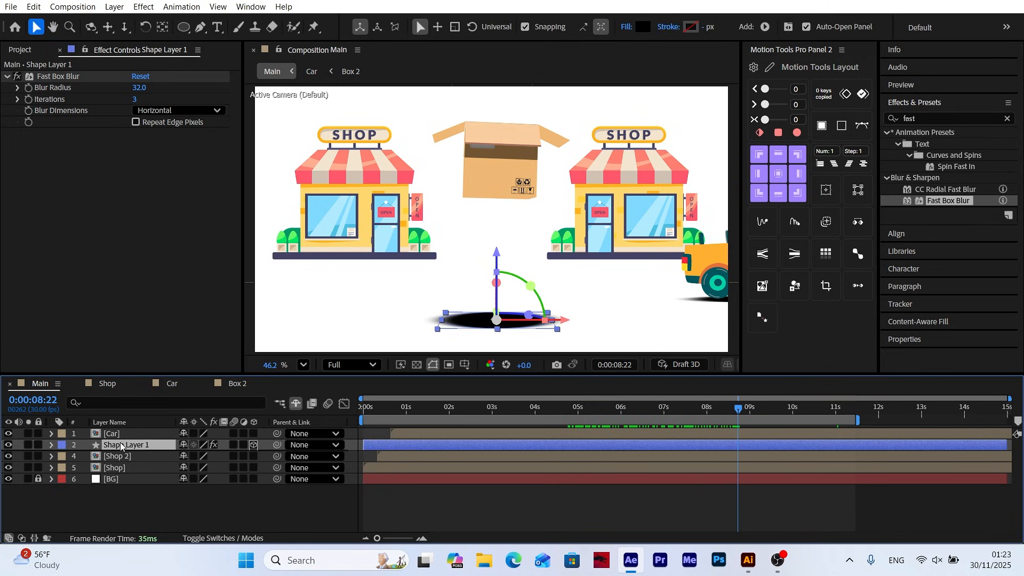
key("t")
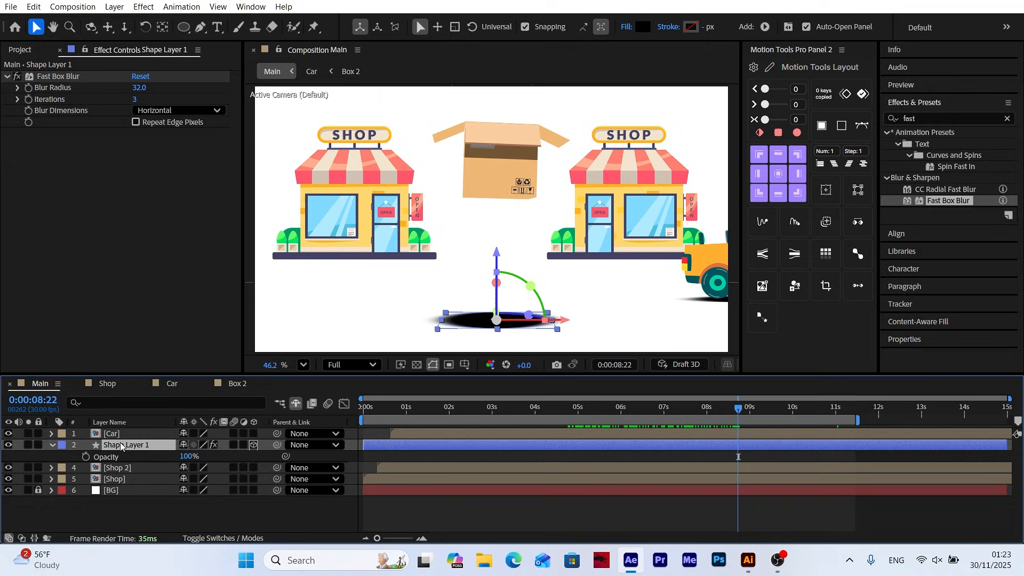
left_click(85, 457)
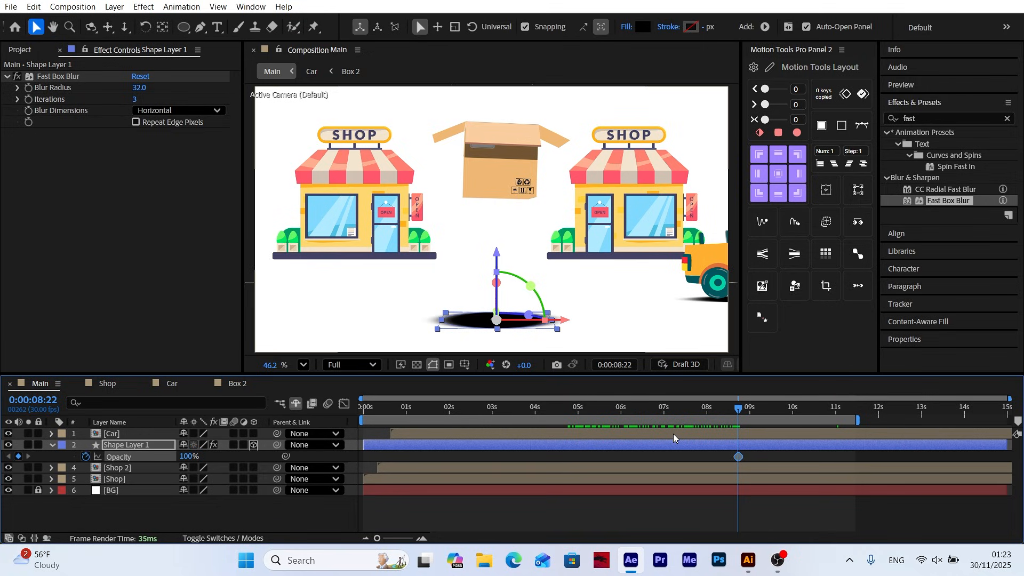
left_click_drag(186, 457, 100, 458)
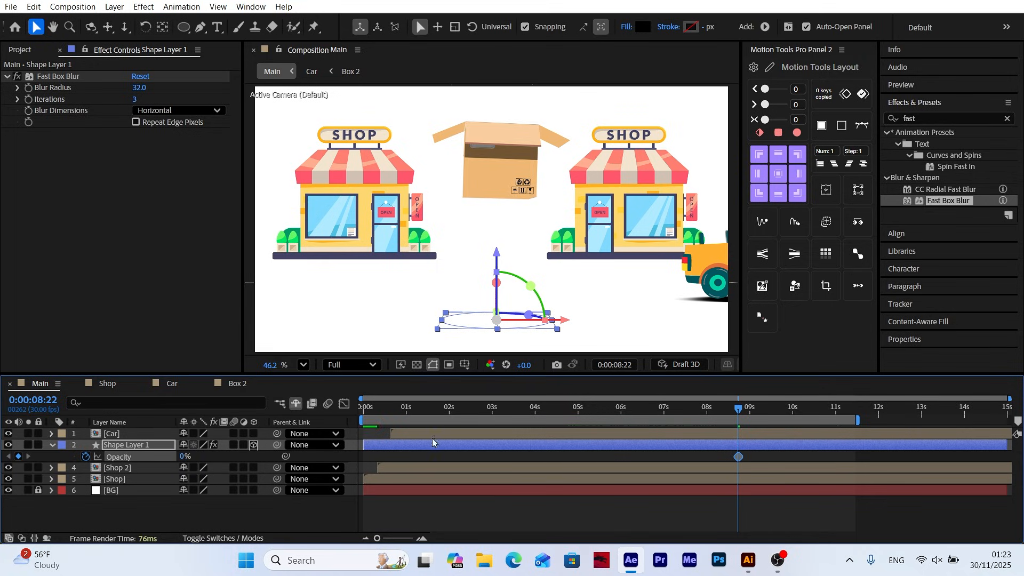
left_click_drag(740, 410, 761, 409)
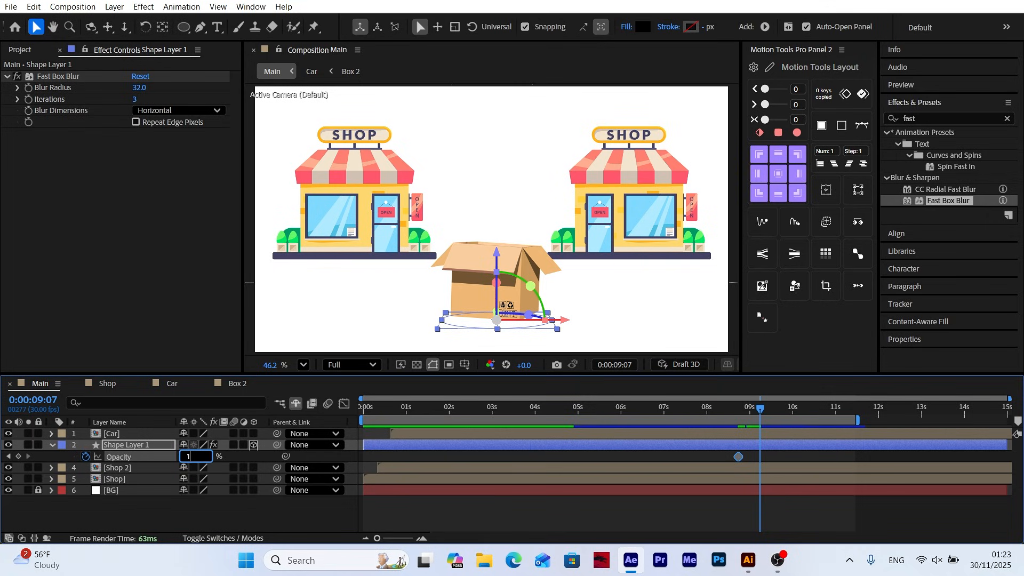
key("Return")
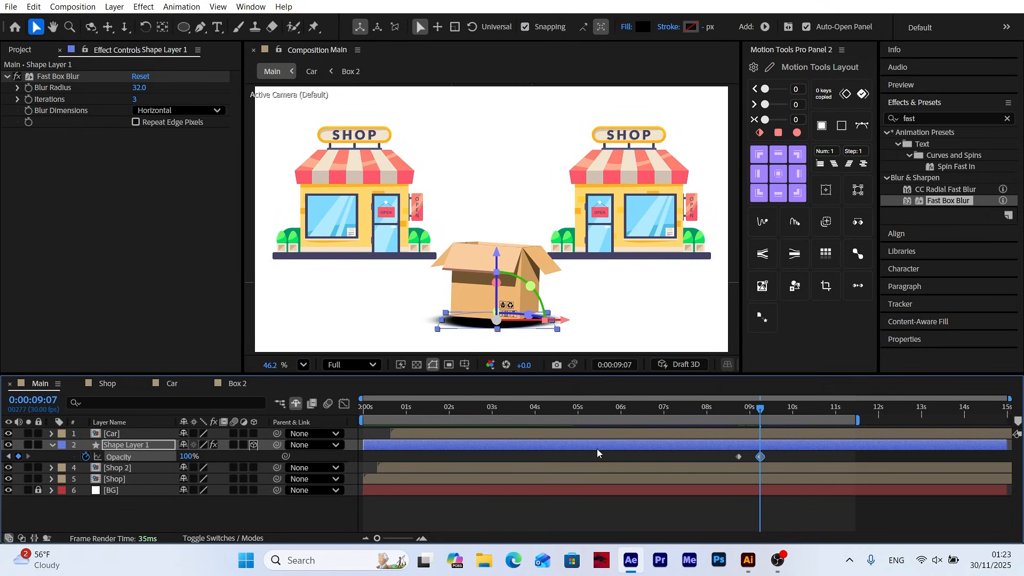
Ease both opacity keyframes and reshape their speed graph so the shadow's fade-in peaks near the end, then preview it
left_click_drag(775, 459, 726, 463)
right_click(739, 458)
mouse_move(747, 448)
left_click(614, 308)
left_click(344, 404)
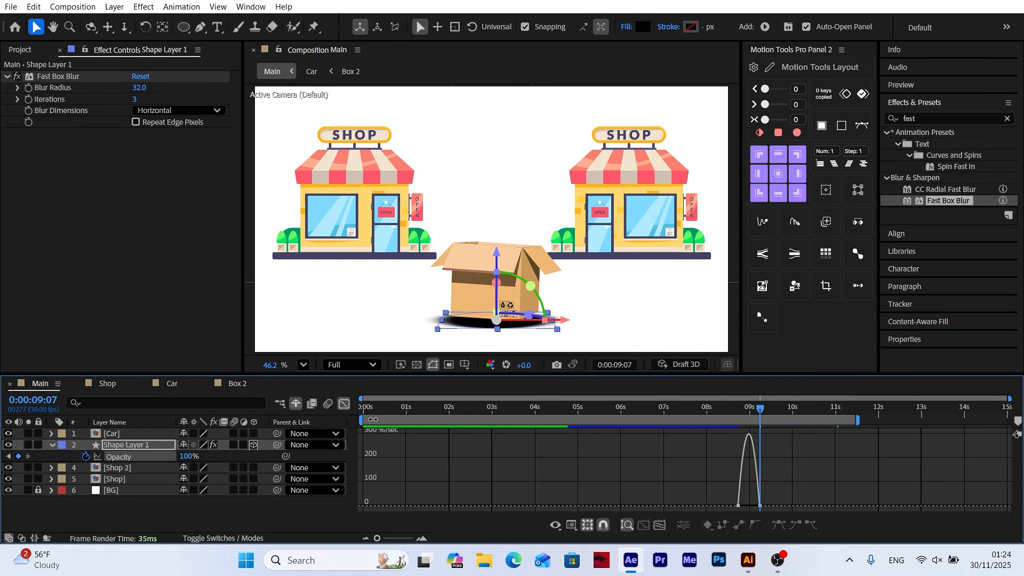
left_click(401, 539)
left_click_drag(620, 414, 696, 414)
left_click_drag(642, 489, 624, 515)
left_click_drag(640, 506, 682, 505)
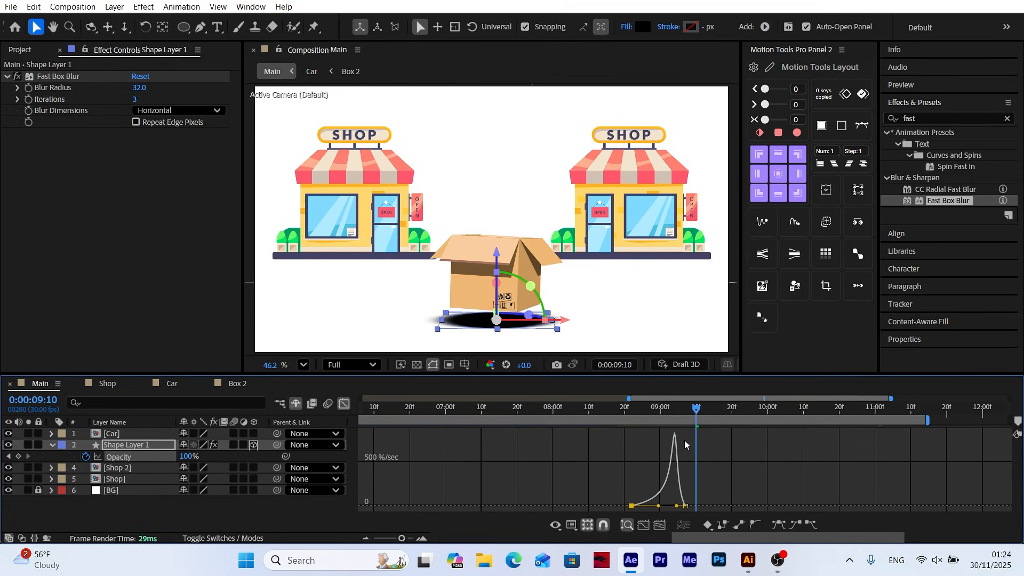
key("space")
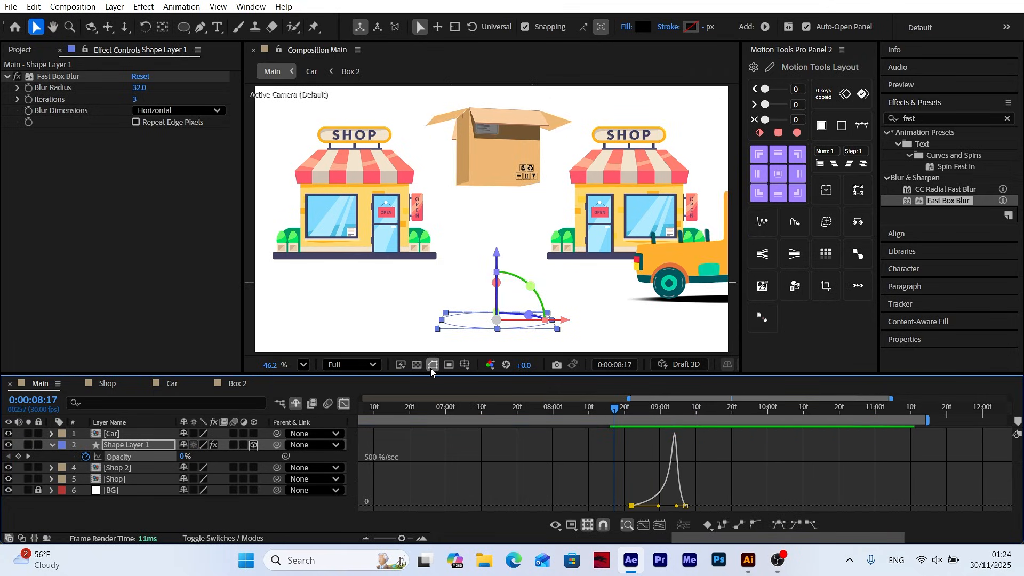
Shift both opacity keyframes of Shape Layer 1 about two frames later and fit the composition in the viewer
left_click(344, 404)
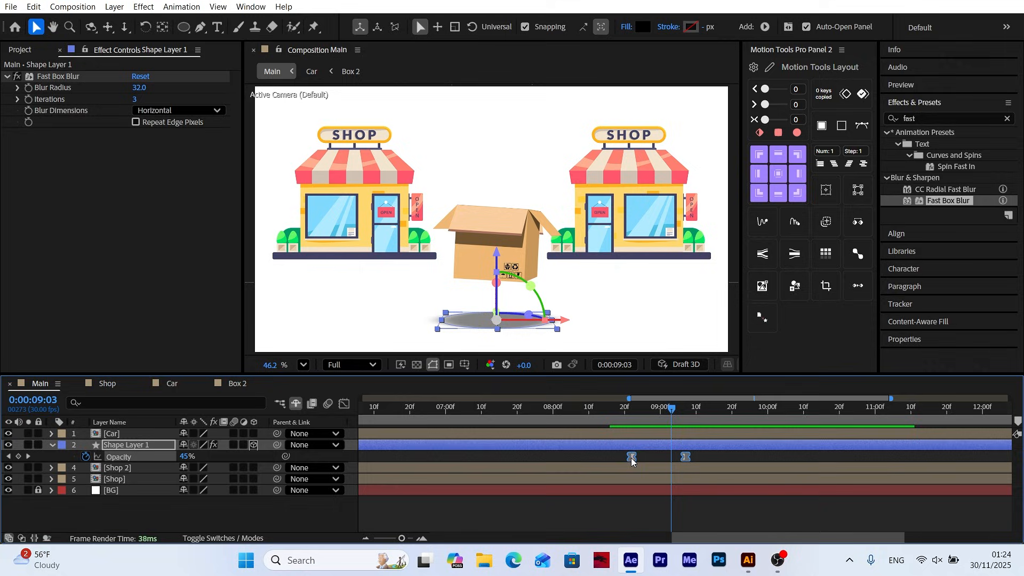
left_click(619, 418)
left_click(304, 365)
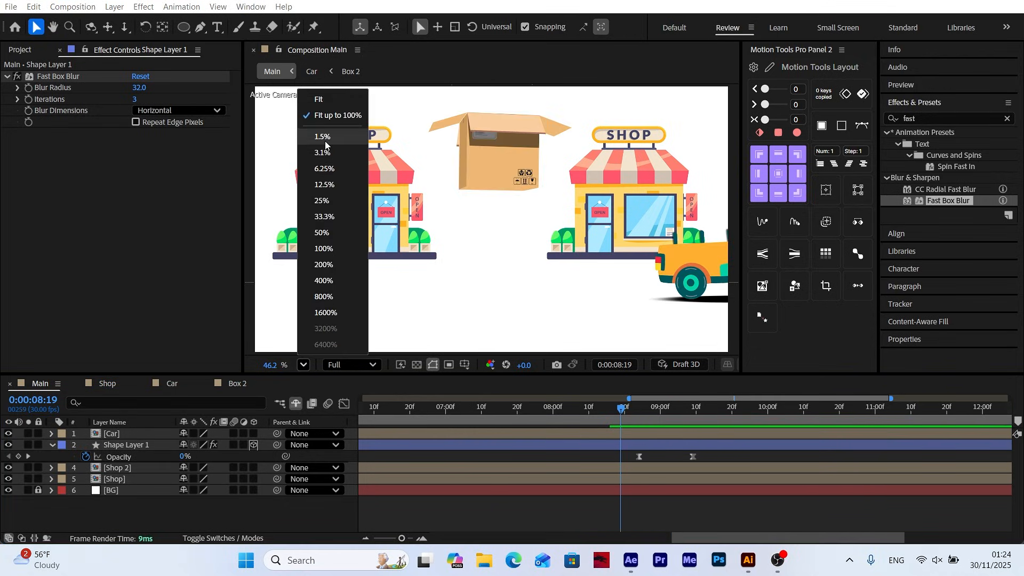
left_click(327, 116)
Collapse Shape Layer 1, extend the work area to the full composition and return to the start of the timeline
left_click(52, 444)
left_click_drag(537, 418, 317, 445)
left_click(377, 539)
left_click_drag(404, 419, 254, 503)
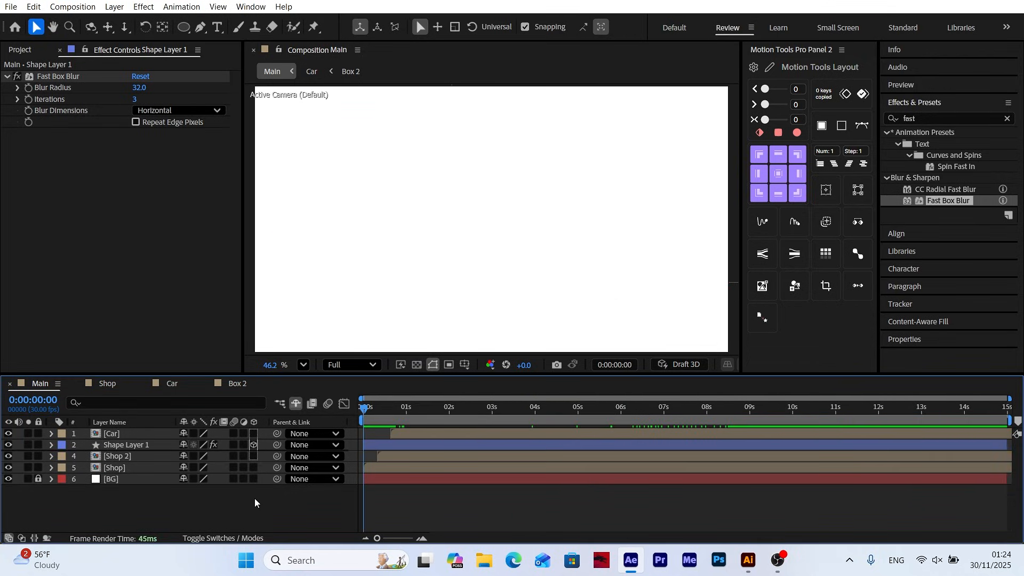
Enable motion blur on all the box piece layers in the Box 2 composition, from Top 1 down to Right logo
left_click(235, 384)
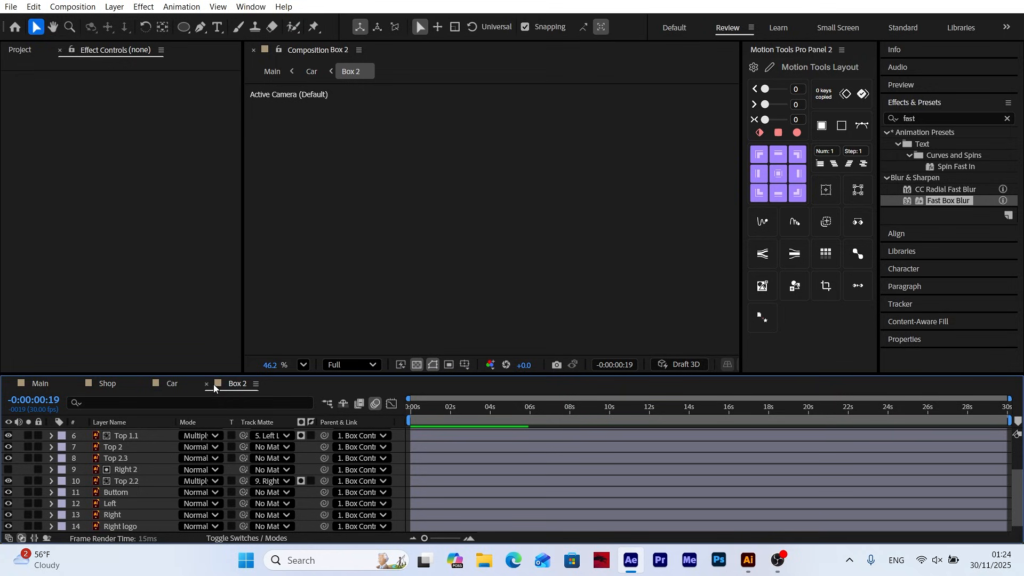
left_click(246, 538)
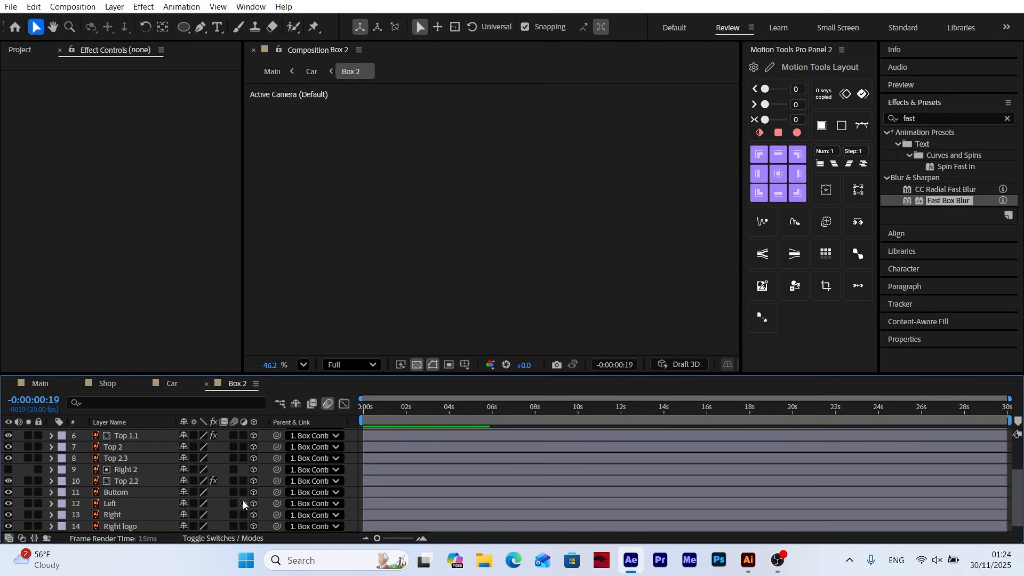
left_click_drag(233, 437, 232, 526)
scroll(232, 512, "up", 3)
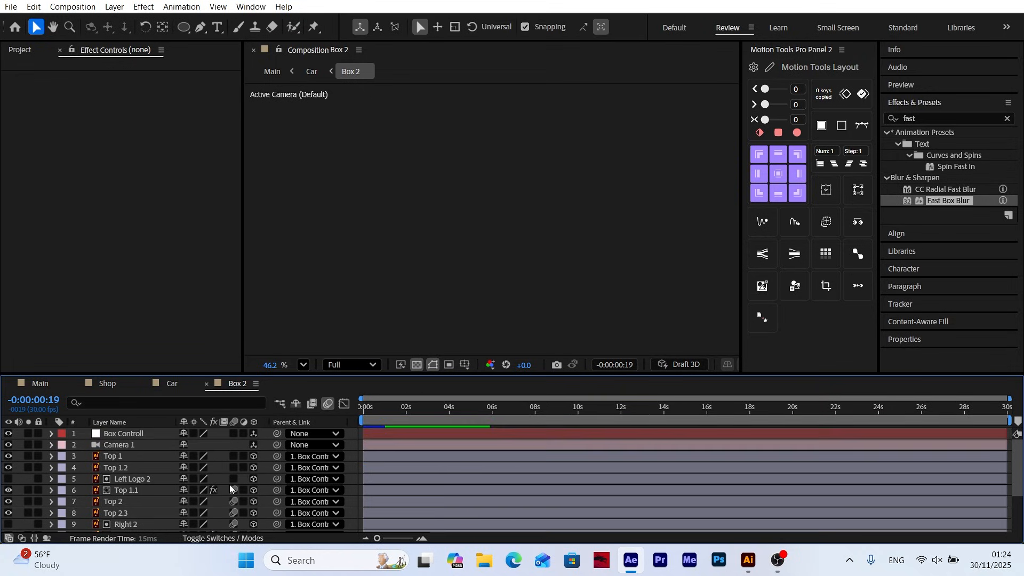
left_click_drag(233, 456, 235, 482)
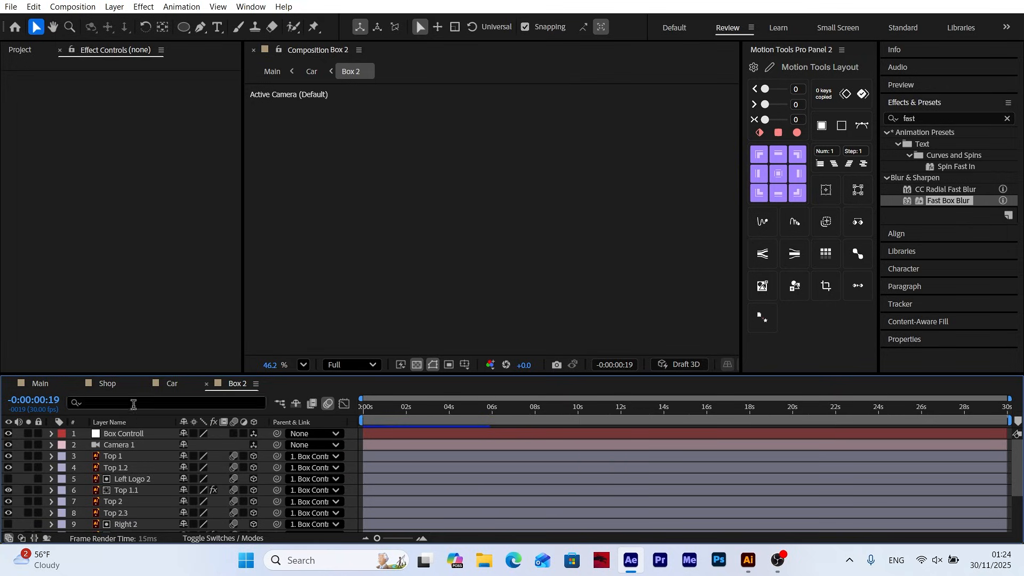
Return to the Main composition and preview the complete animation from the start
left_click(48, 384)
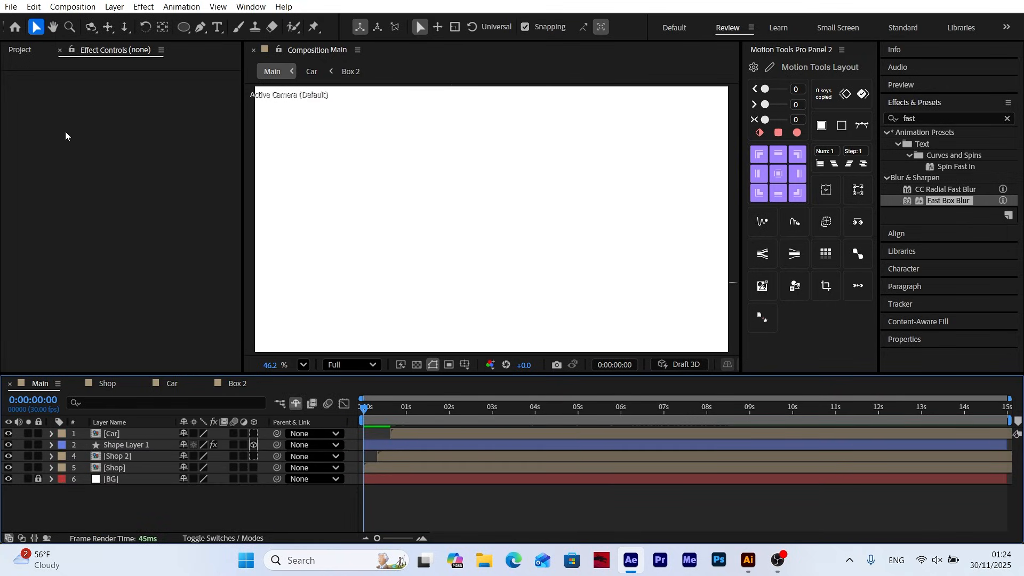
left_click(21, 49)
left_click(121, 269)
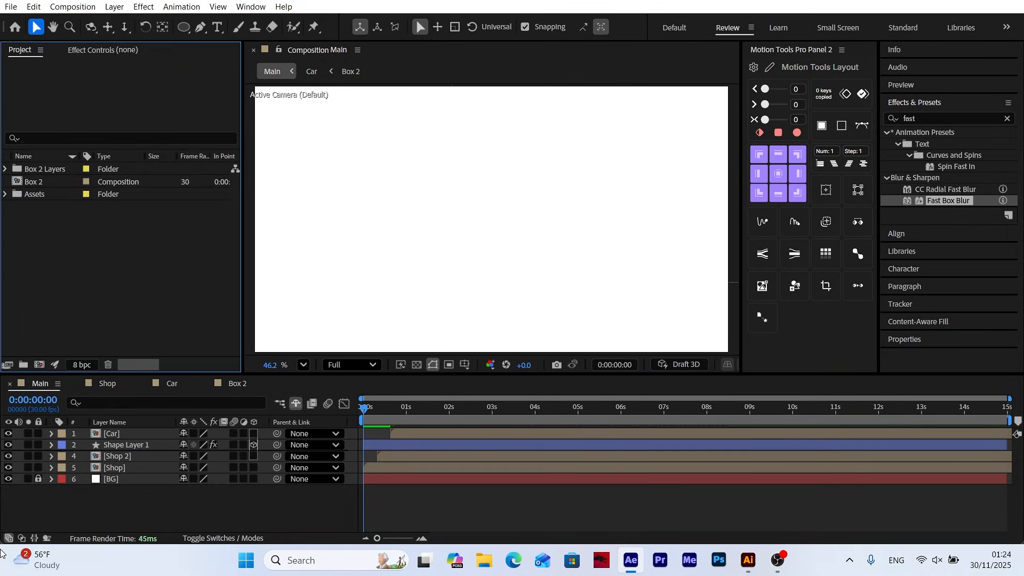
key("space")
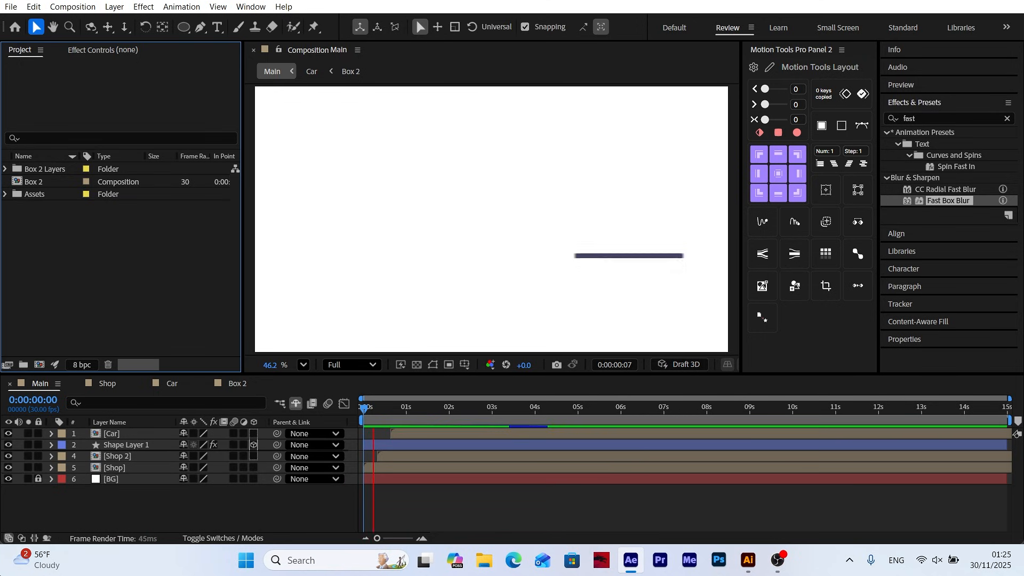